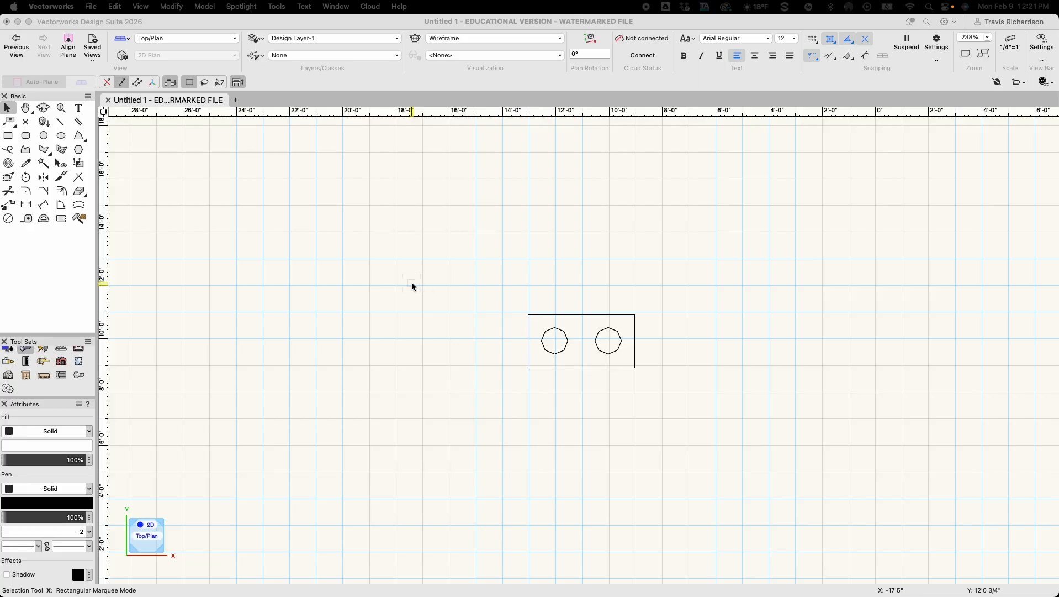
Step: Review the General and Edit categories of the application preferences, leaving Offset duplications turned off
left_click(336, 259)
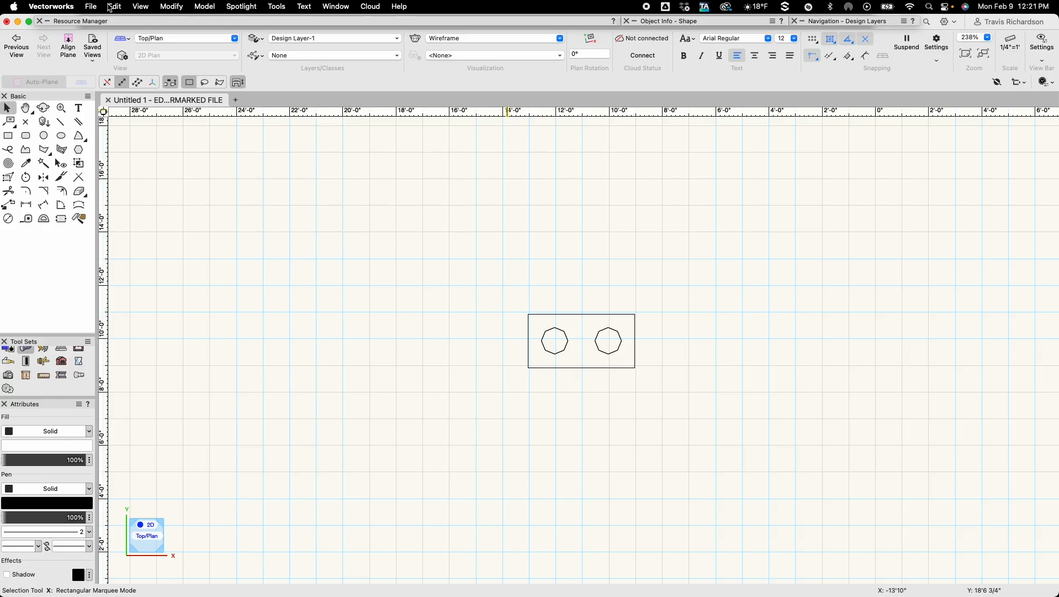
left_click(45, 6)
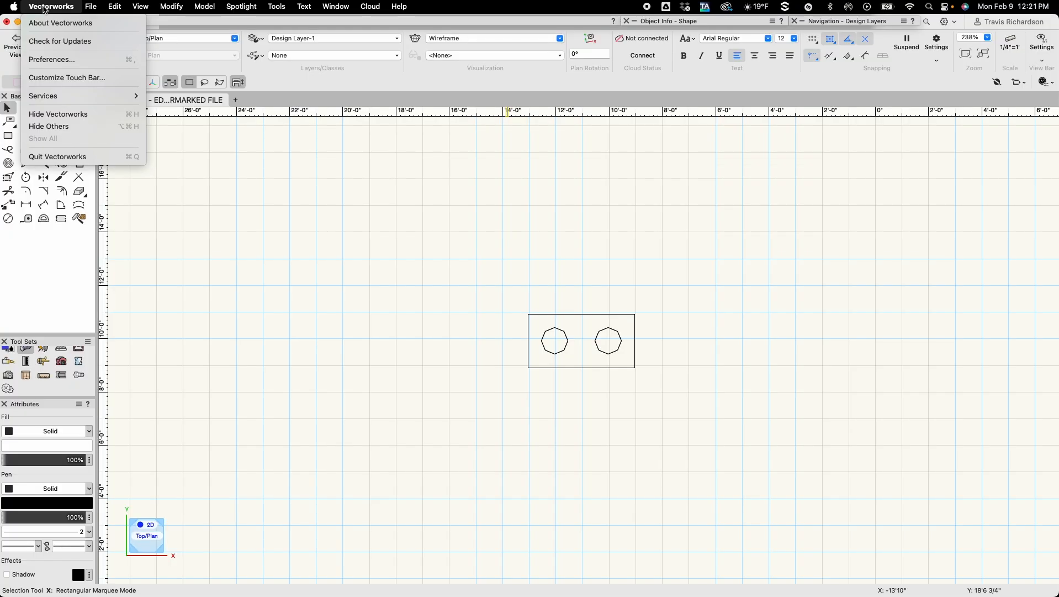
left_click(51, 60)
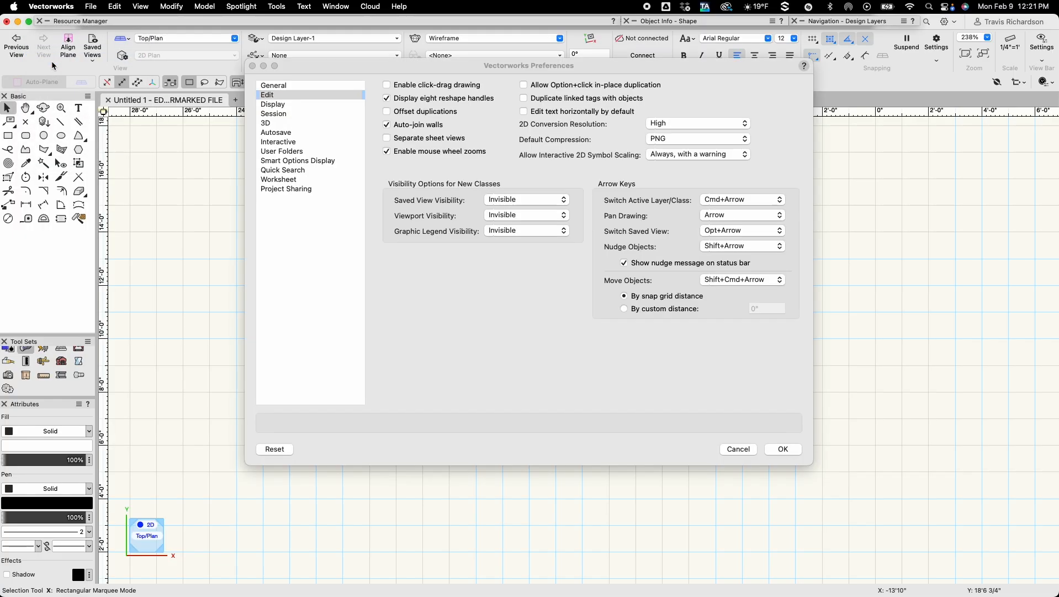
left_click(287, 86)
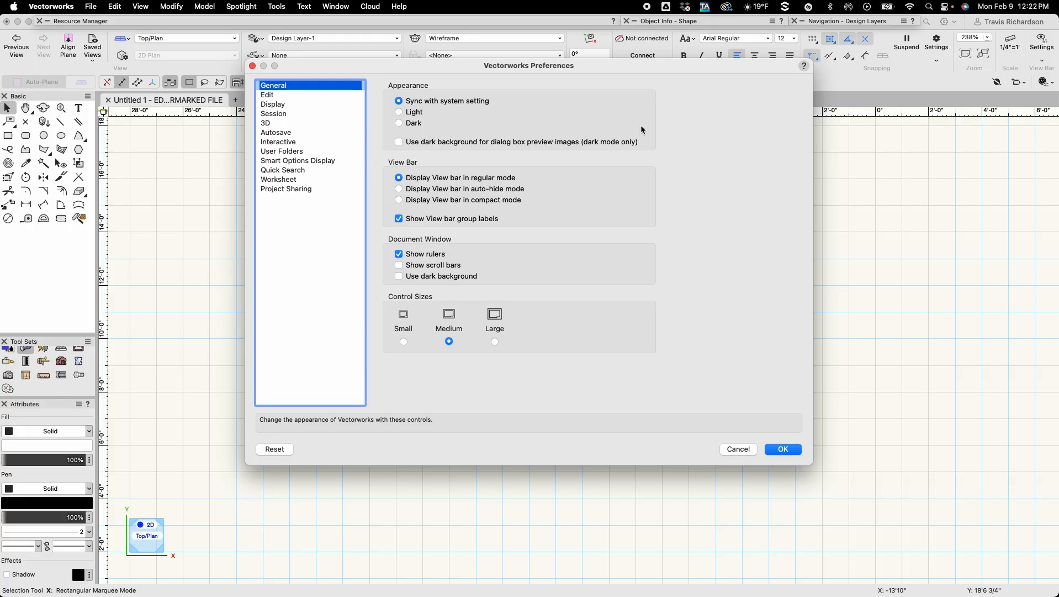
left_click(271, 95)
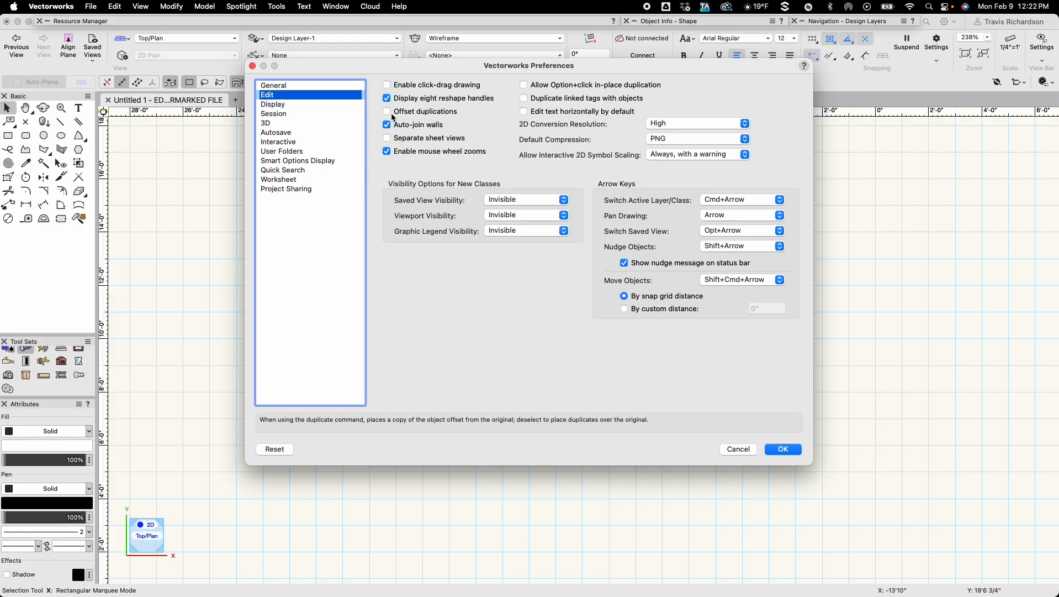
left_click(388, 112)
left_click(389, 112)
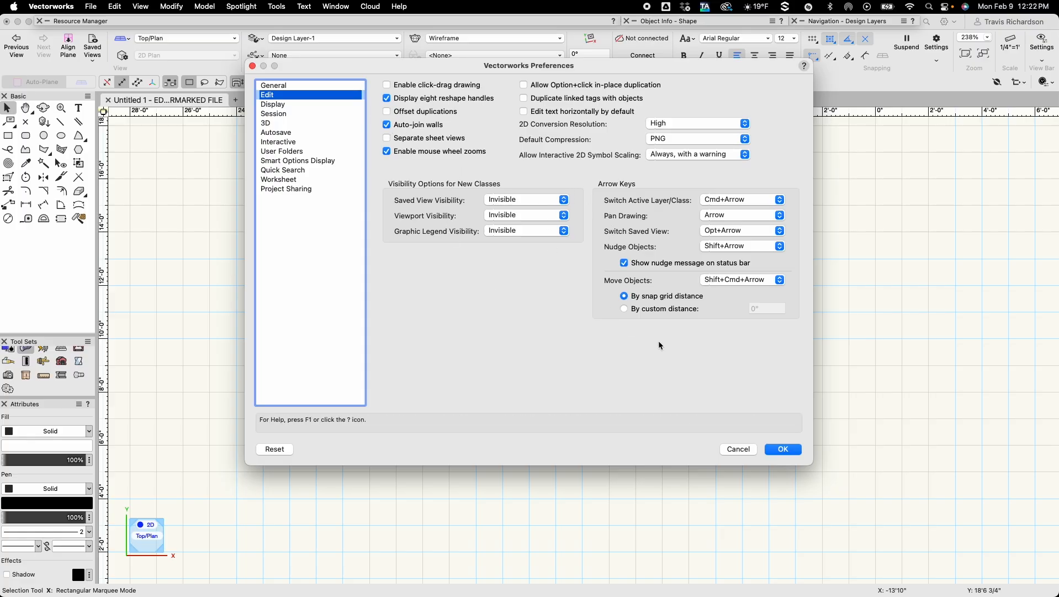
left_click(783, 449)
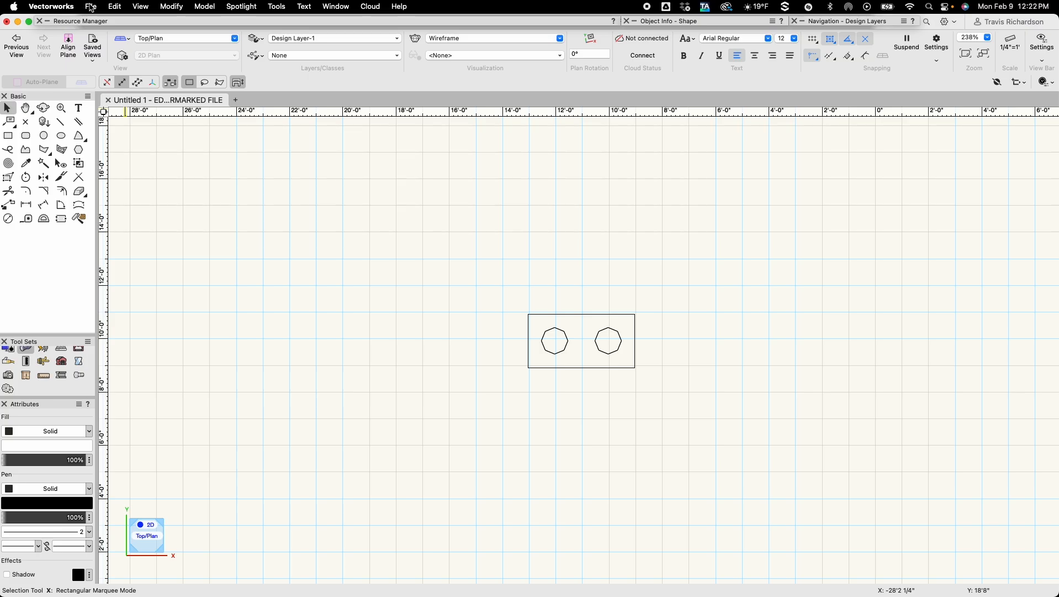
Step: Set the document's length units to Feet & Inches with the Fractional rounding style
left_click(91, 7)
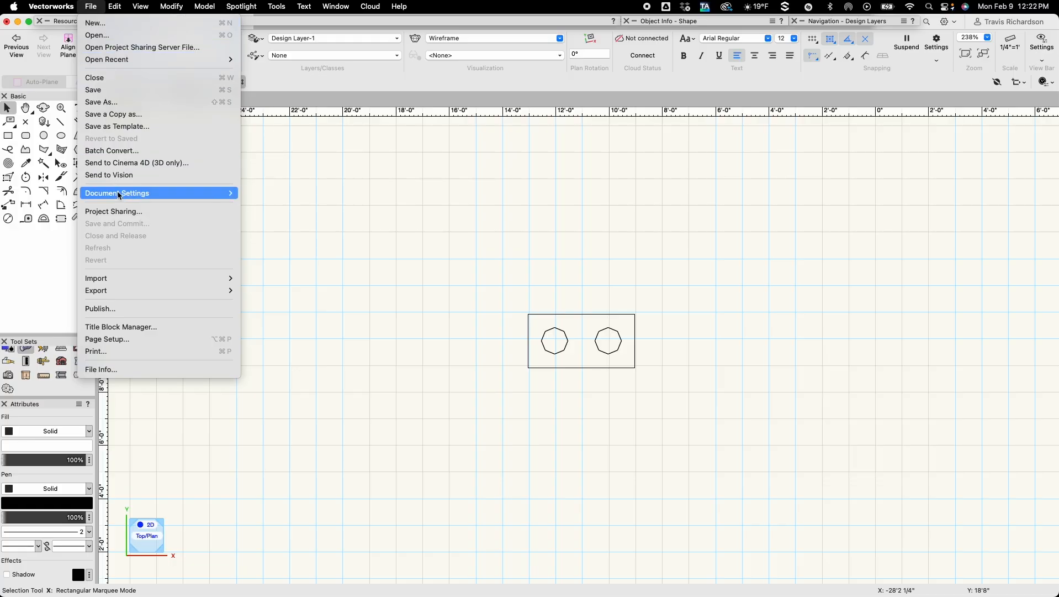
mouse_move(119, 190)
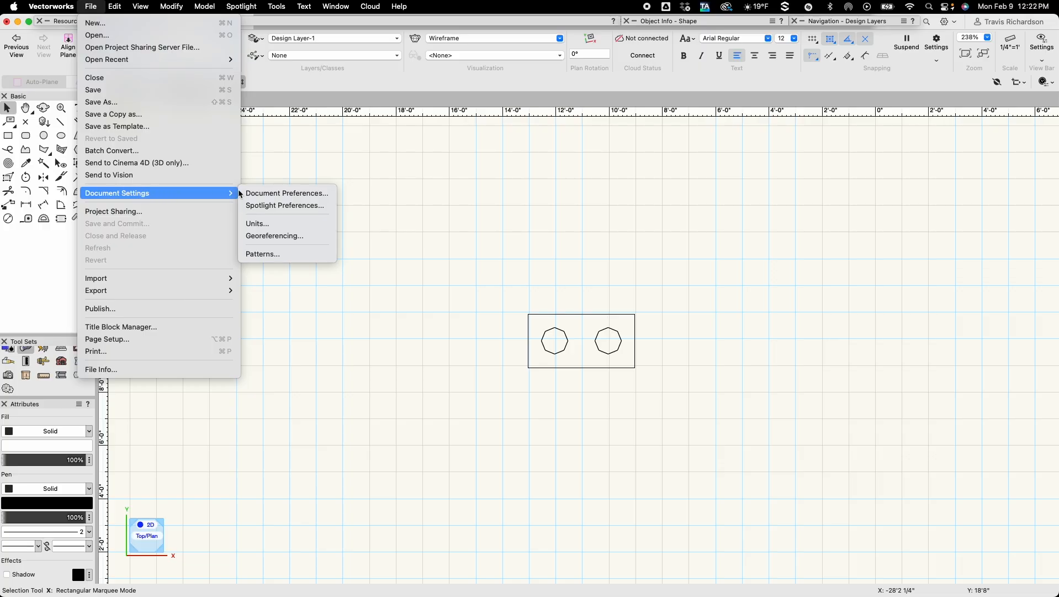
left_click(260, 225)
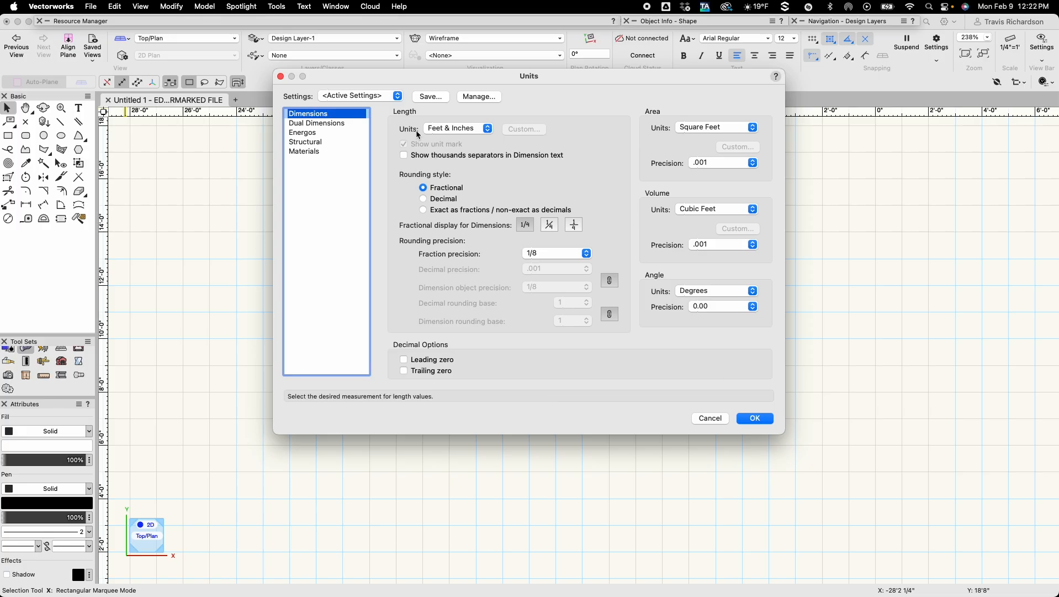
left_click(489, 130)
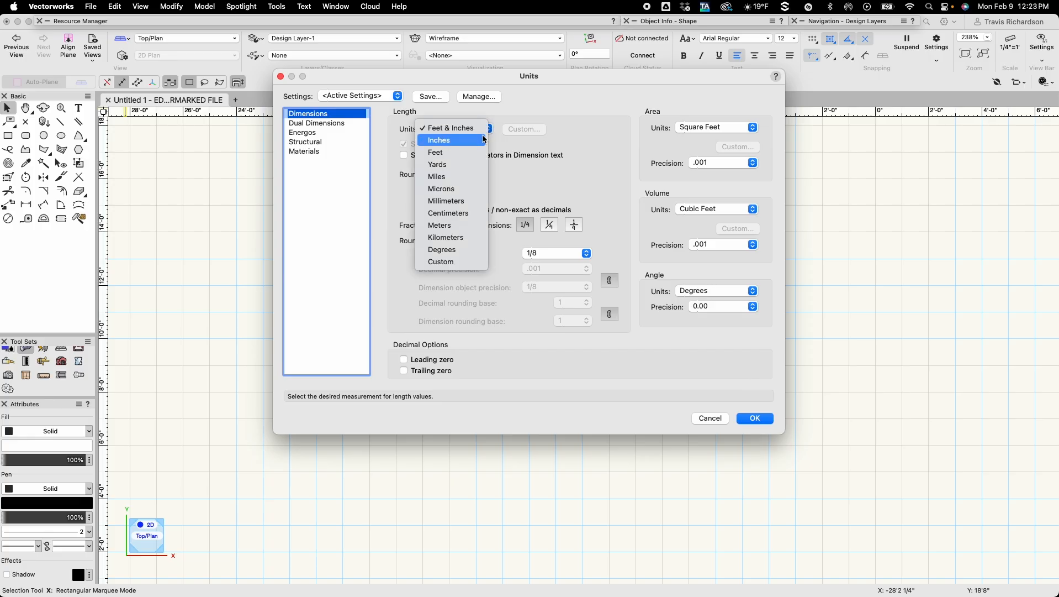
left_click(453, 138)
left_click(485, 129)
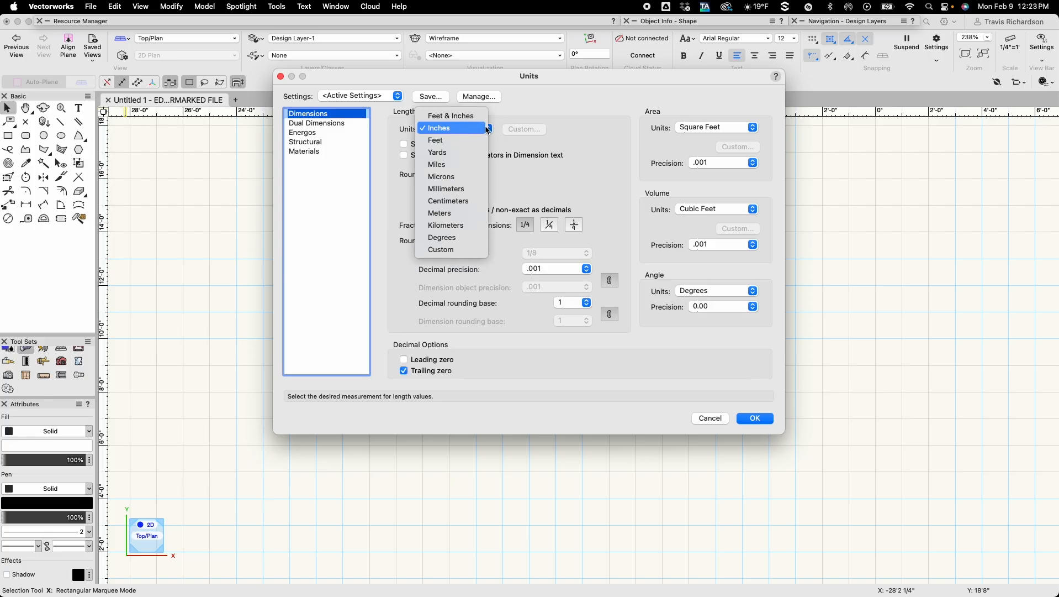
left_click(480, 117)
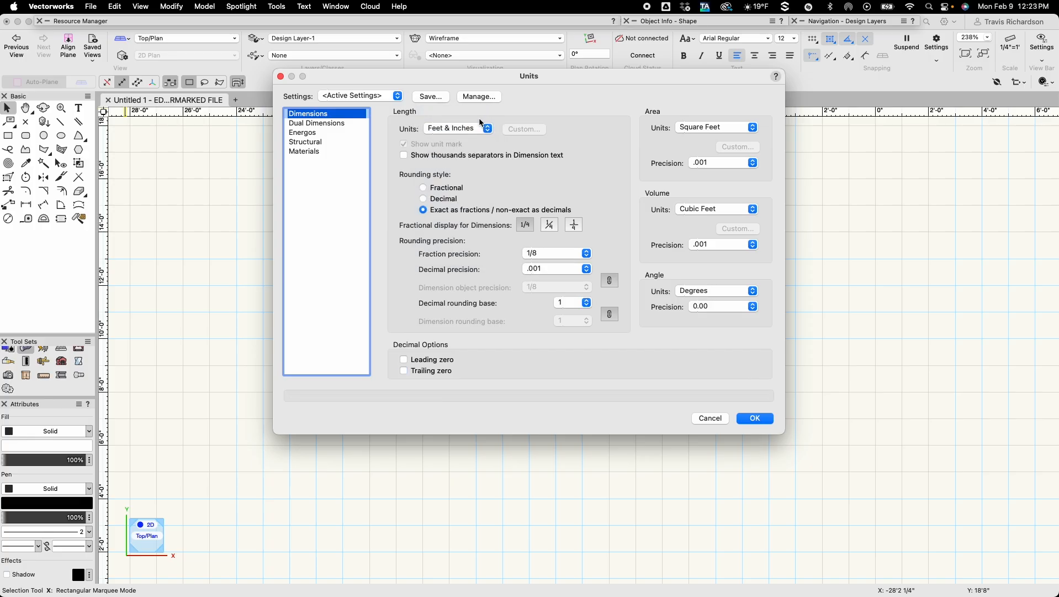
left_click(423, 187)
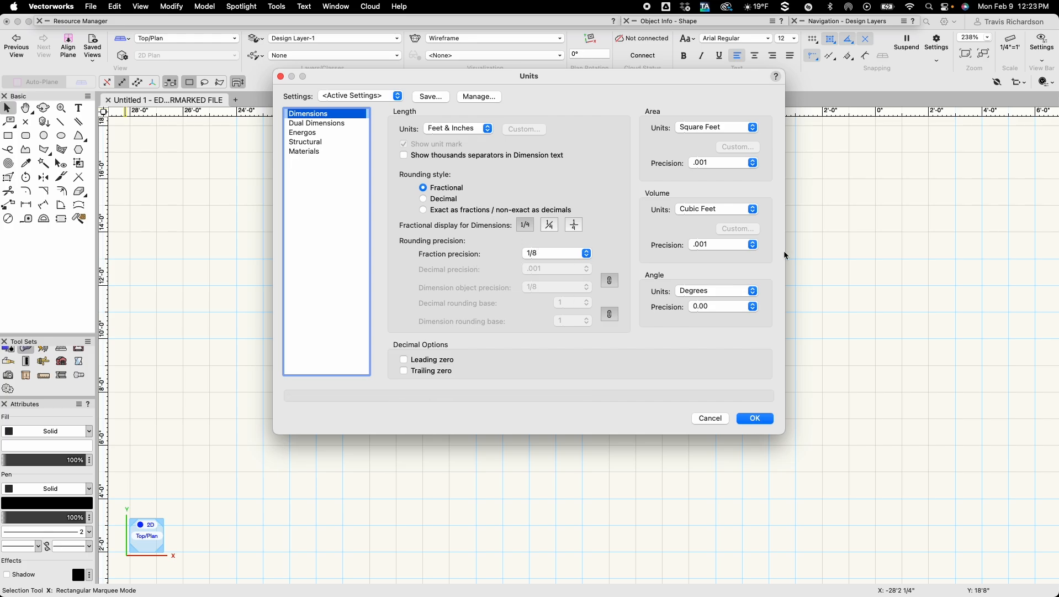
left_click(755, 419)
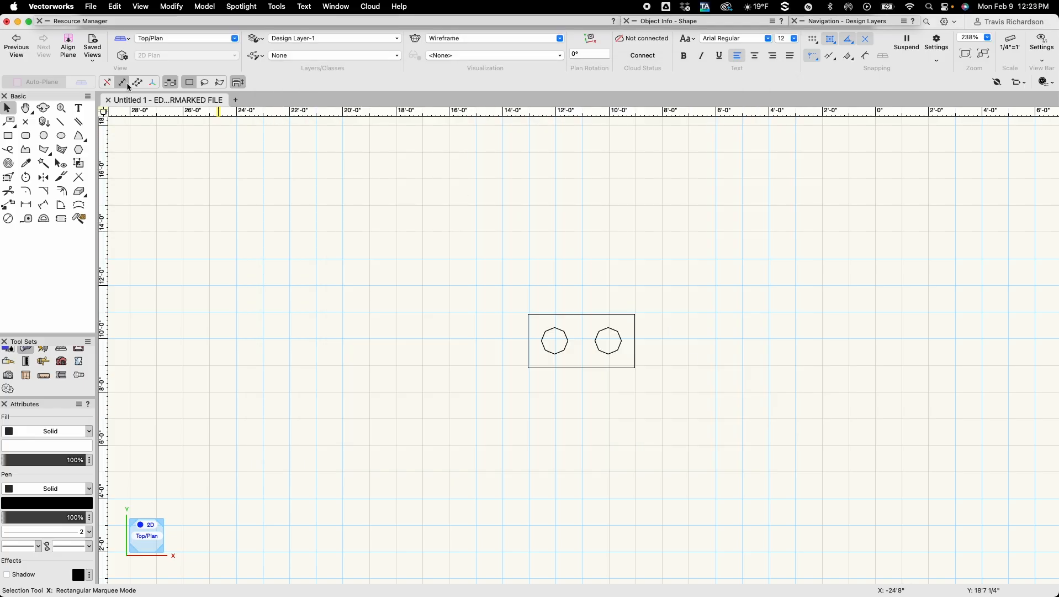
Step: Look through the available editing, modifying, modeling, Spotlight, tools, text, palette and help commands
left_click(115, 7)
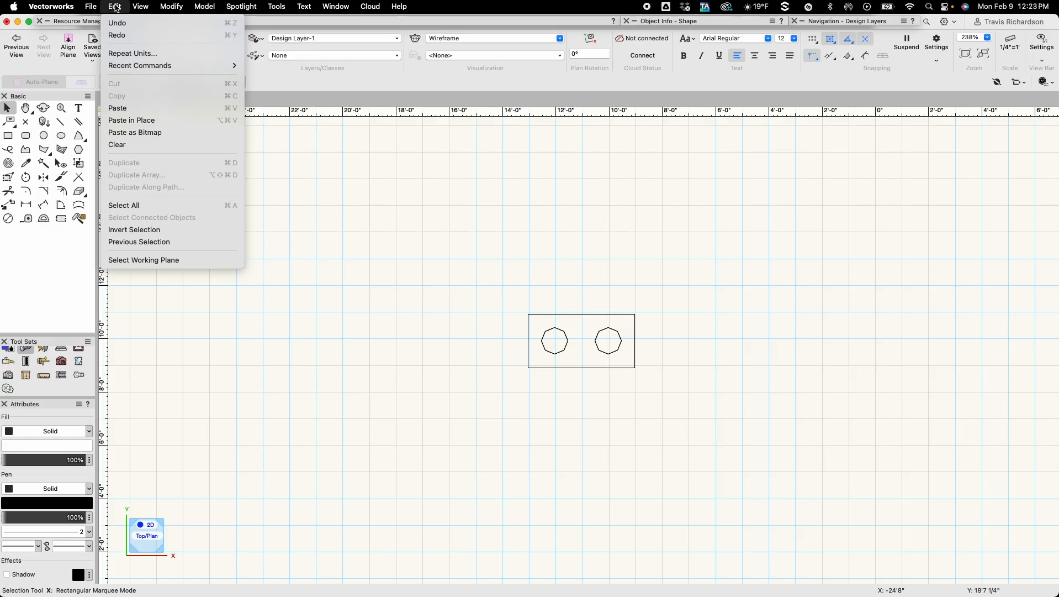
mouse_move(143, 7)
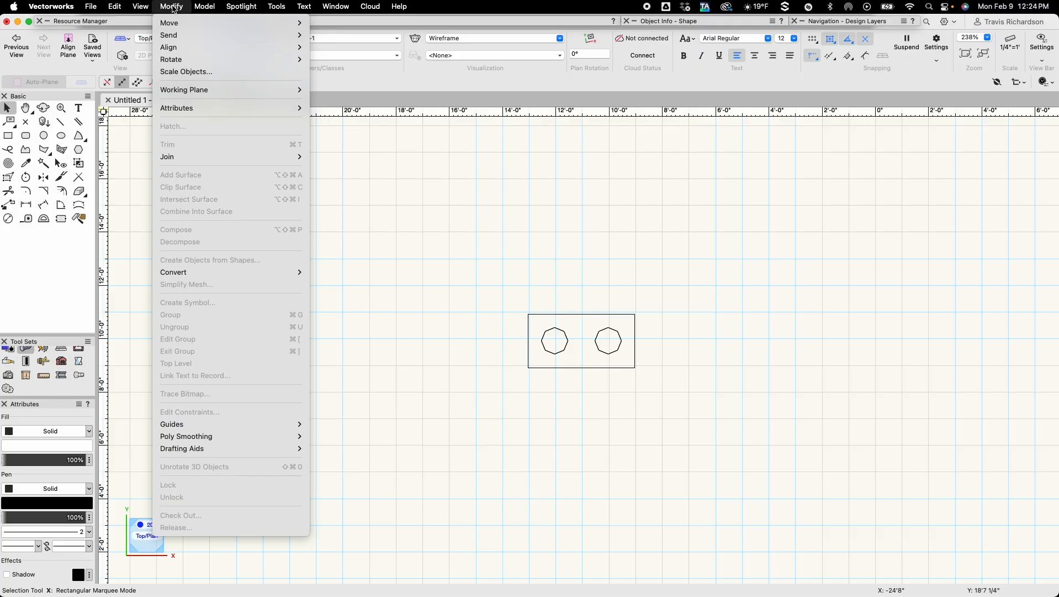
mouse_move(209, 7)
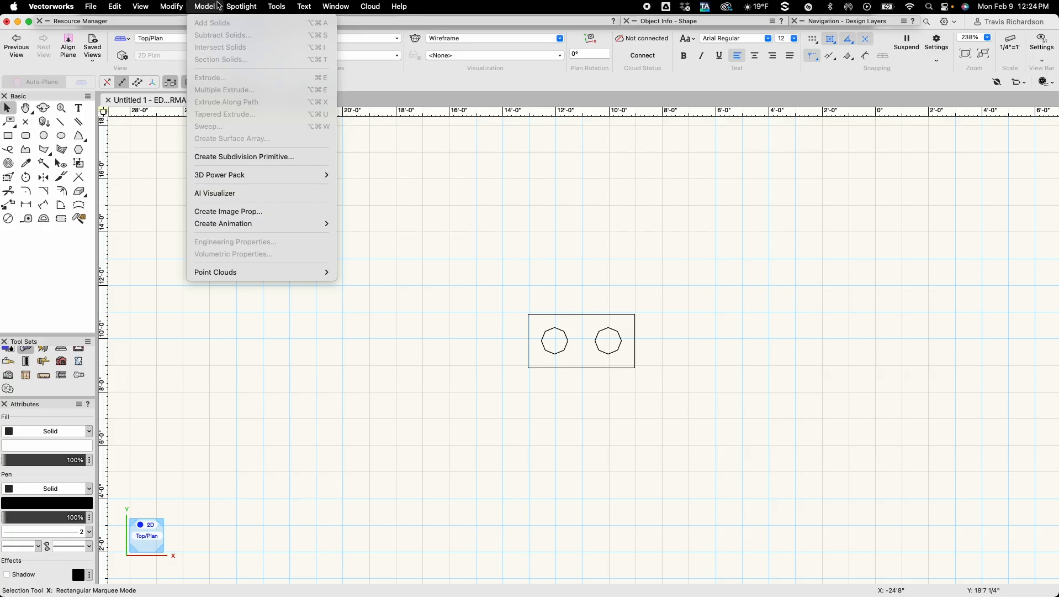
mouse_move(232, 7)
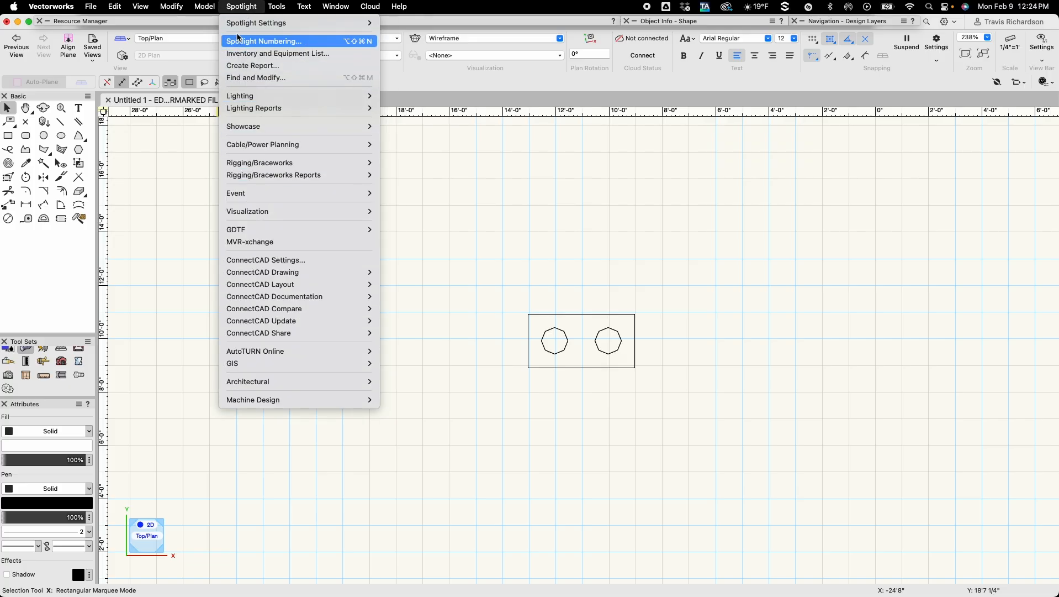
mouse_move(277, 4)
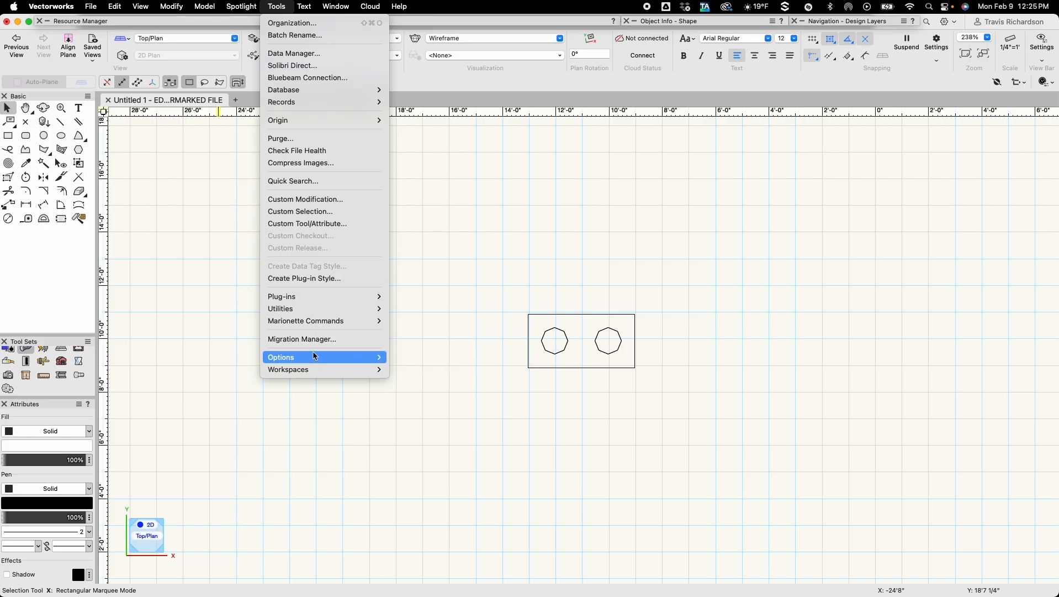
mouse_move(312, 370)
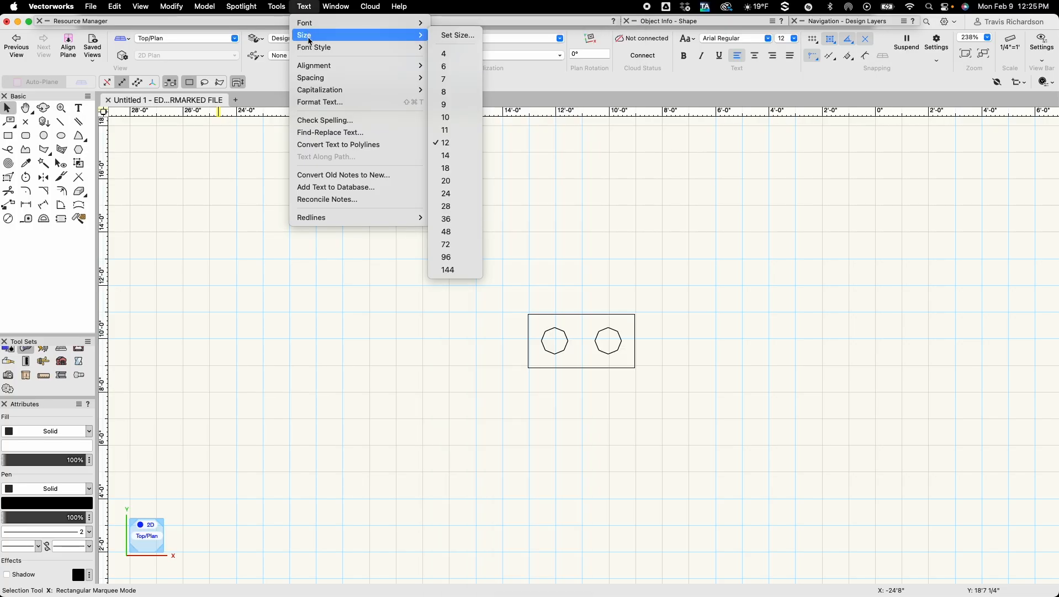
mouse_move(311, 48)
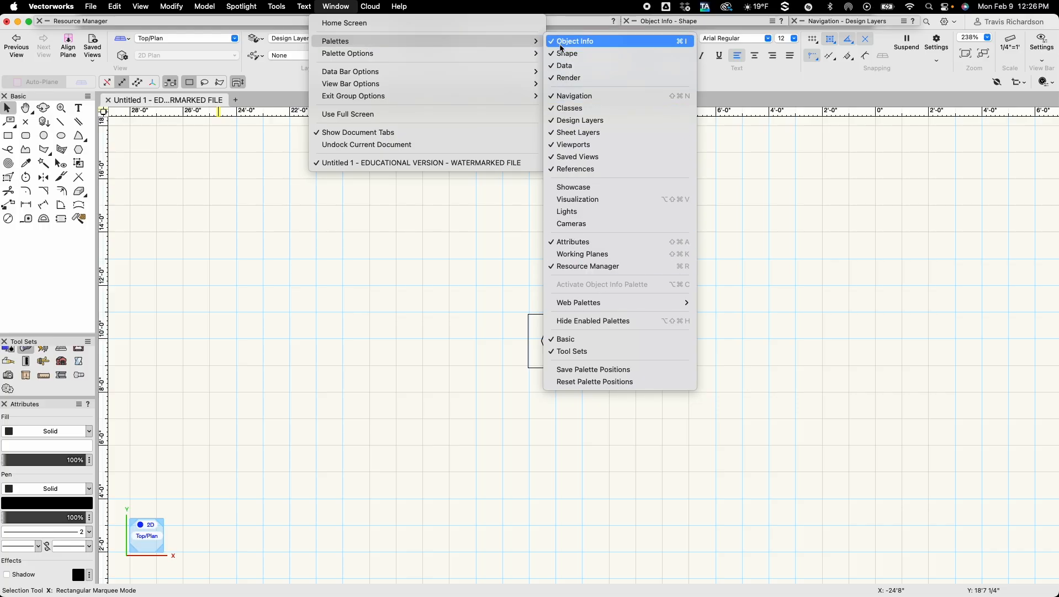
left_click(499, 4)
left_click(400, 6)
mouse_move(380, 8)
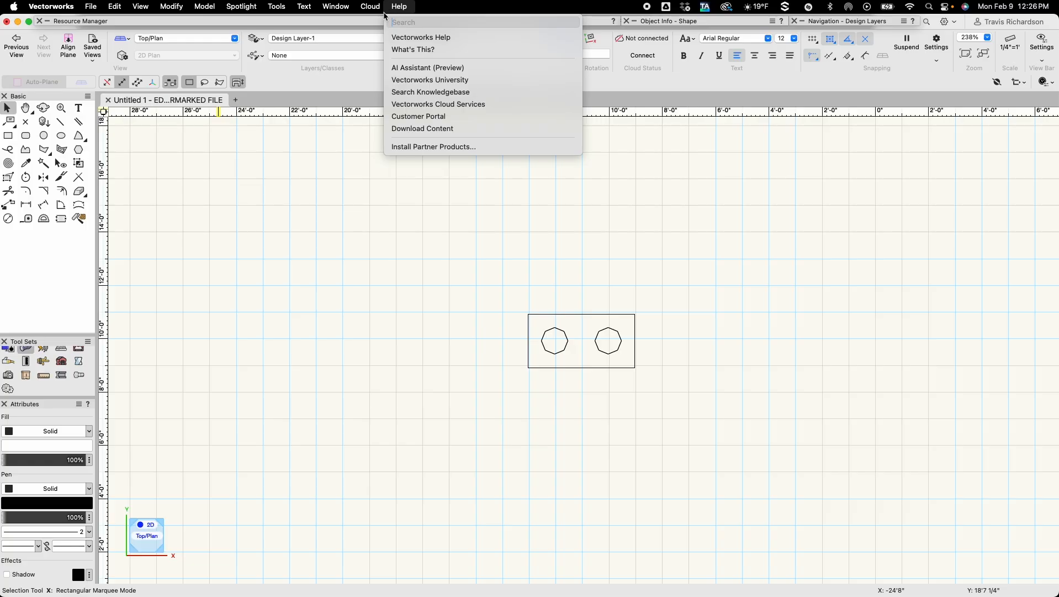
left_click(378, 258)
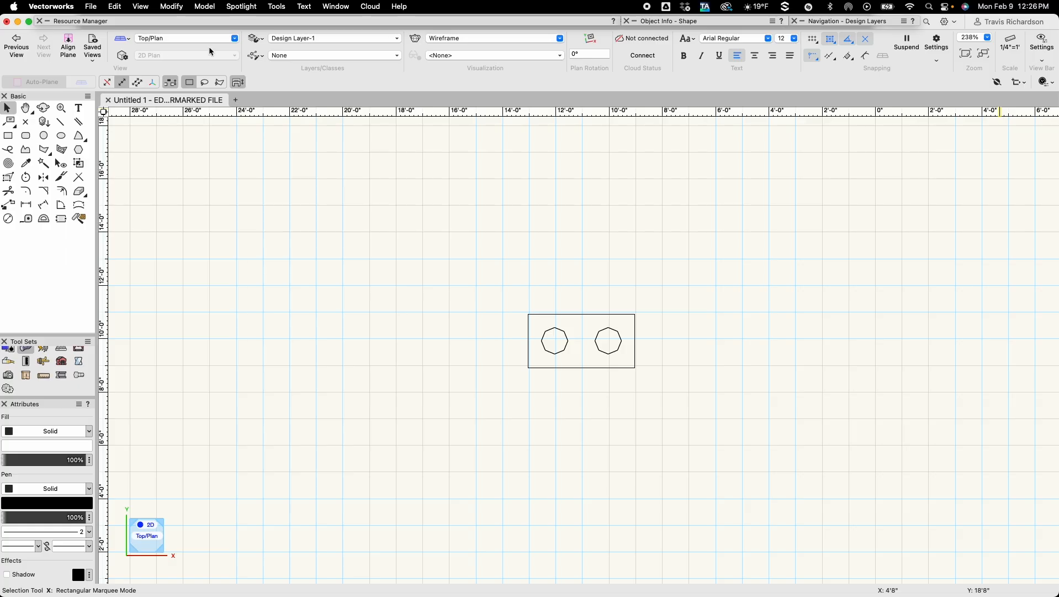
Step: Inspect the brick in the Front and Right Isometric views and return to the Top/Plan view
left_click(235, 39)
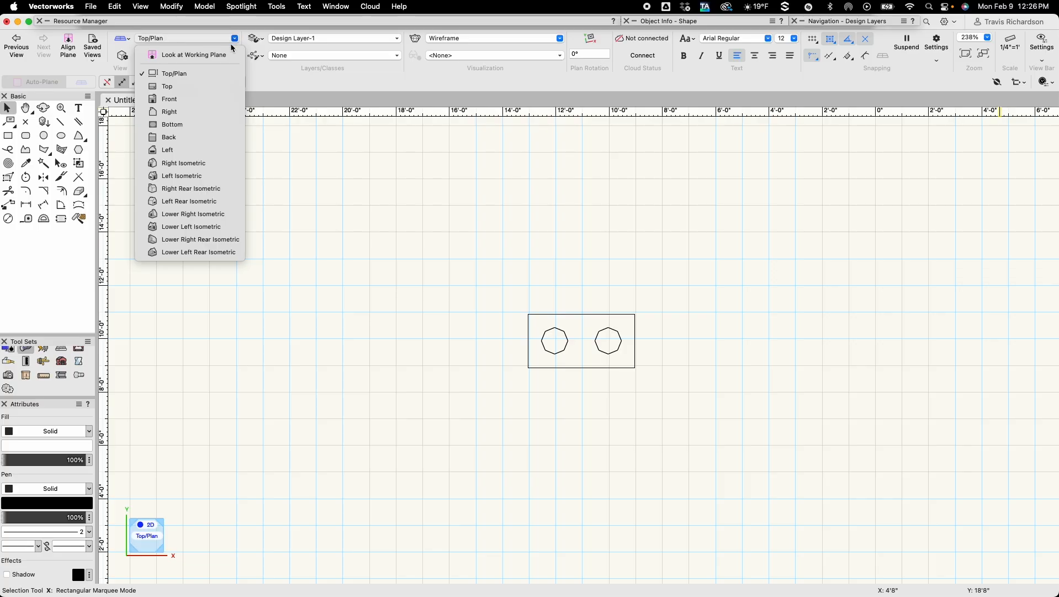
left_click(170, 104)
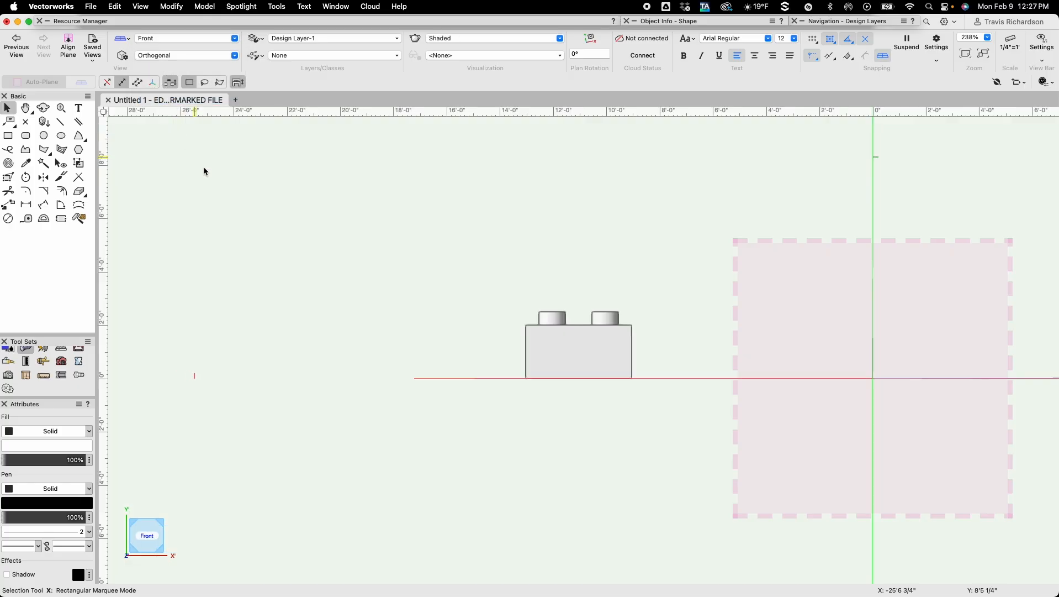
left_click(632, 368)
left_click(174, 38)
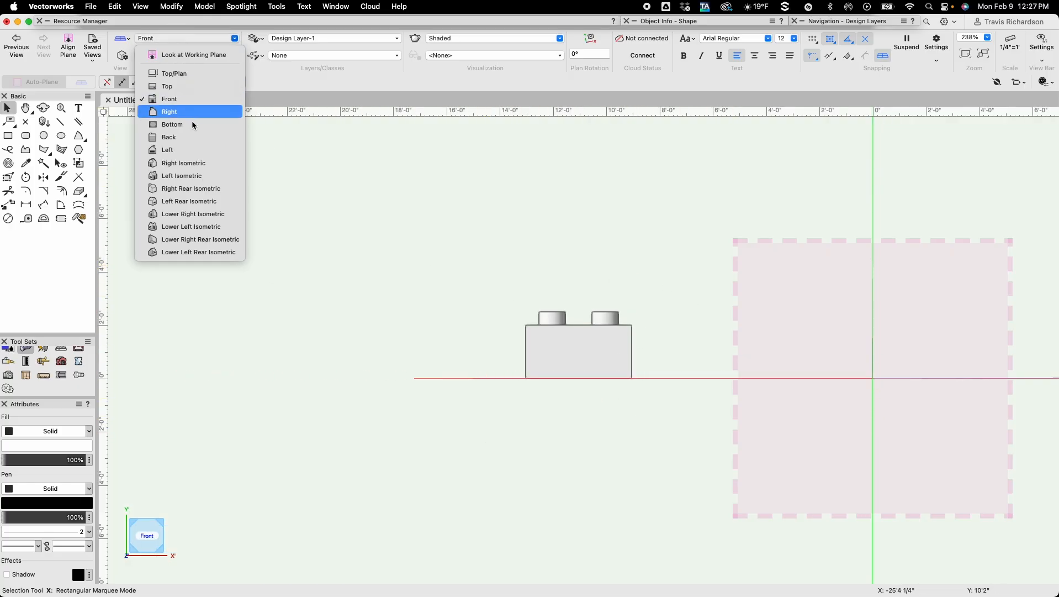
left_click(189, 163)
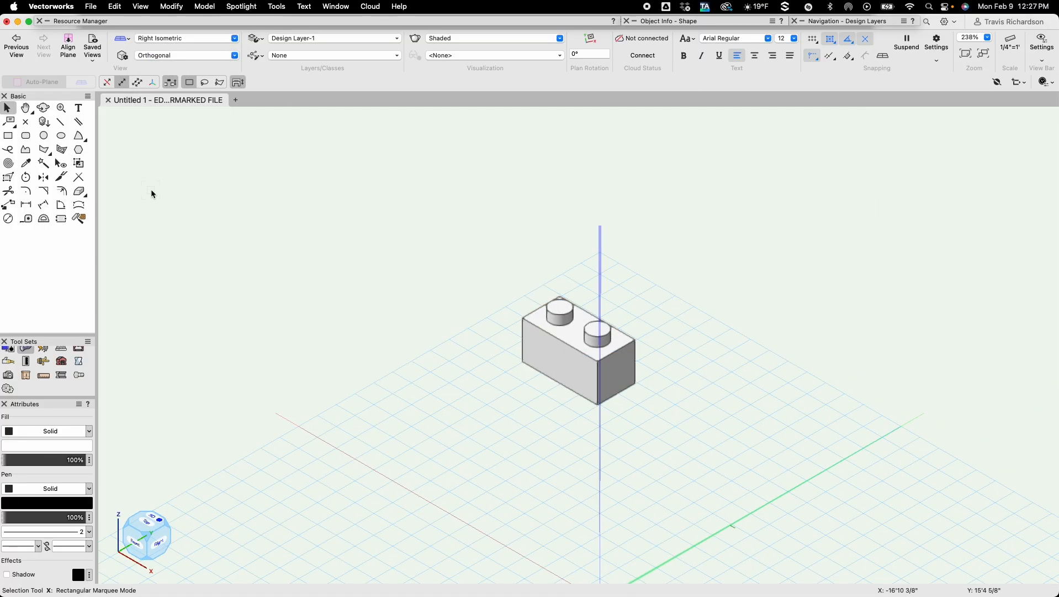
left_click(178, 37)
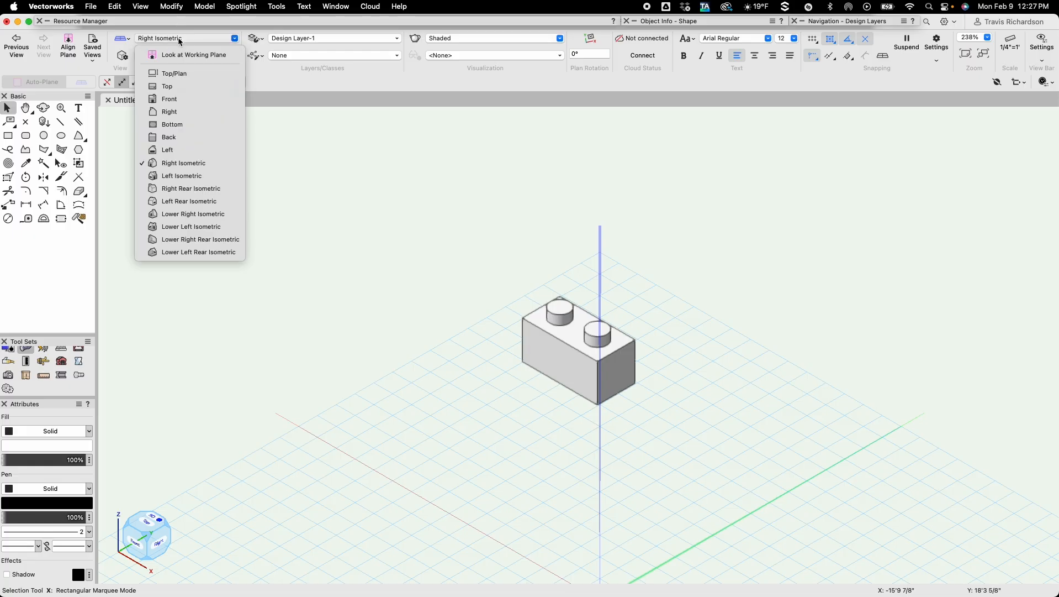
left_click(176, 73)
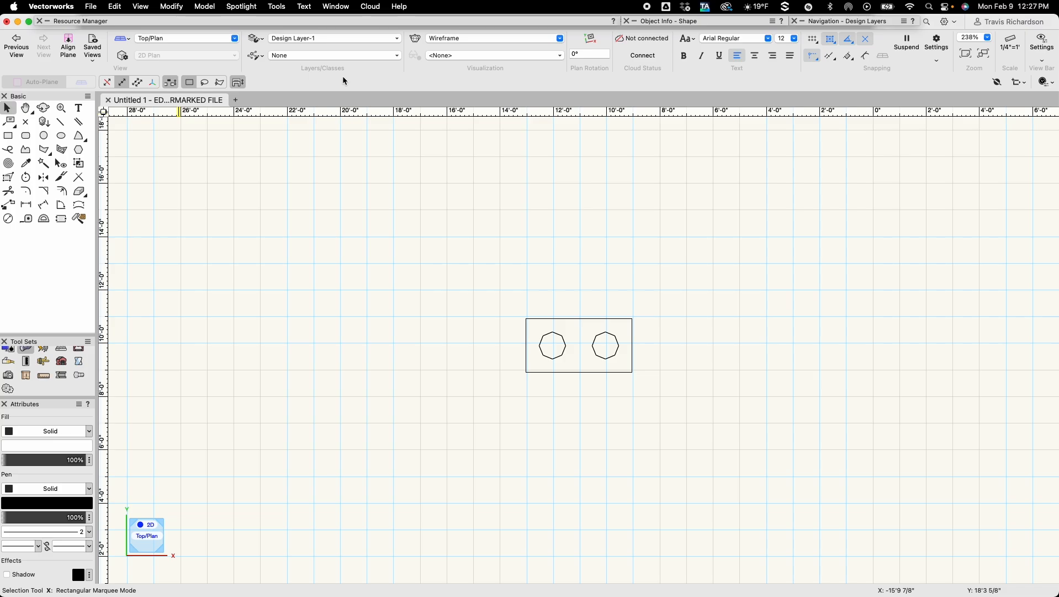
Step: Check which layers and classes the document contains without changing the active ones
left_click(345, 40)
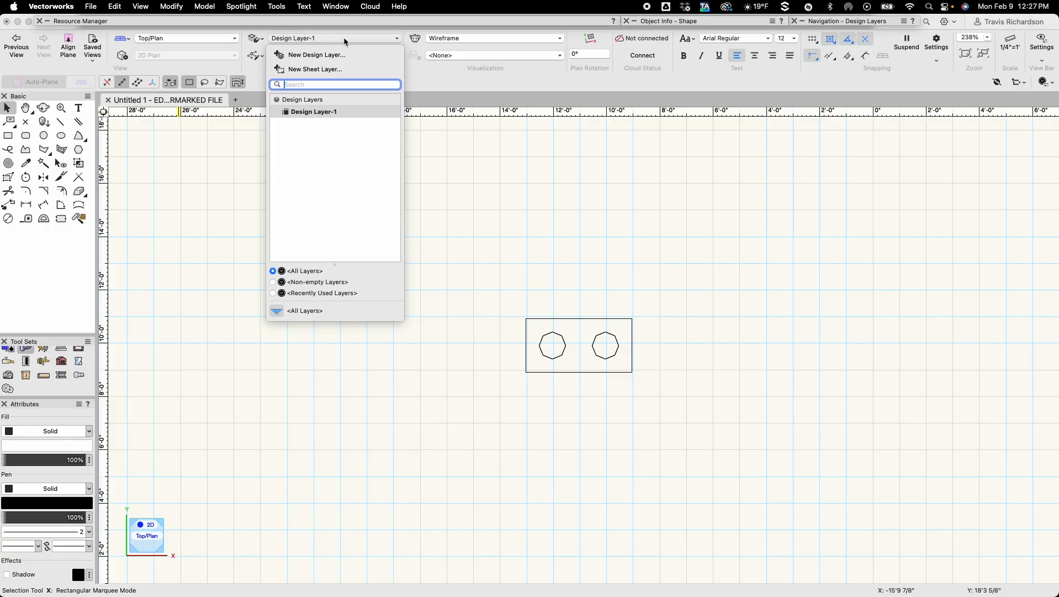
left_click(423, 75)
left_click(357, 57)
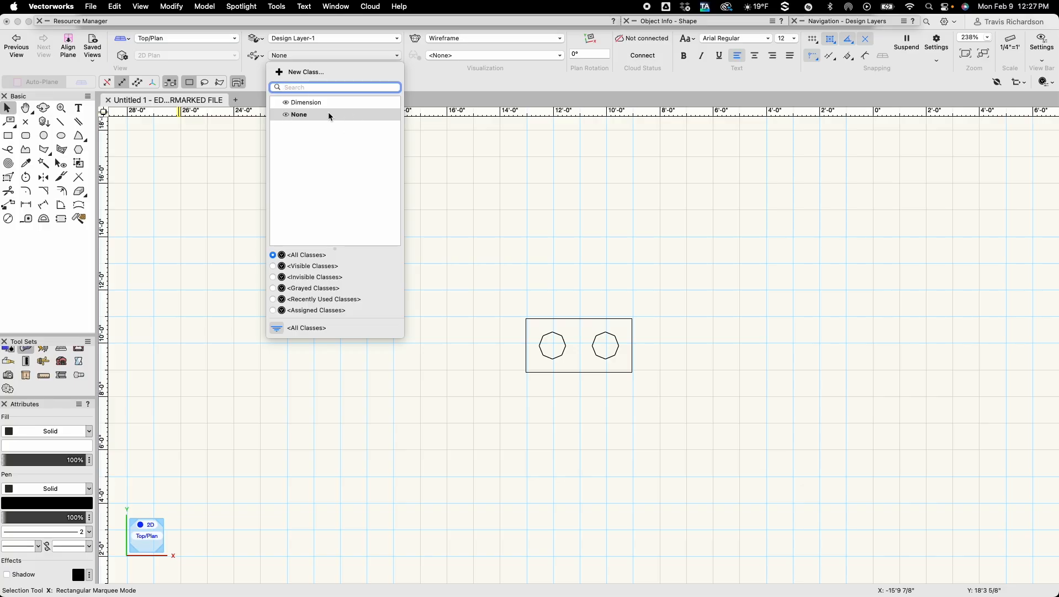
left_click(420, 81)
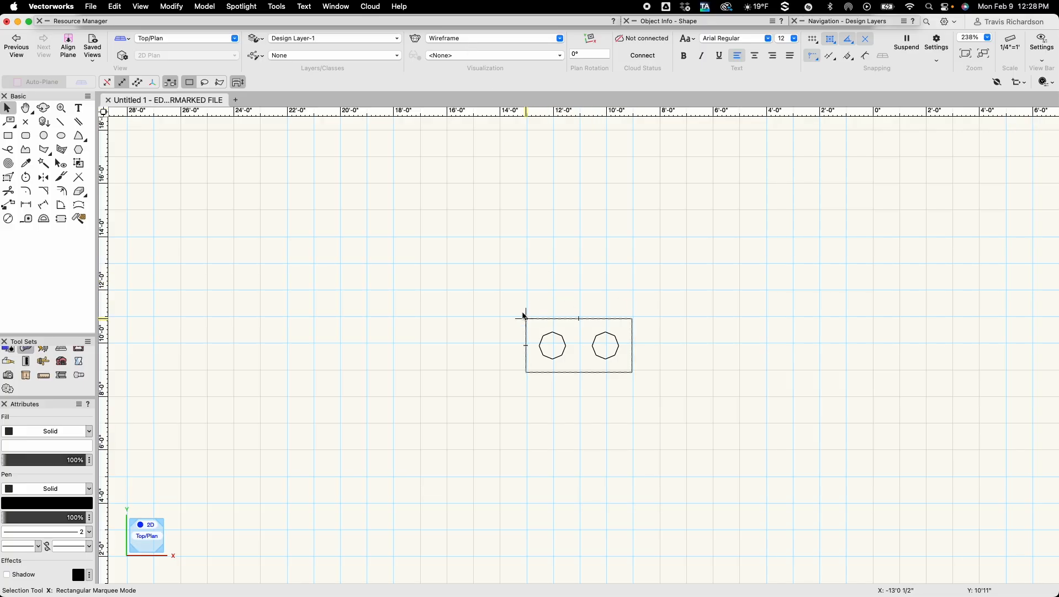
Step: Check which render modes are available in the Top/Plan view and keep Wireframe active
left_click(508, 42)
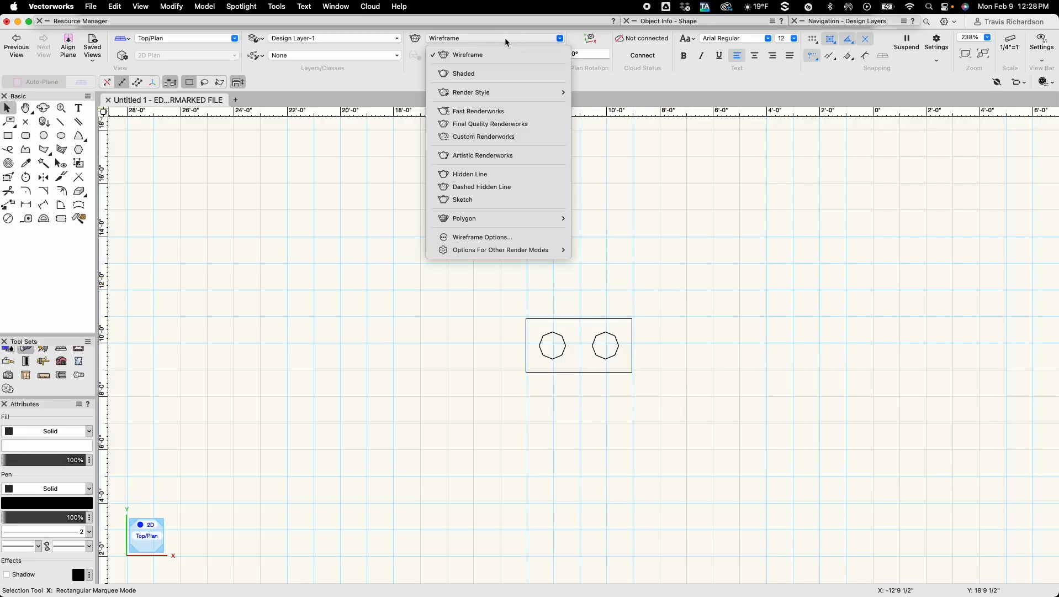
left_click(469, 57)
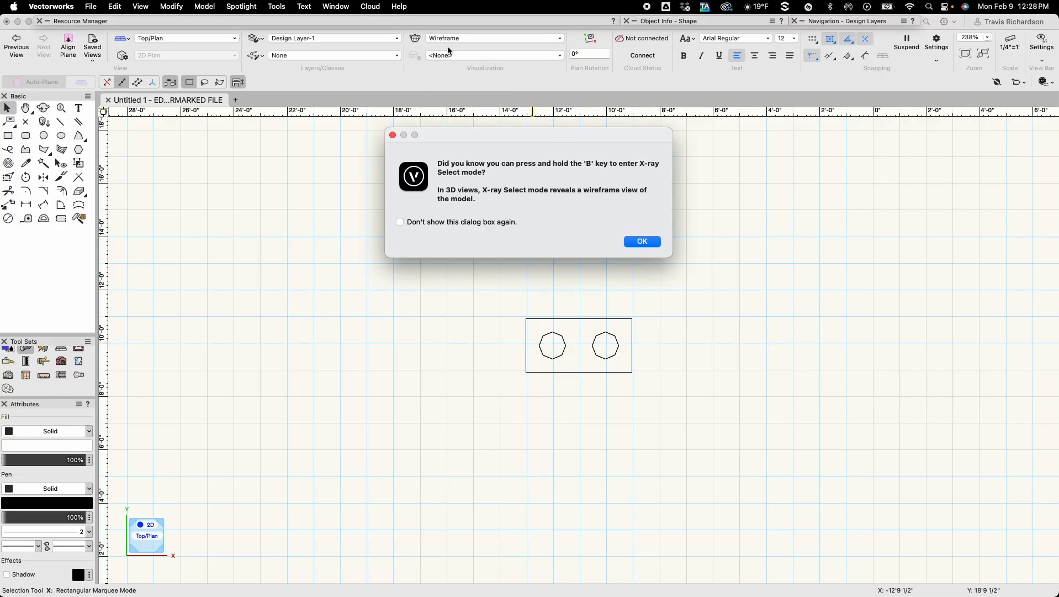
left_click(641, 242)
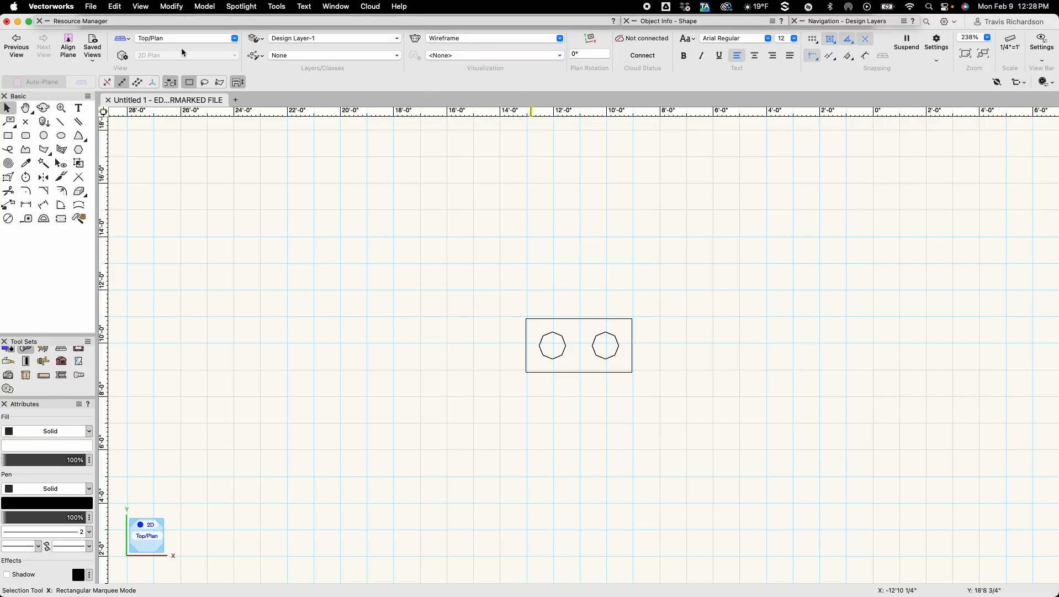
Step: Check the view plane reference options and show the brick in the Right Isometric view
left_click(122, 38)
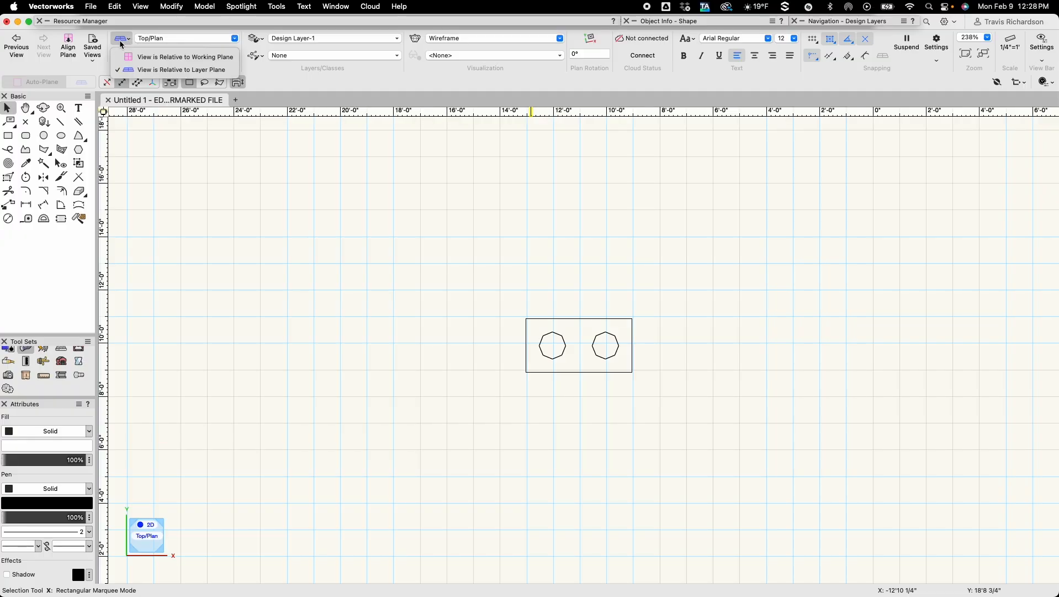
left_click(142, 42)
left_click(141, 38)
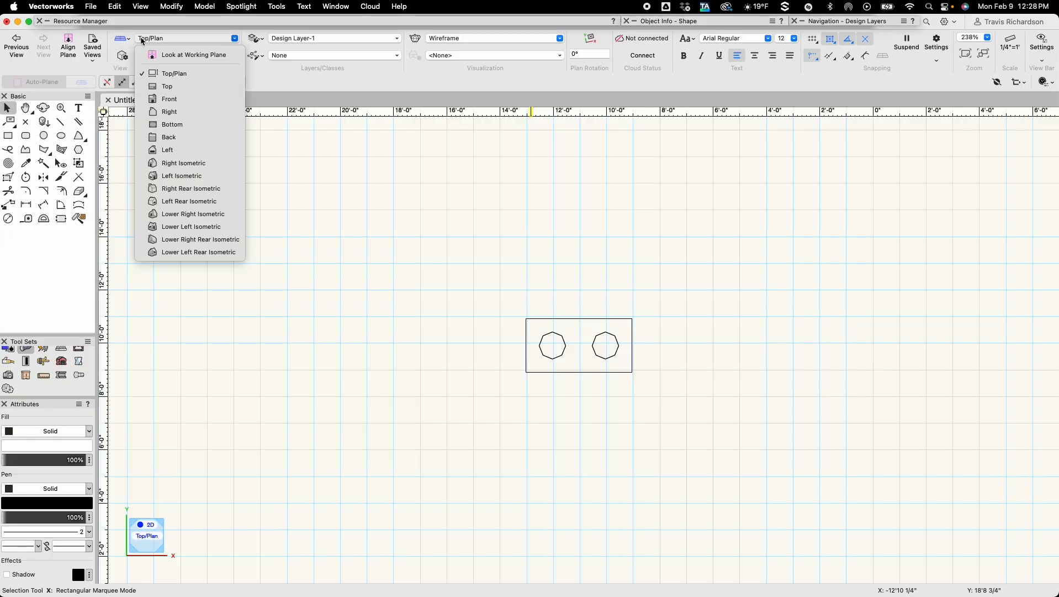
left_click(174, 163)
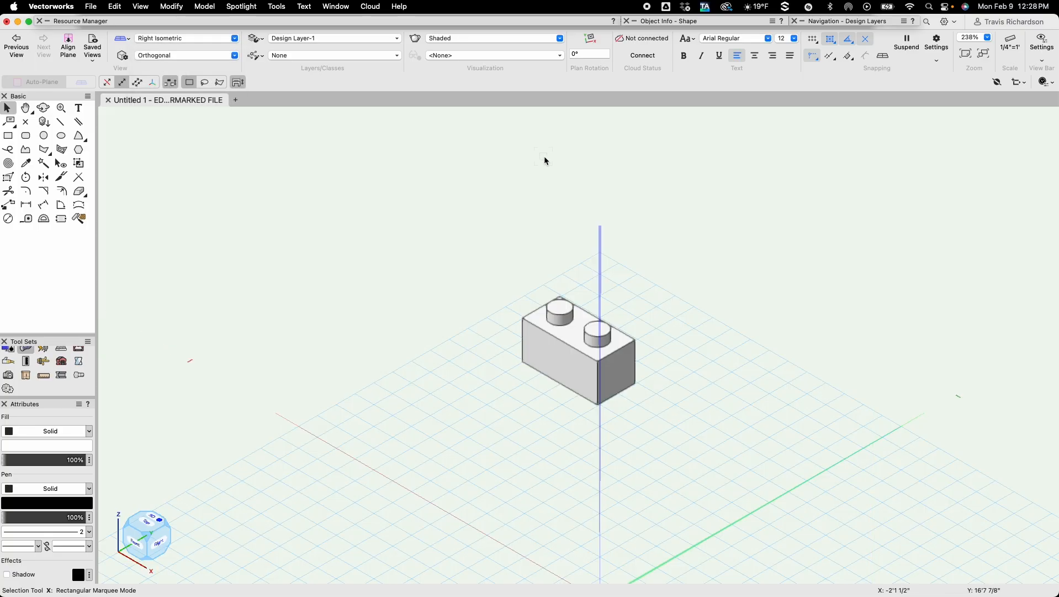
Step: Preview the brick in Sketch and then Shaded render mode, and return to the Top/Plan view
left_click(476, 38)
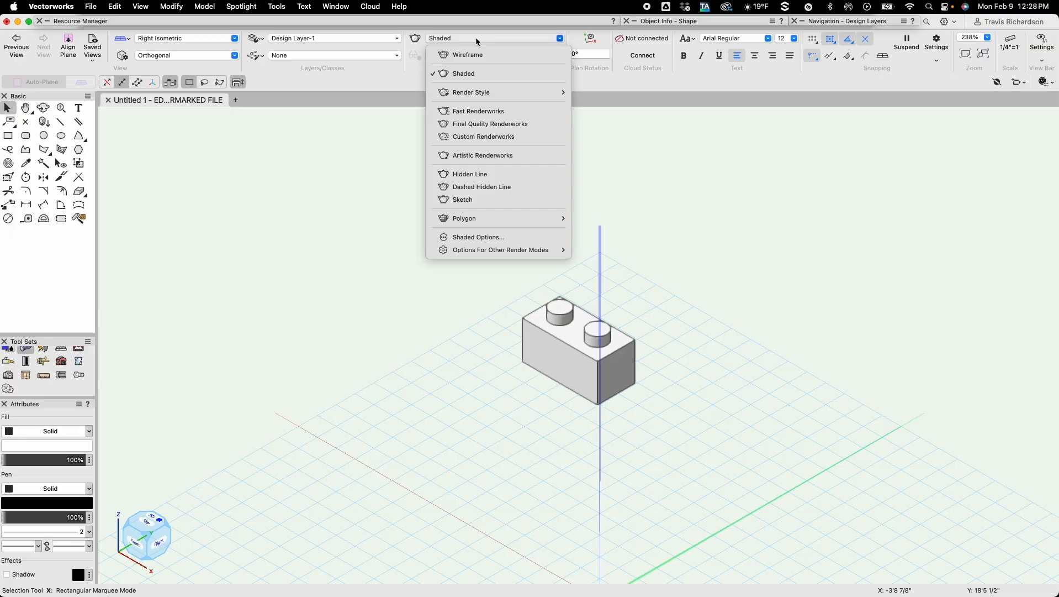
left_click(464, 202)
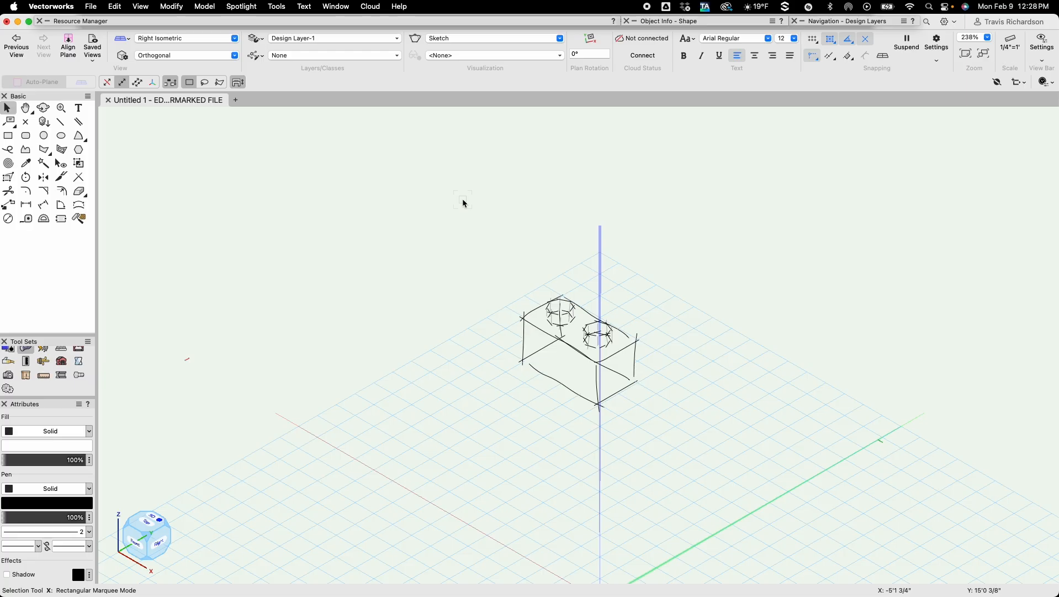
left_click(465, 37)
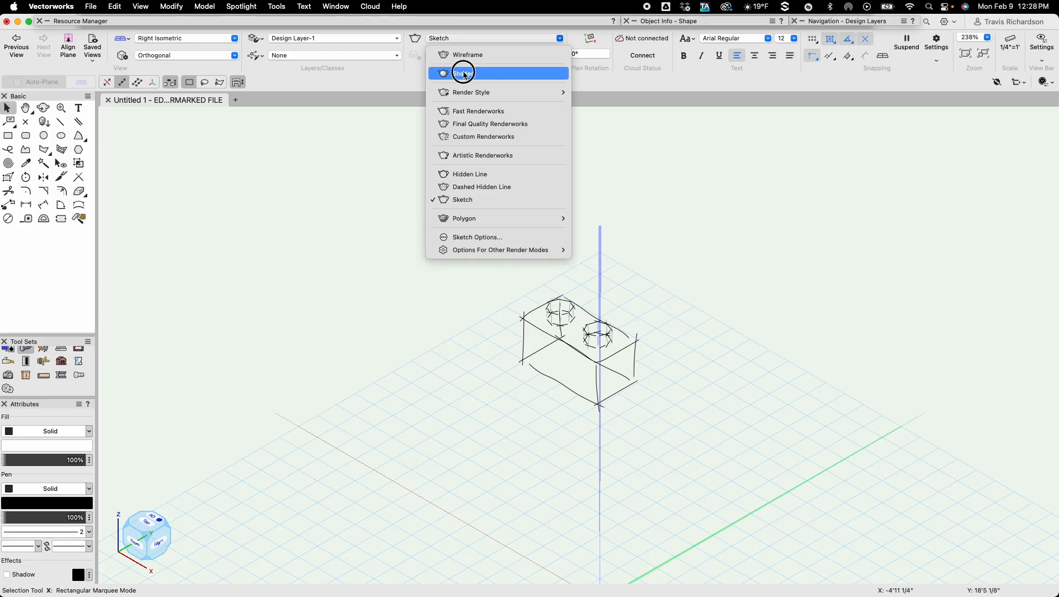
left_click(464, 73)
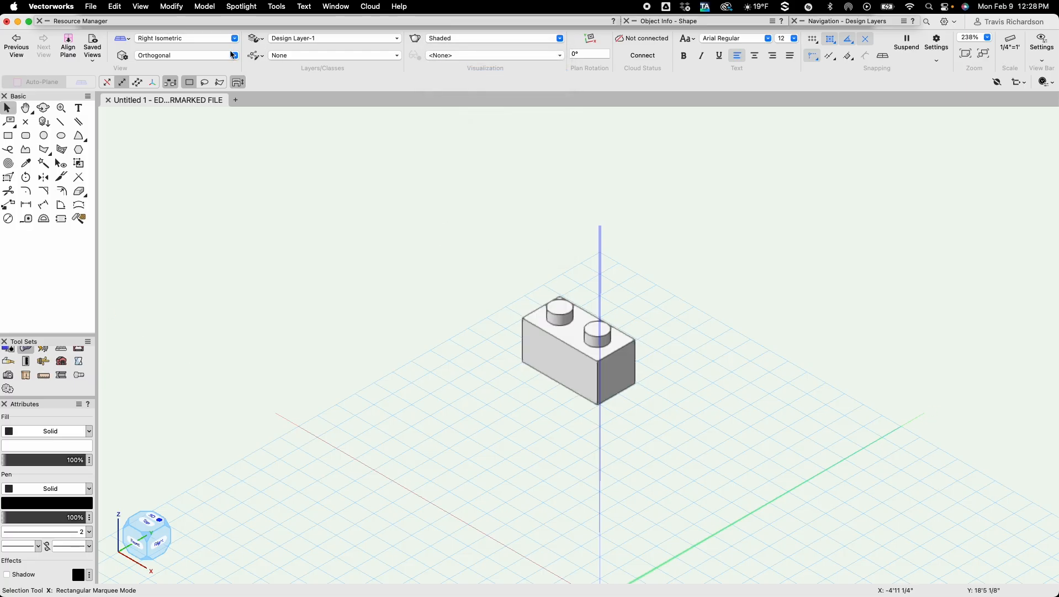
left_click(201, 38)
left_click(182, 74)
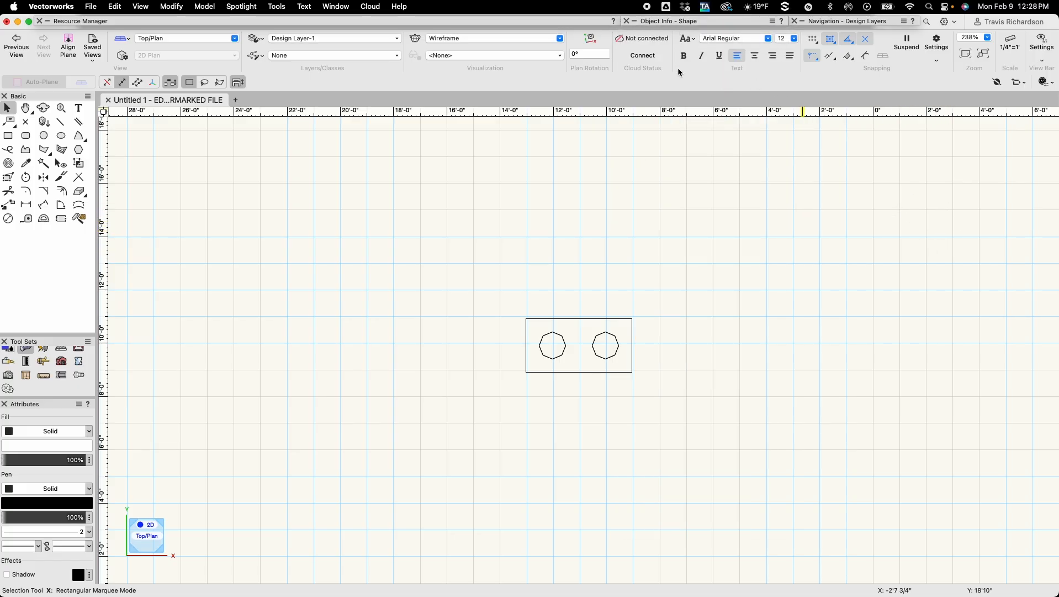
Step: Look through the text formatting, font and font size options without changing them
left_click(689, 38)
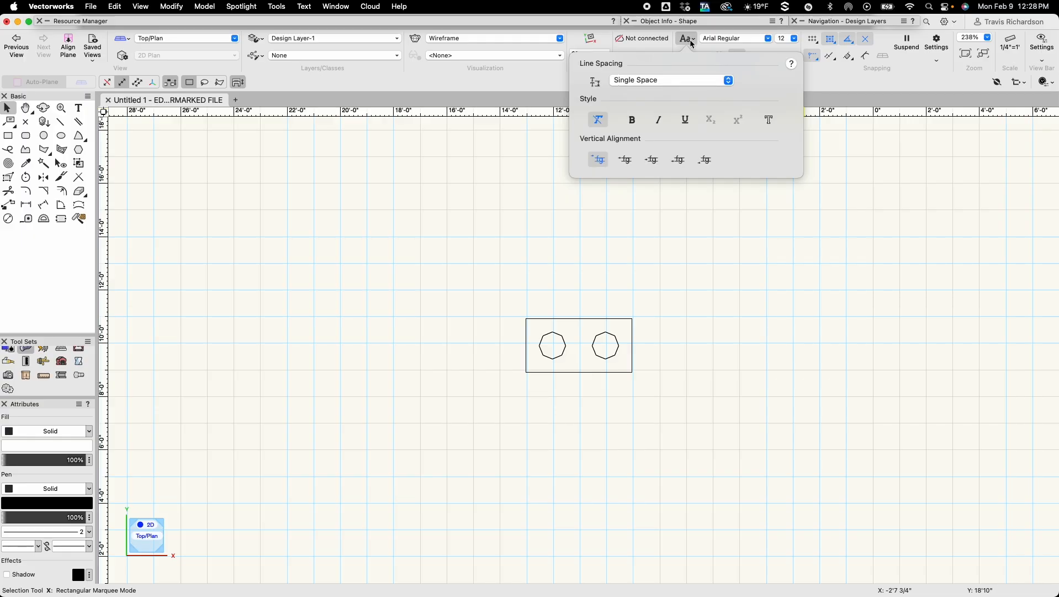
left_click(724, 38)
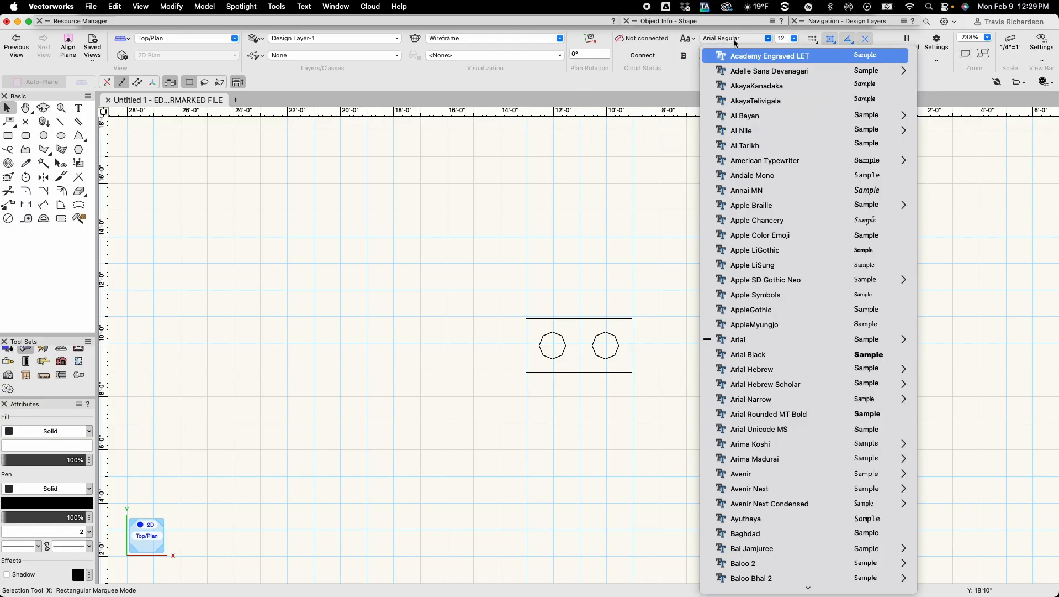
left_click(795, 39)
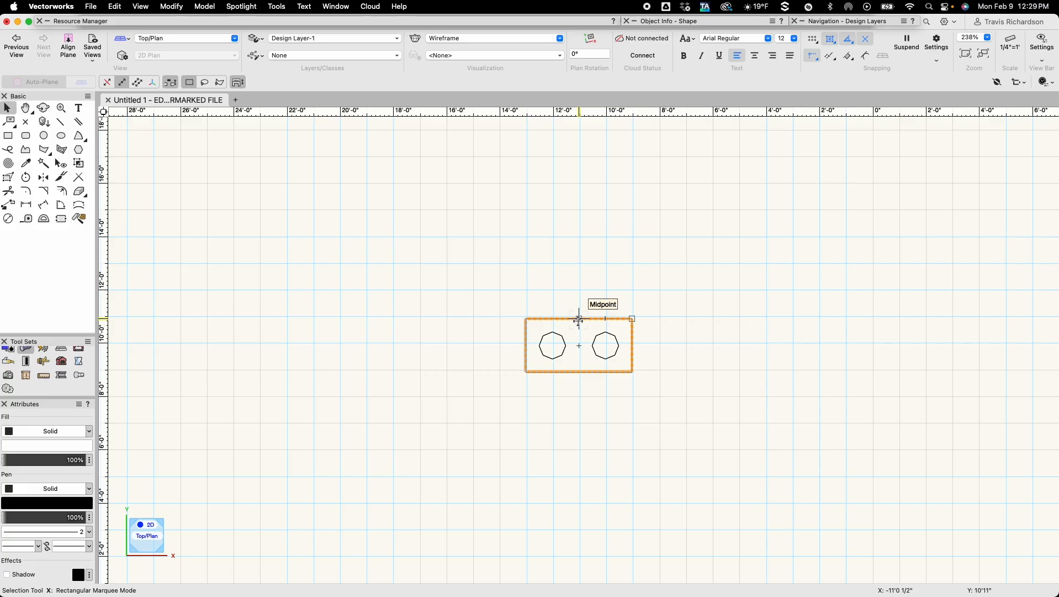
Step: Draw a slanted line from the midpoint of the brick's upper edge, delete it and return to the Selection tool
key("2")
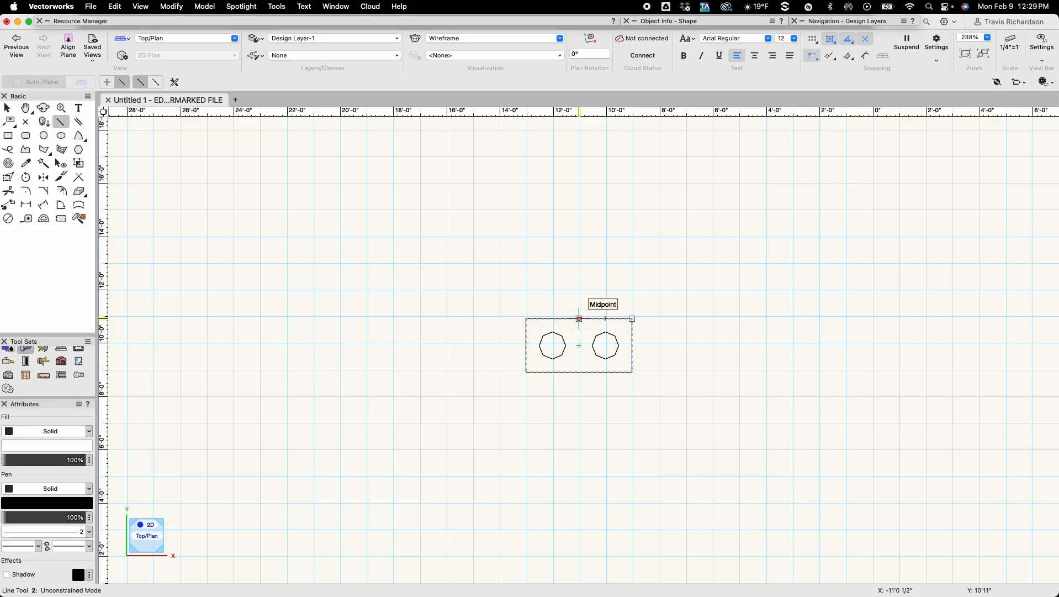
left_click(579, 318)
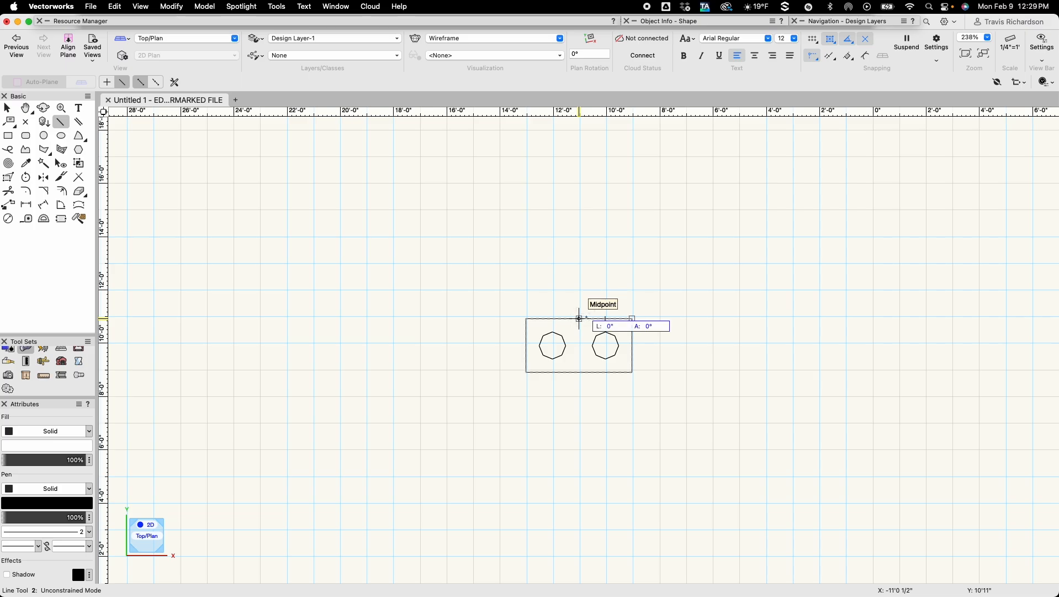
left_click(651, 278)
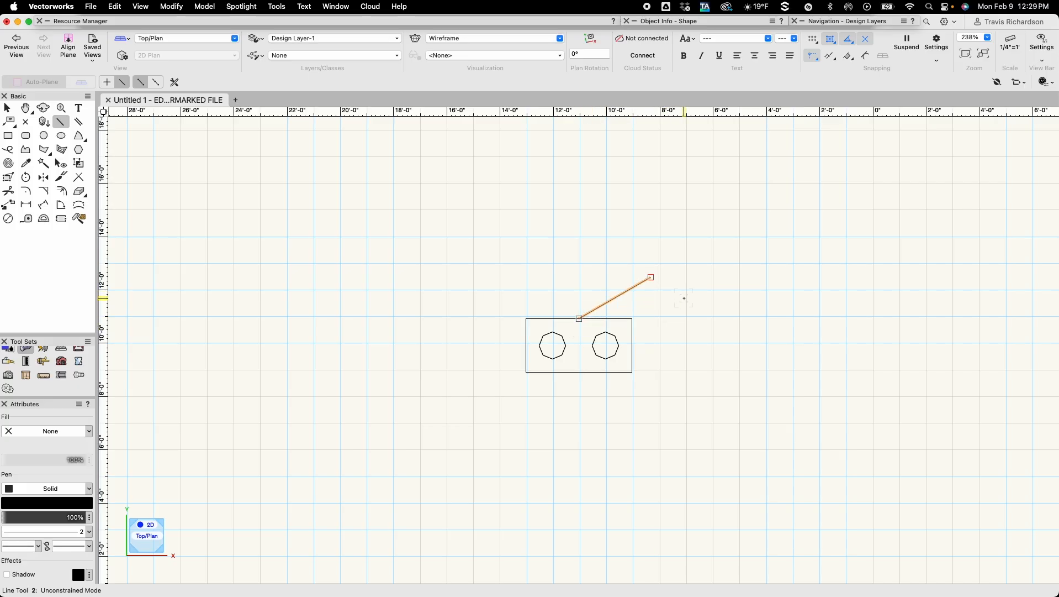
key("Delete")
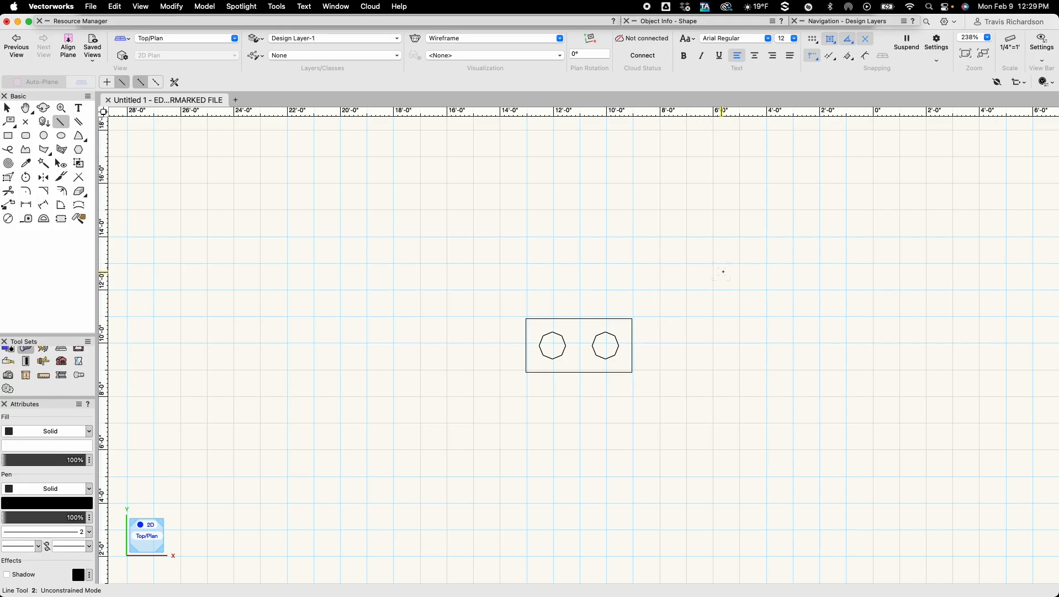
key("x")
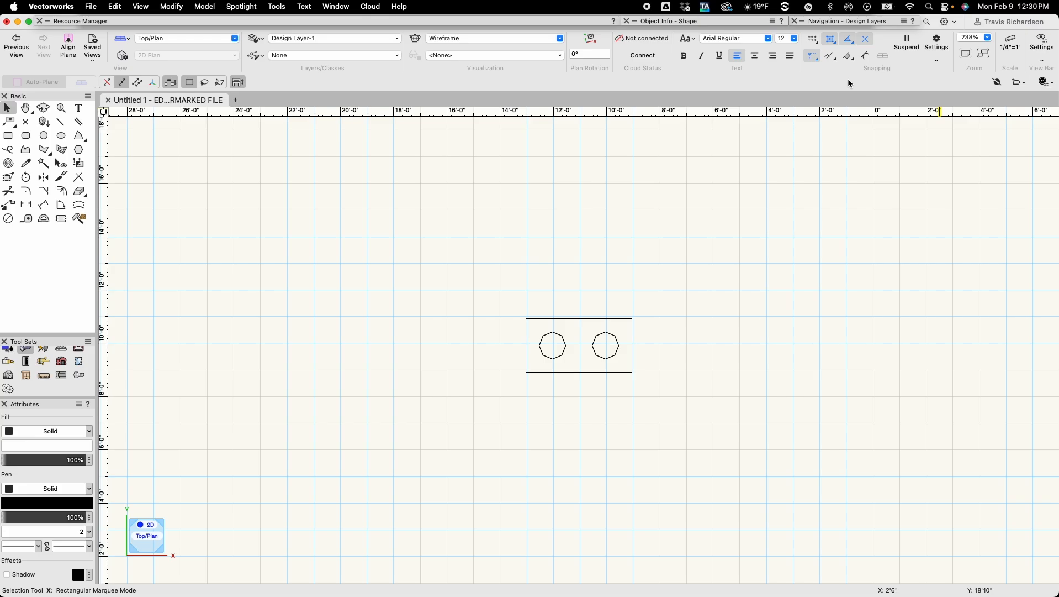
Step: Examine the brick in plan at several zoom levels, enlarging and reducing the view
left_click(988, 37)
left_click(989, 37)
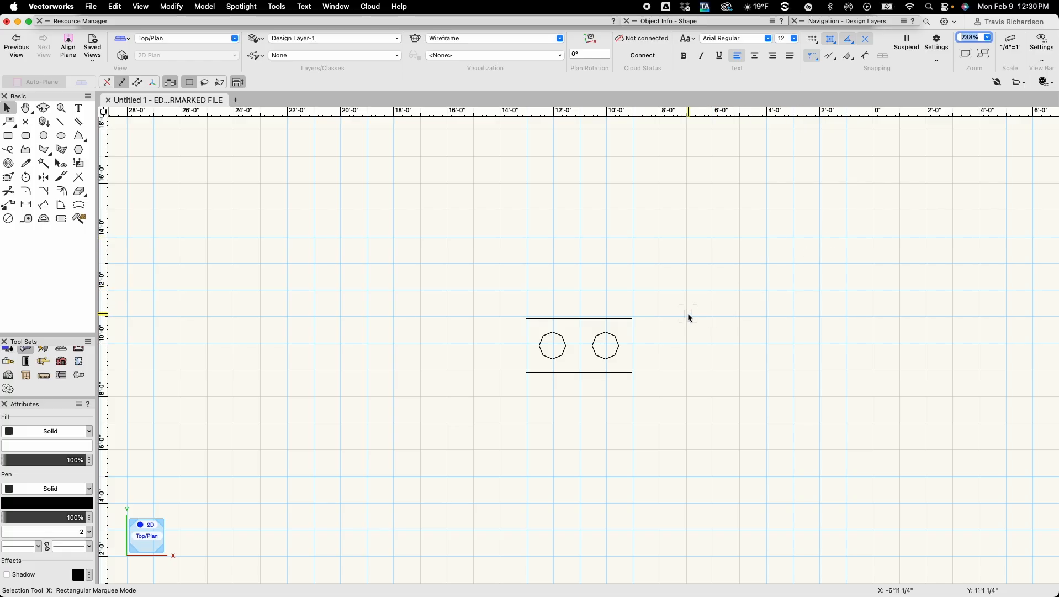
scroll(688, 312, "up", 5)
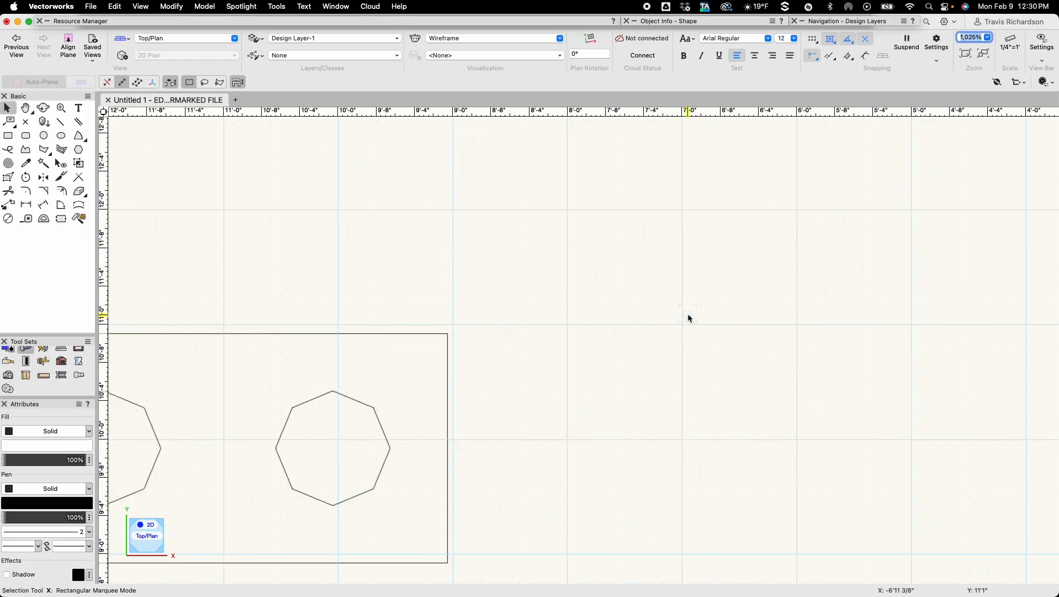
scroll(688, 313, "down", 5)
scroll(687, 314, "up", 5)
scroll(687, 316, "down", 5)
scroll(688, 319, "down", 5)
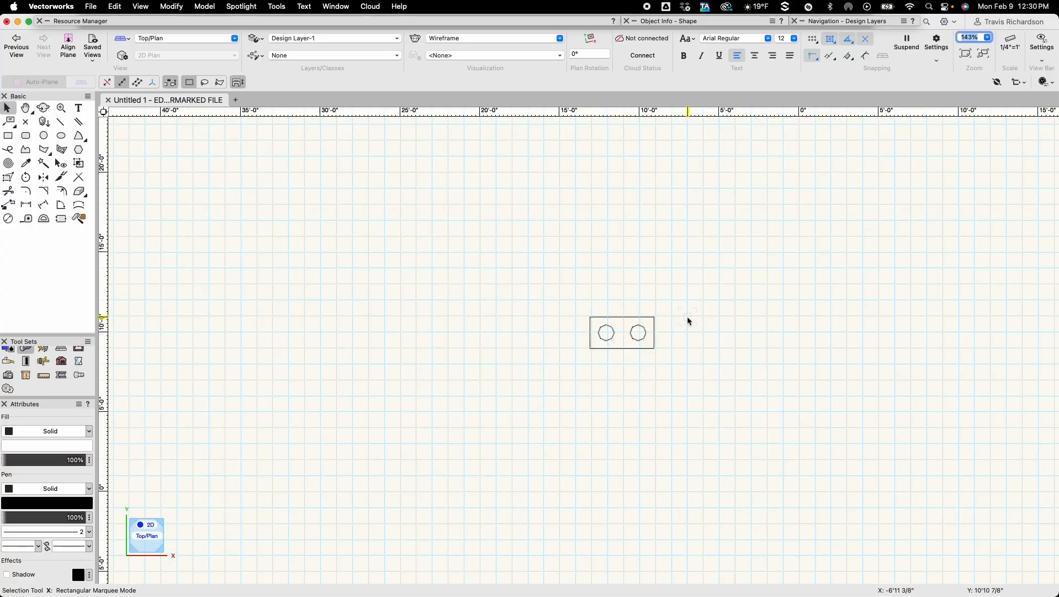
scroll(688, 319, "up", 5)
scroll(688, 319, "down", 5)
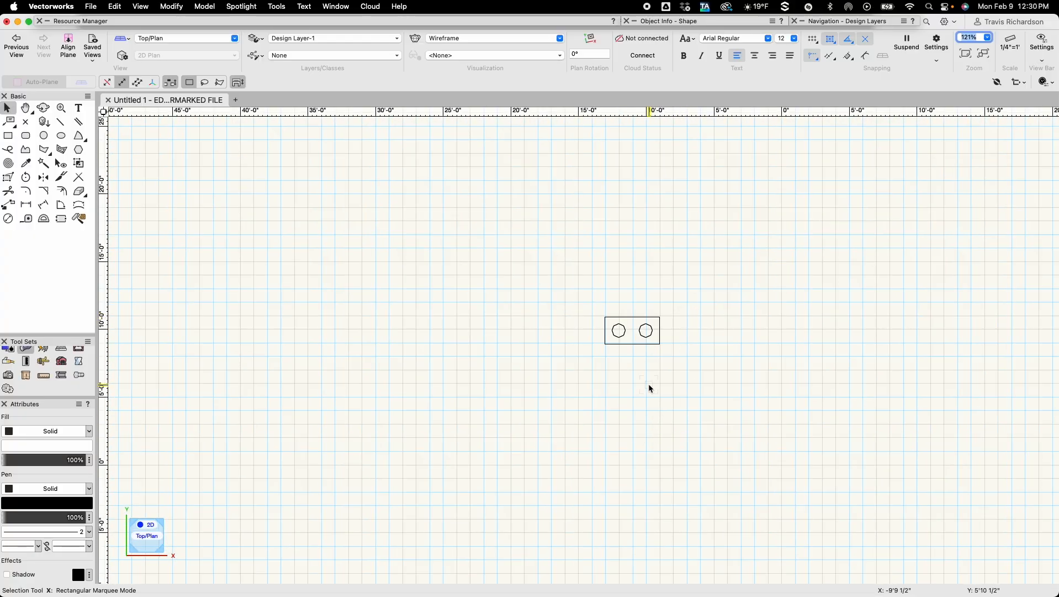
scroll(649, 385, "up", 5)
scroll(649, 385, "down", 3)
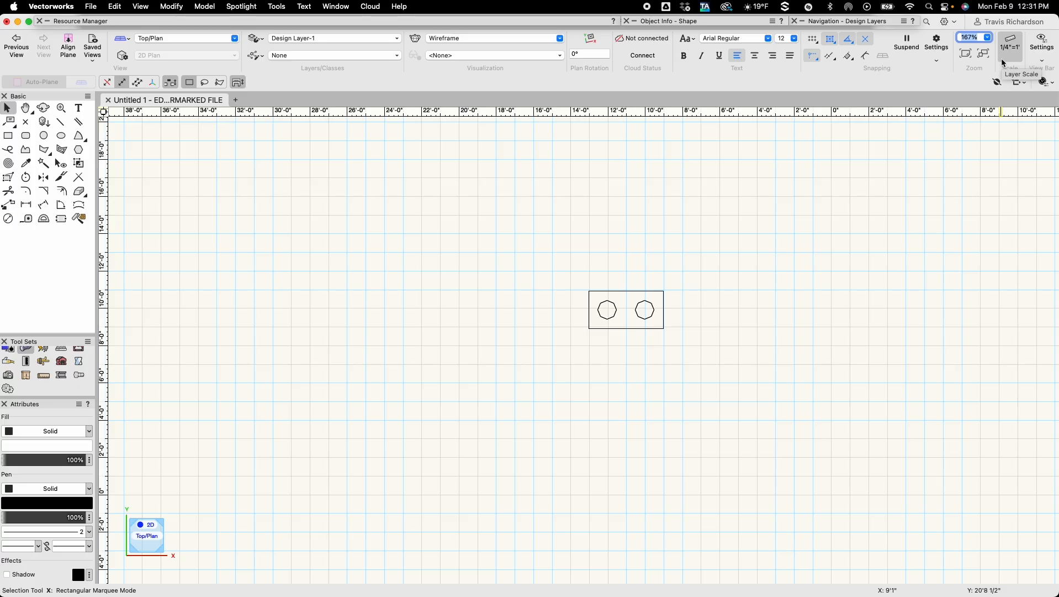
left_click(701, 186)
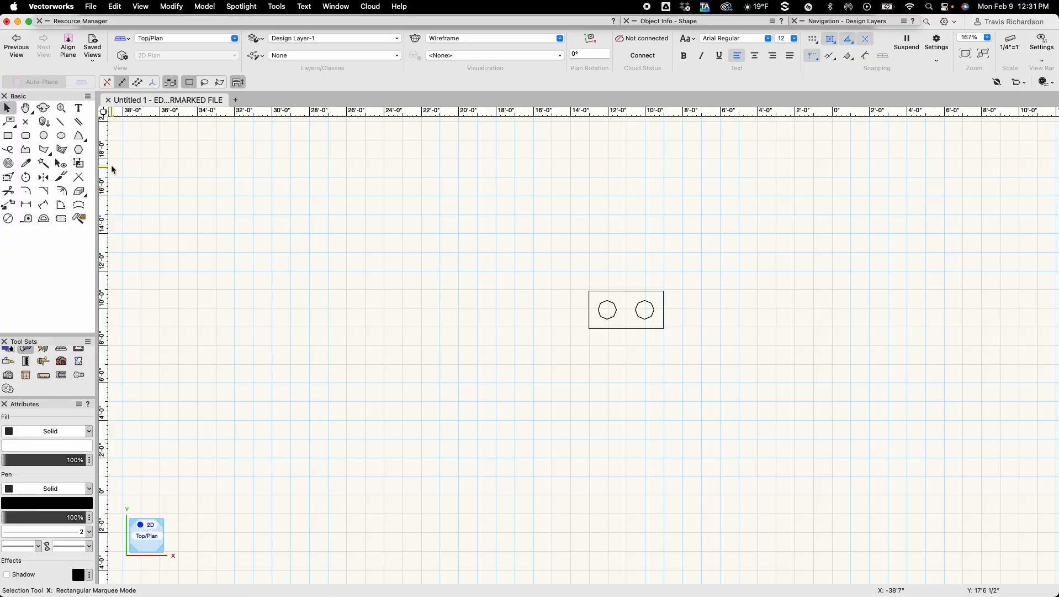
Step: Draw a horizontal line about 14' long above and to the left of the brick, and delete it
left_click(35, 189)
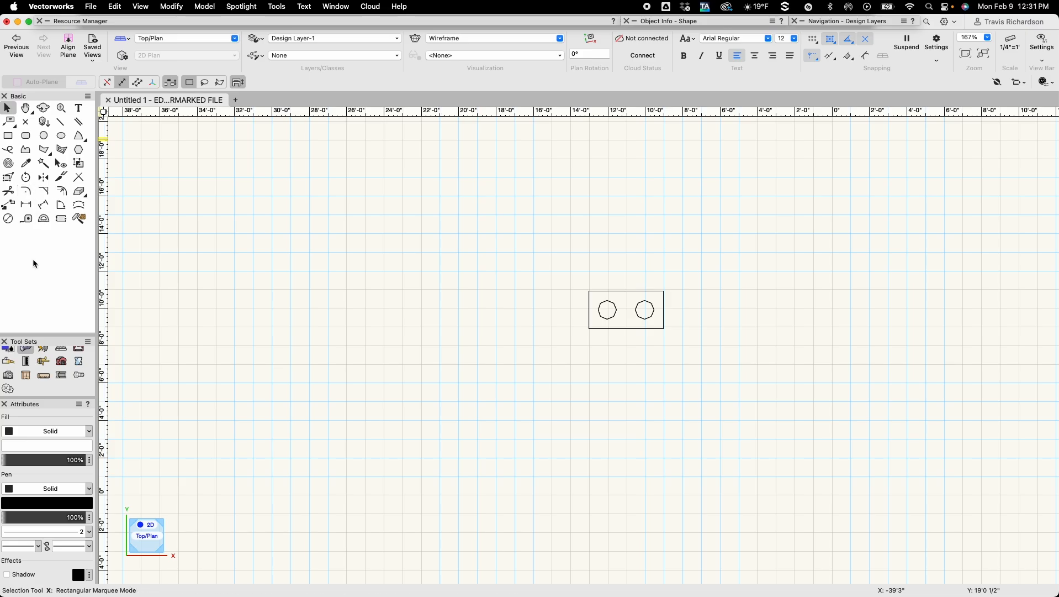
left_click(61, 121)
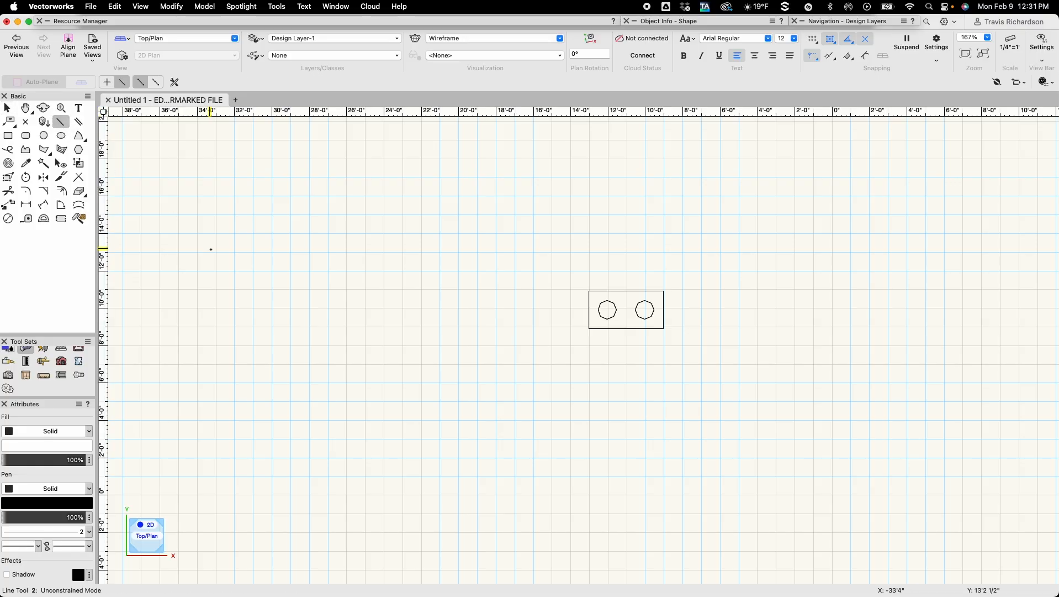
left_click(291, 232)
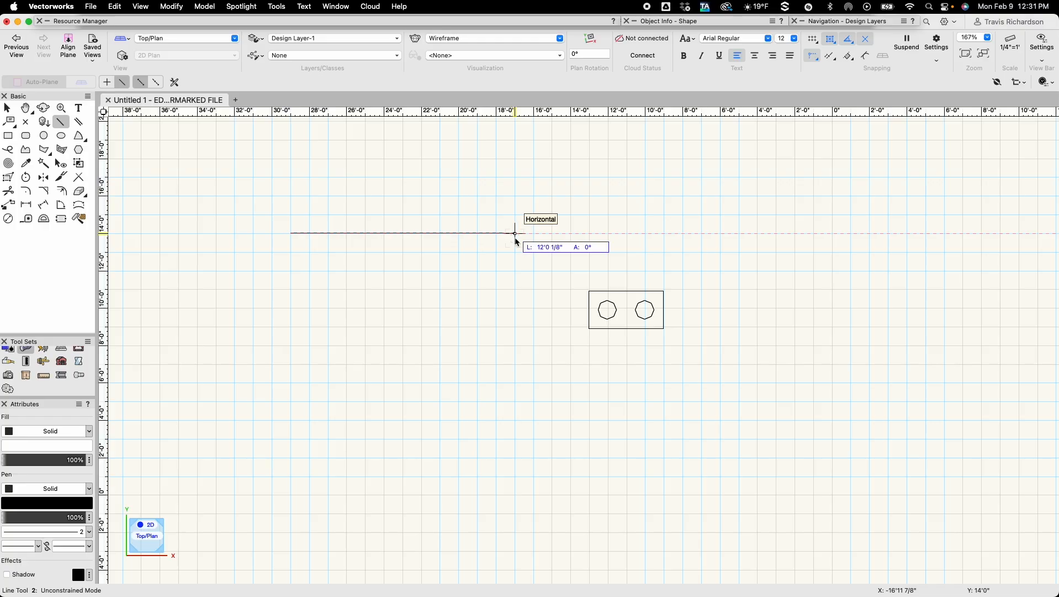
left_click(553, 233)
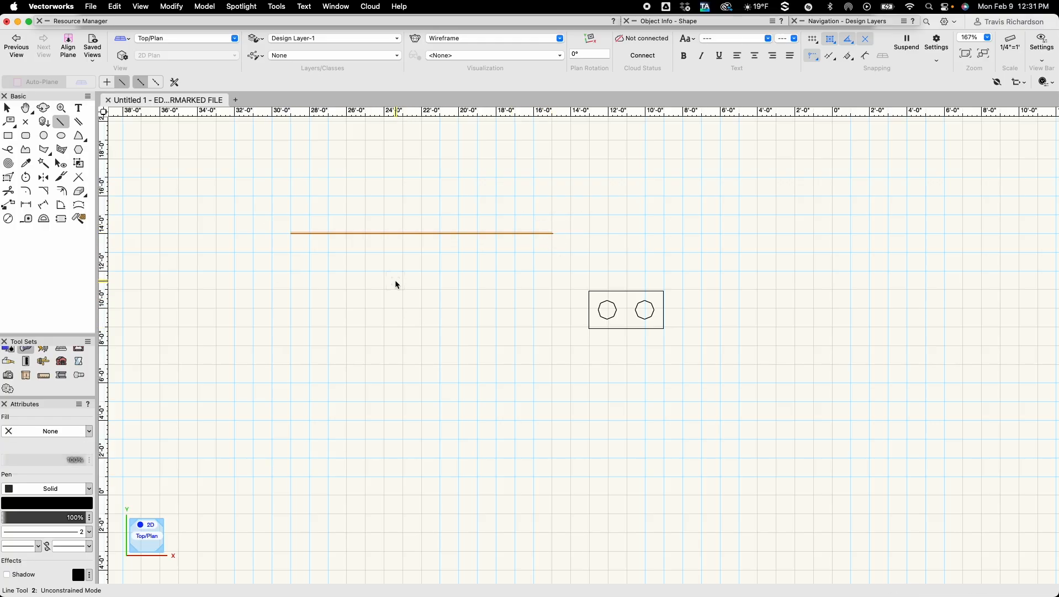
key("BackSpace")
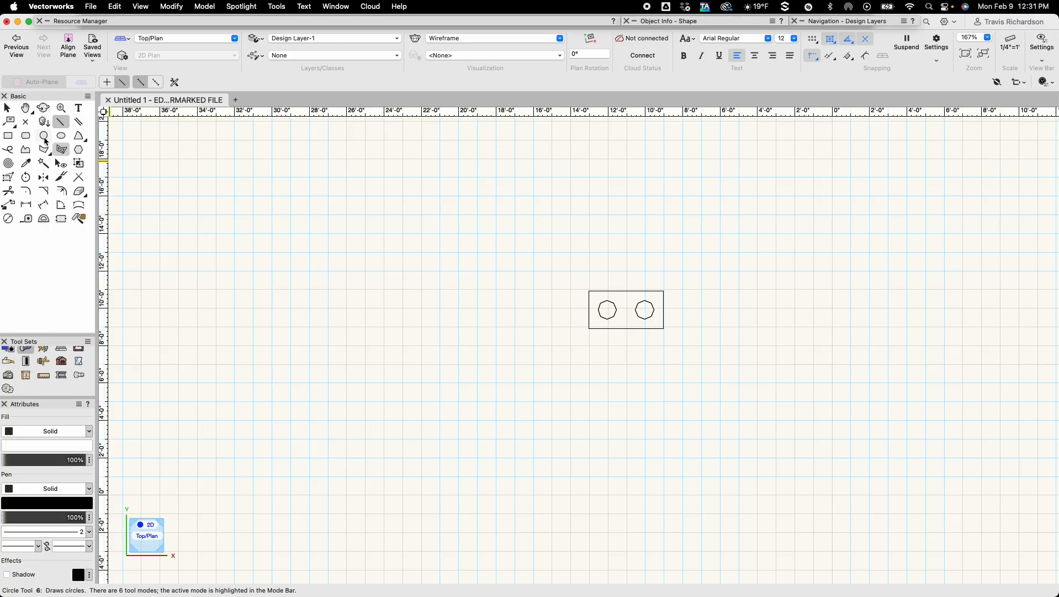
Step: Draw an 8' by 4' rectangle above and to the left of the brick using exact dimensions, and delete it
left_click(9, 136)
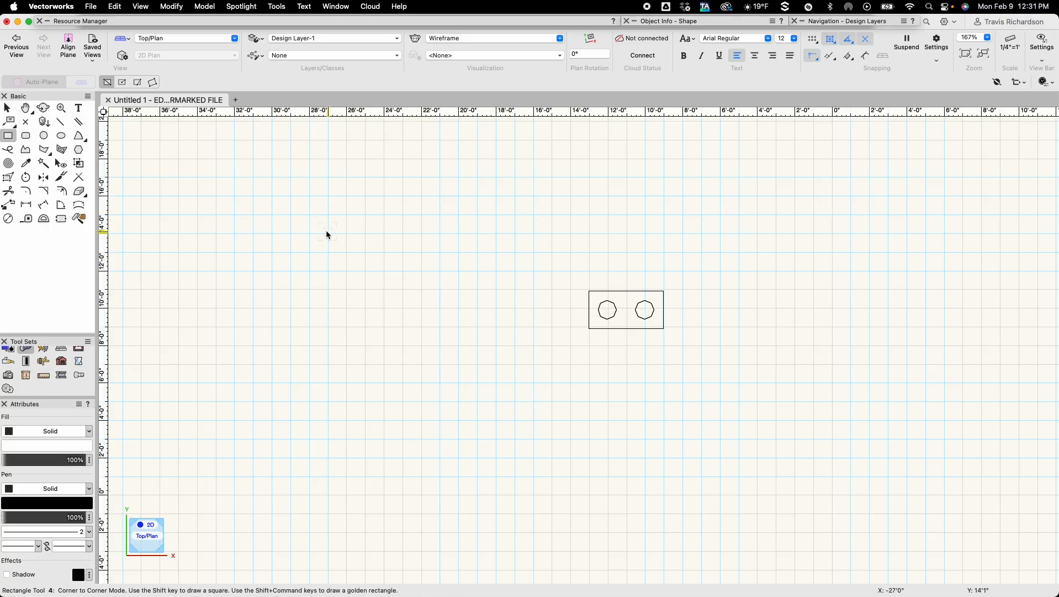
left_click(308, 215)
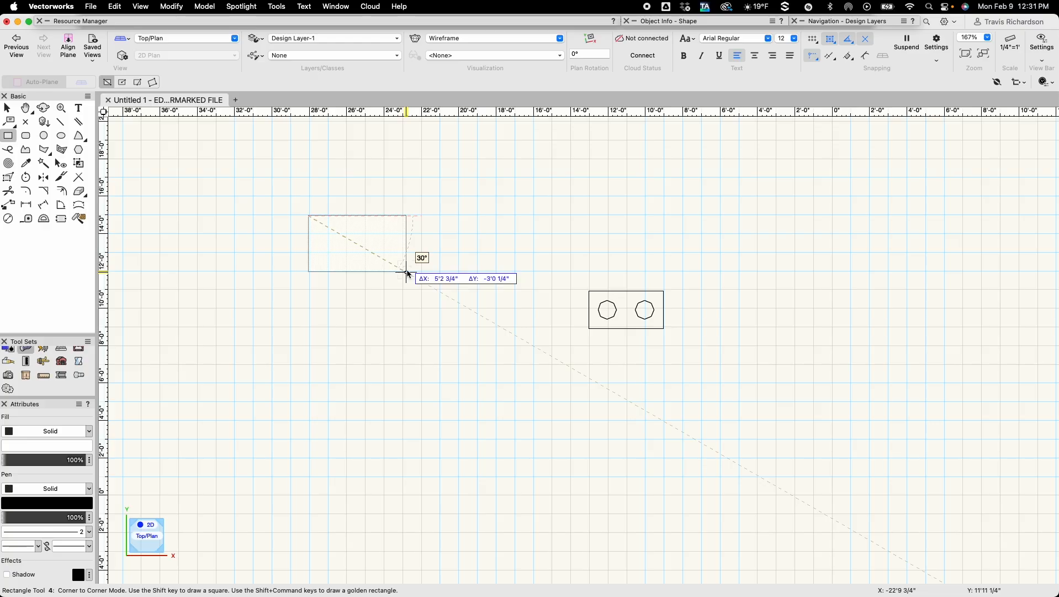
key("v")
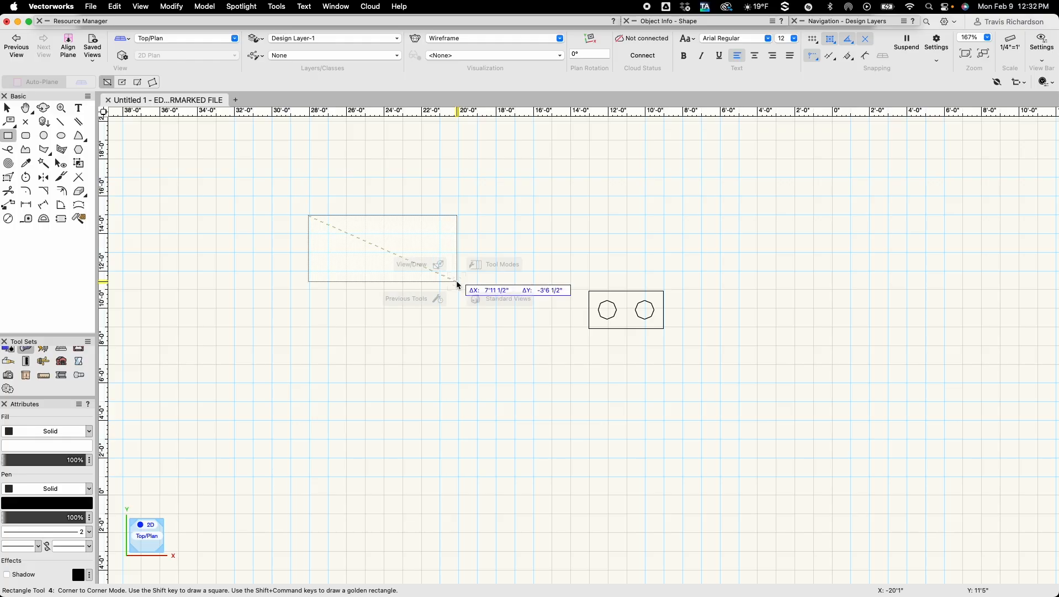
key("Tab")
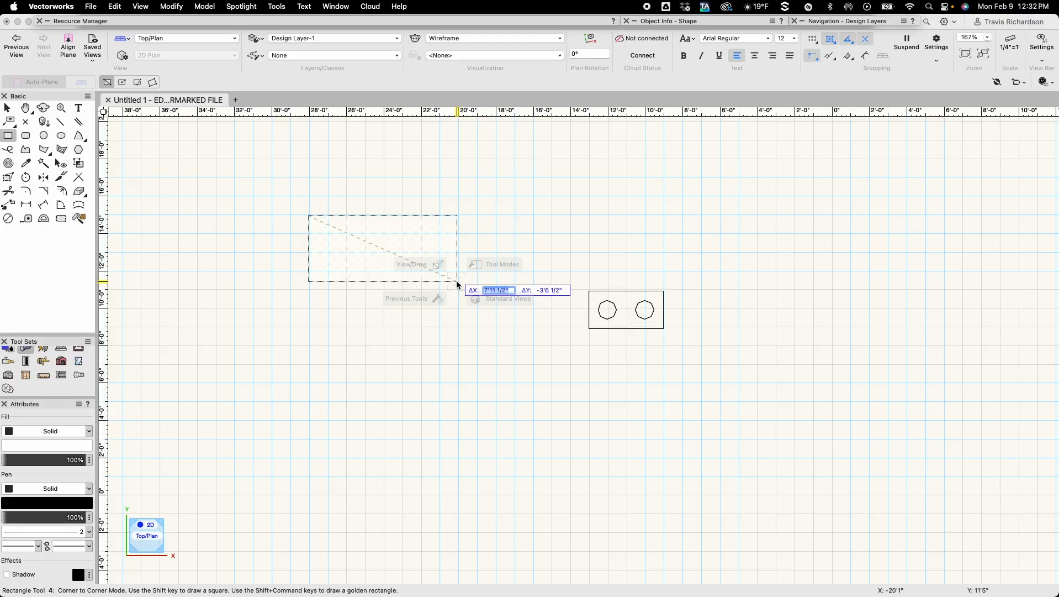
type("8'")
key("Tab")
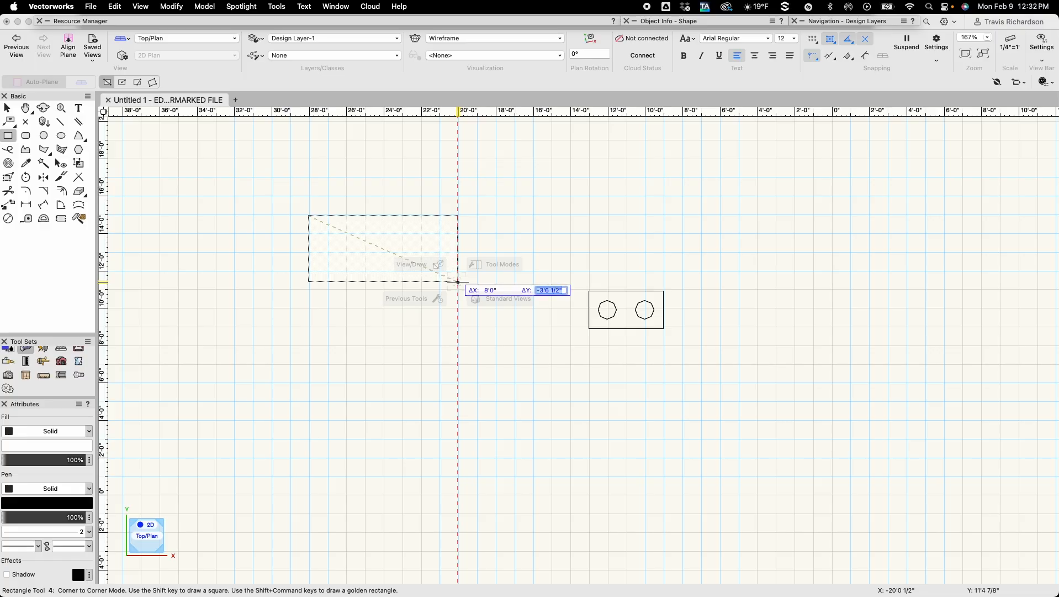
type("4'")
key("Tab")
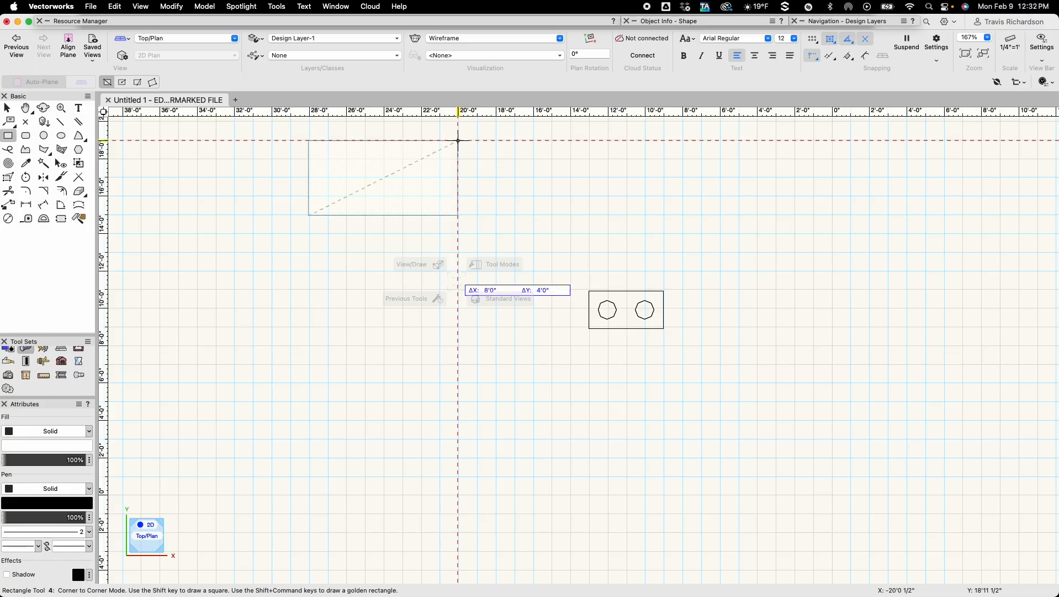
key("Return")
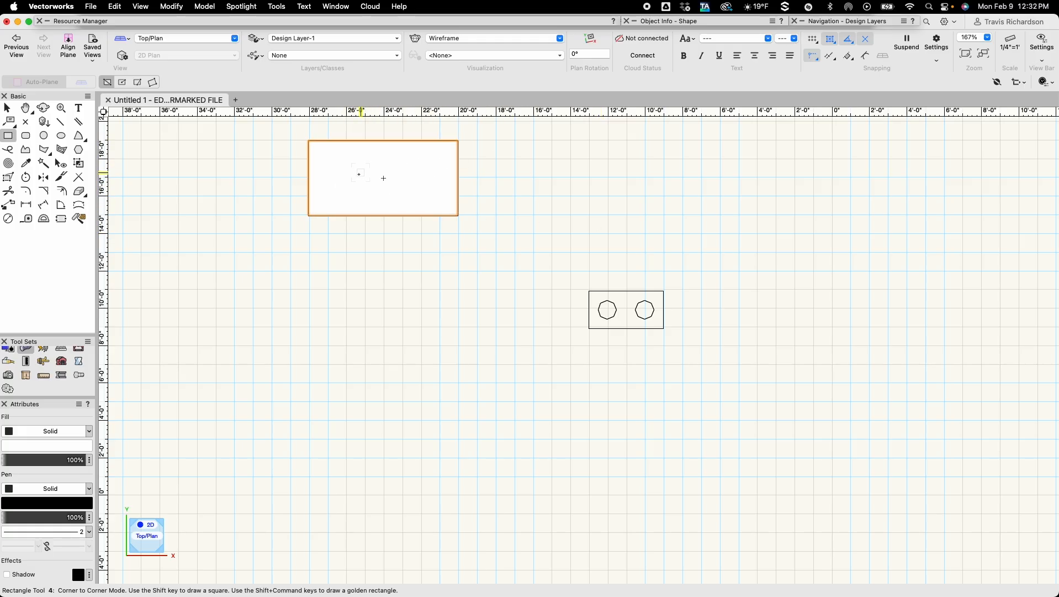
key("Delete")
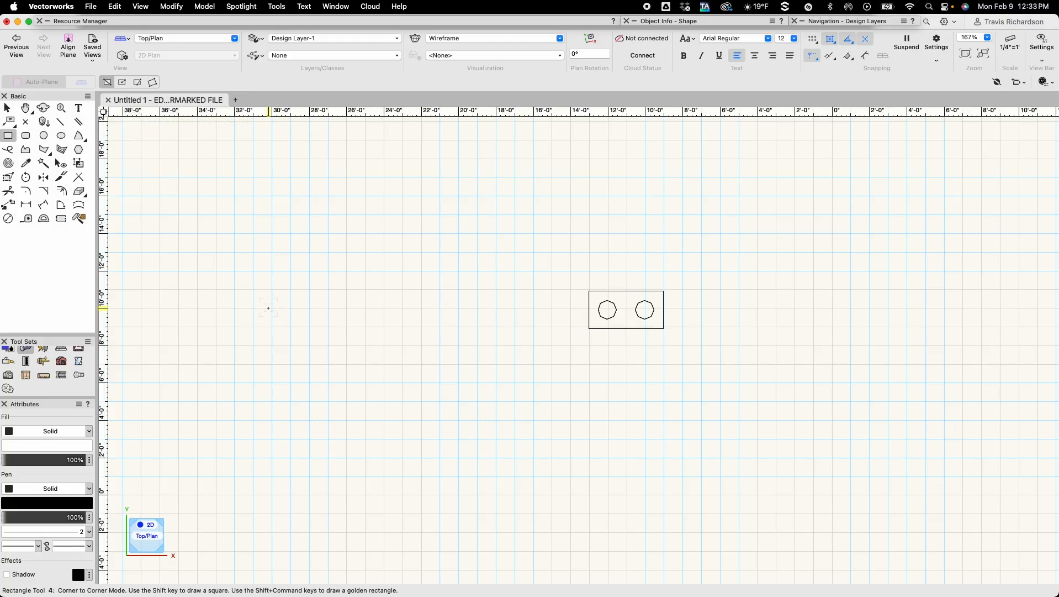
Step: Try a freehand corner-to-corner rectangle and a center-to-corner one on the midpoint of the brick's upper edge, removing each
left_click_drag(272, 307, 380, 263)
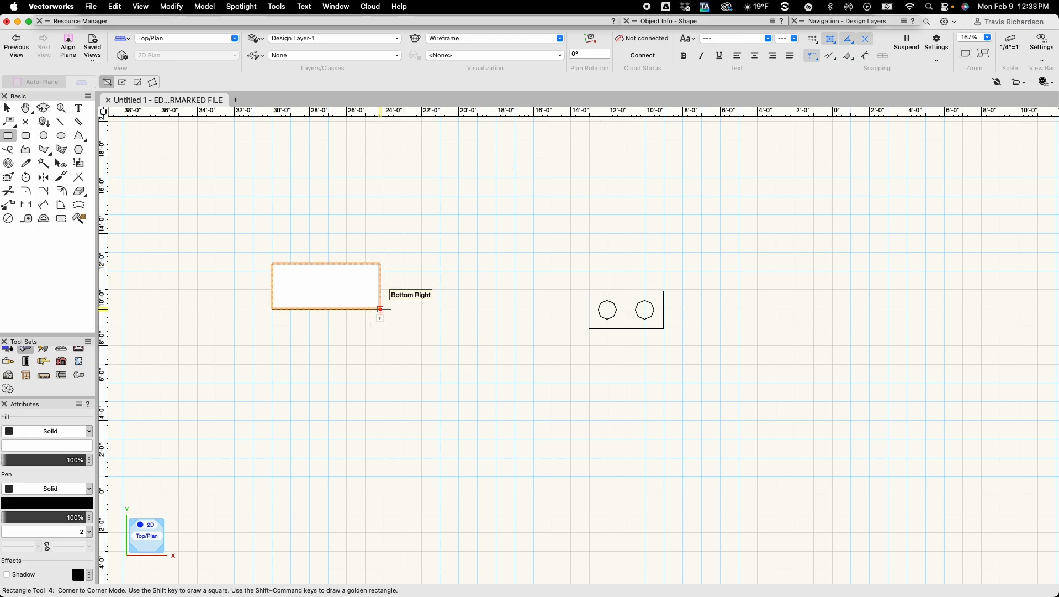
key("super+z")
left_click(123, 82)
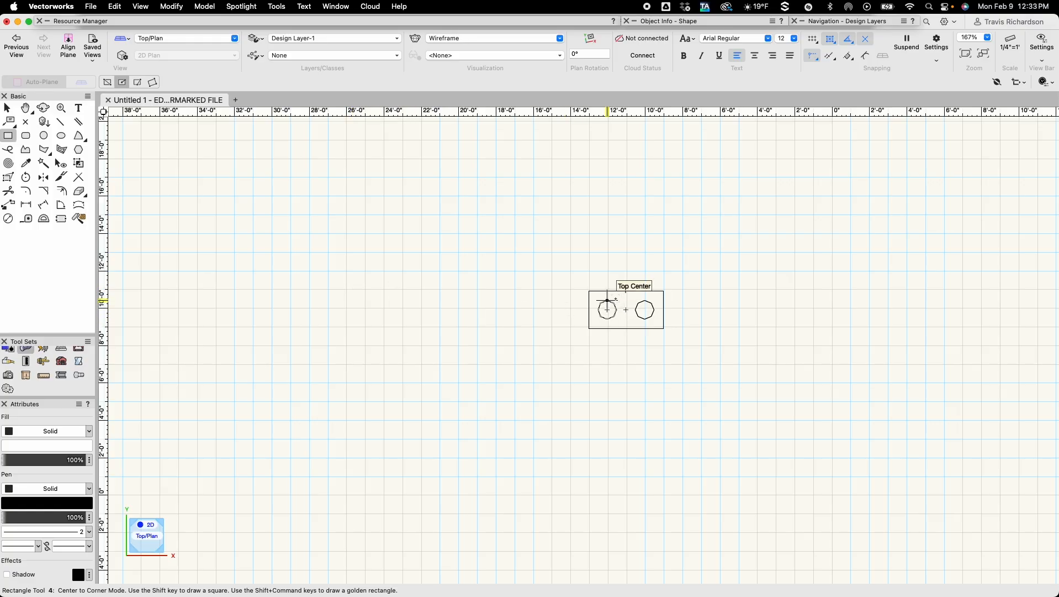
left_click(626, 291)
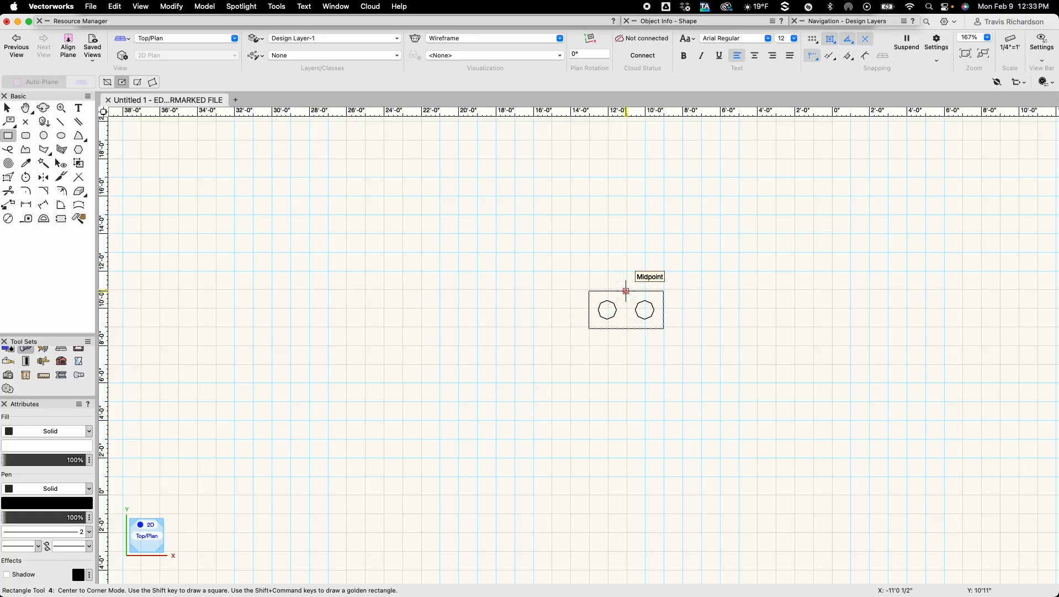
left_click(667, 268)
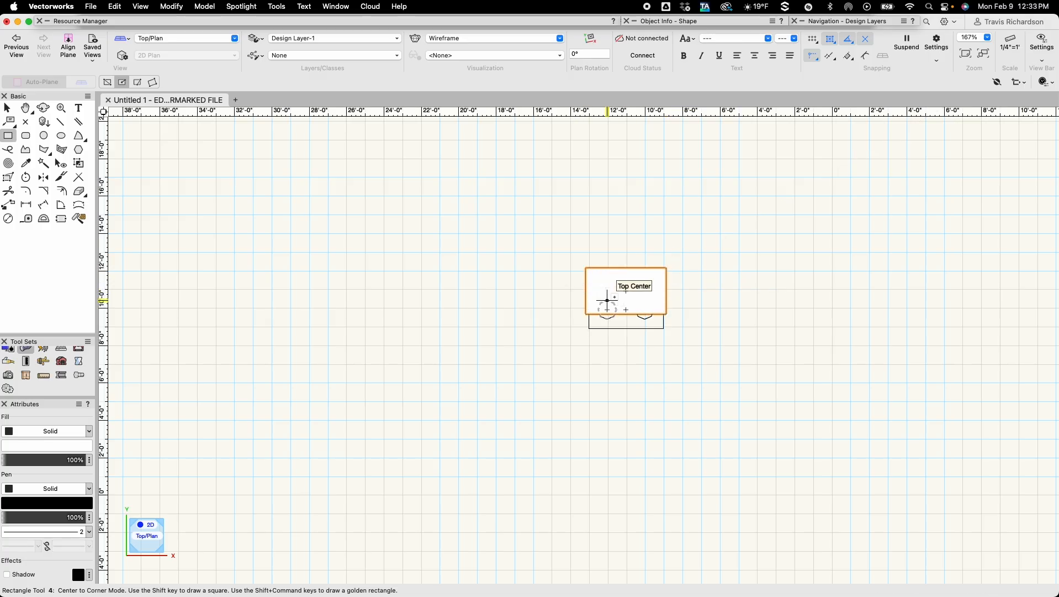
key("Delete")
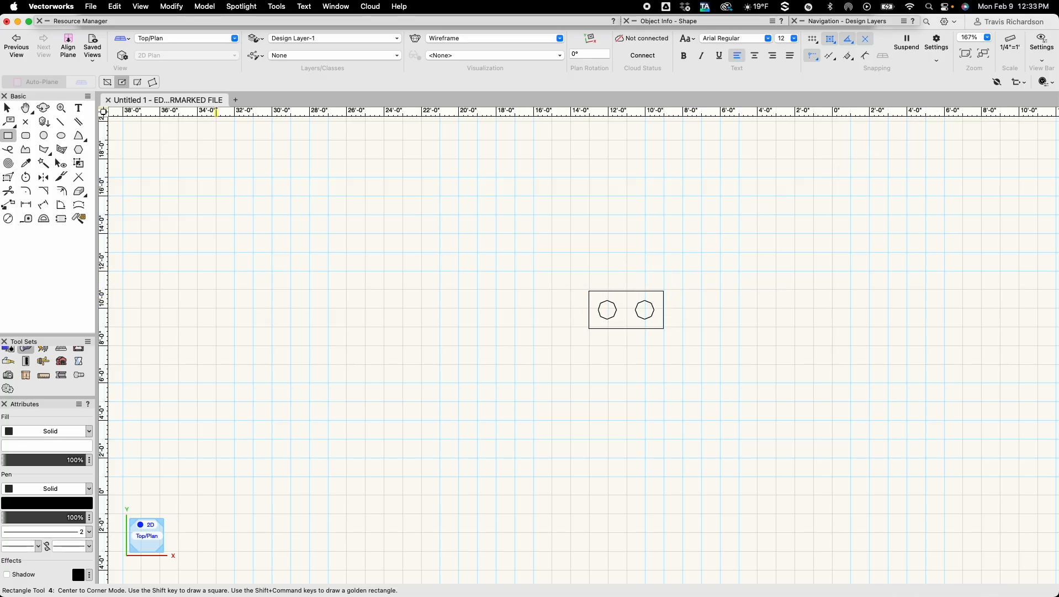
Step: Draw a three-point rotated rectangle tilted about 30° to the left of the brick, and delete it
left_click(155, 82)
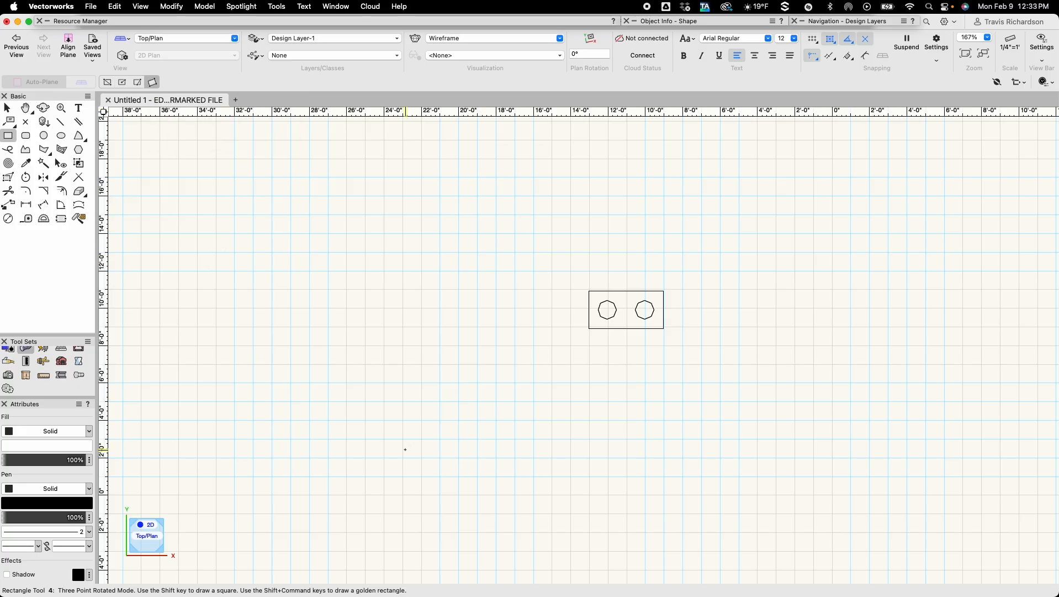
left_click(310, 365)
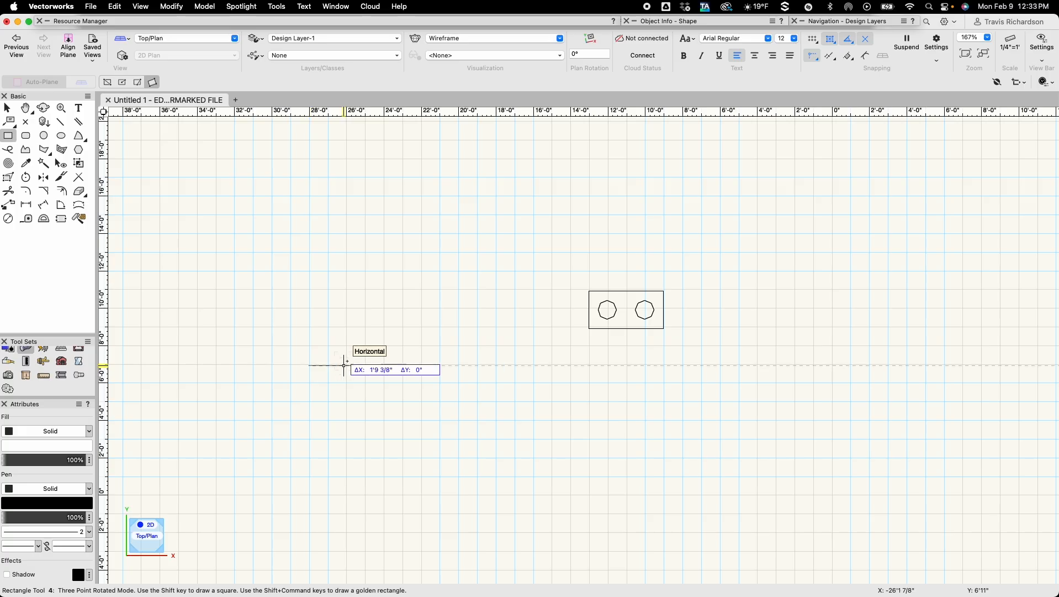
left_click(414, 305)
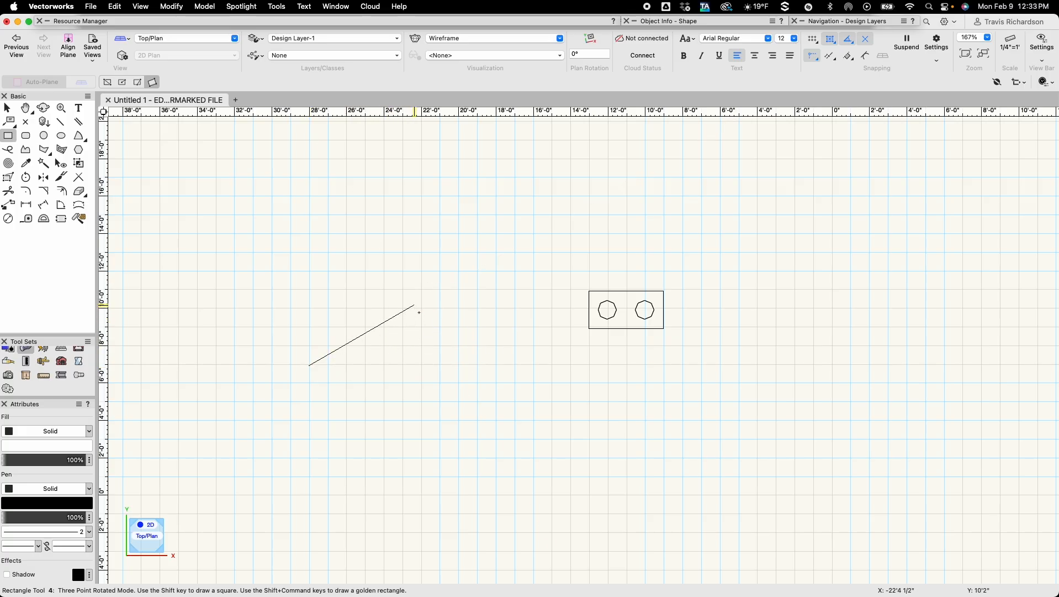
left_click(381, 248)
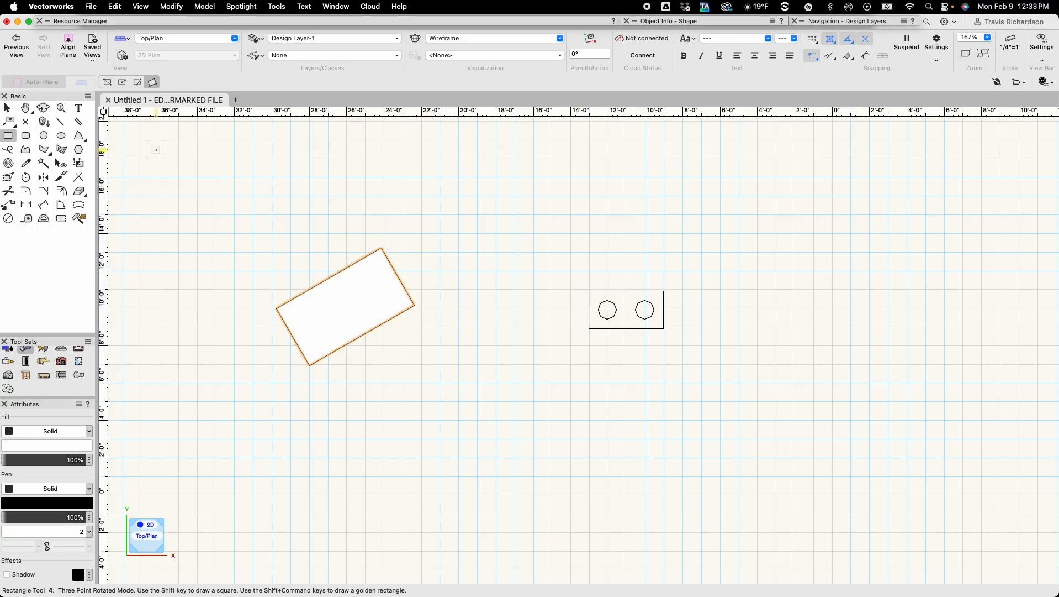
key("Delete")
Step: Examine the Circle tool's drawing modes and return to the Selection tool
left_click(44, 136)
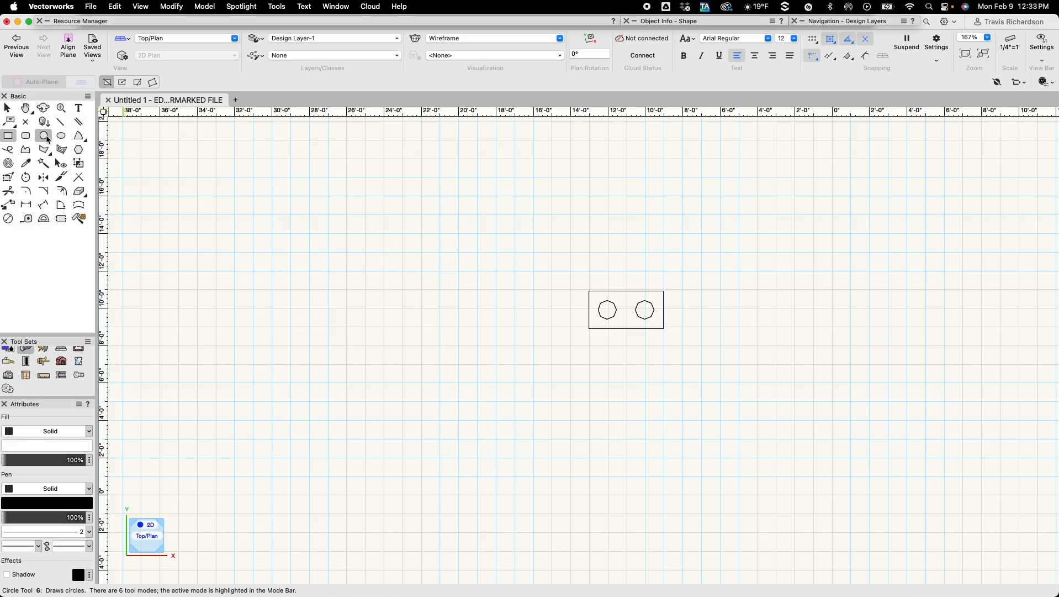
left_click(48, 139)
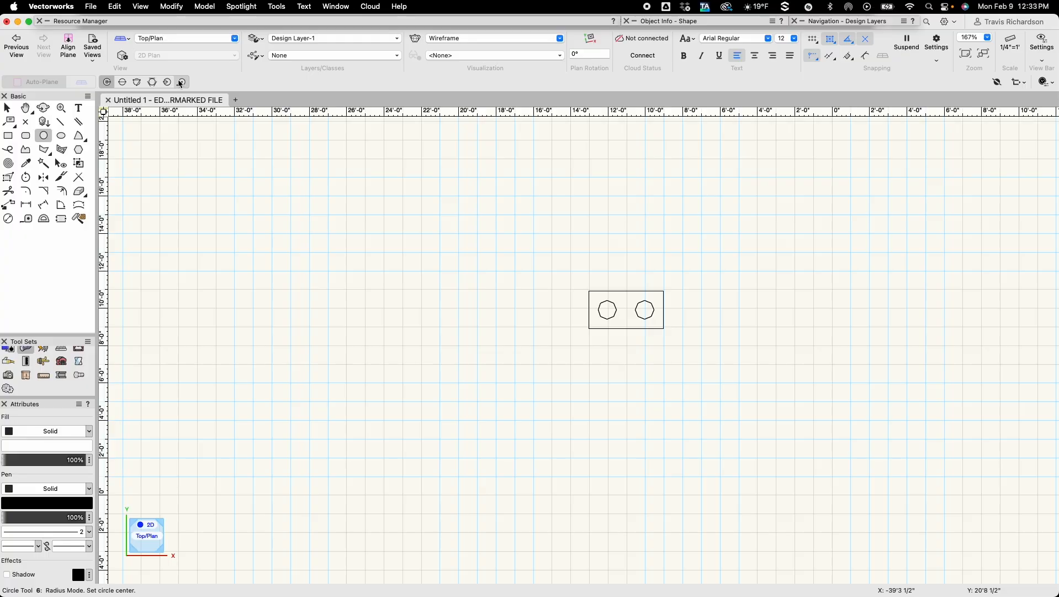
left_click(9, 110)
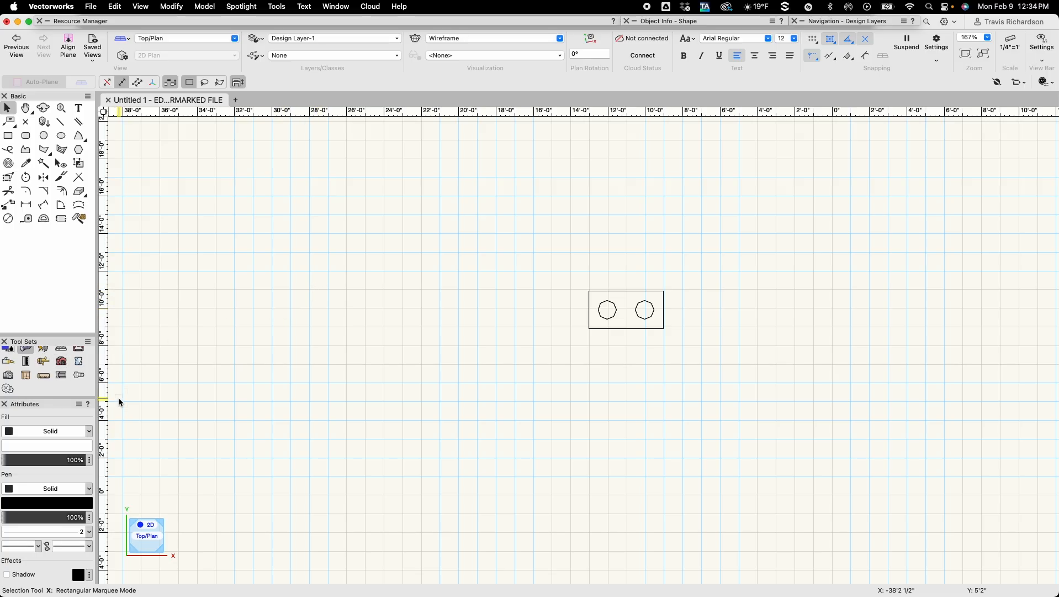
Step: Enlarge the Tool Sets palette and browse the video, truss and staging tool sets
left_click_drag(71, 336, 72, 281)
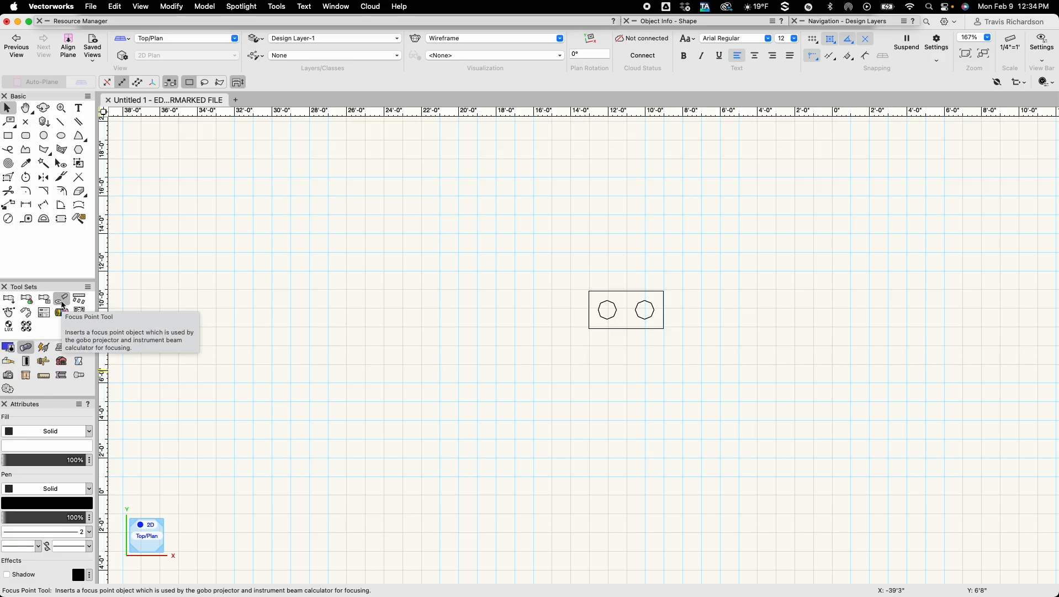
left_click(10, 349)
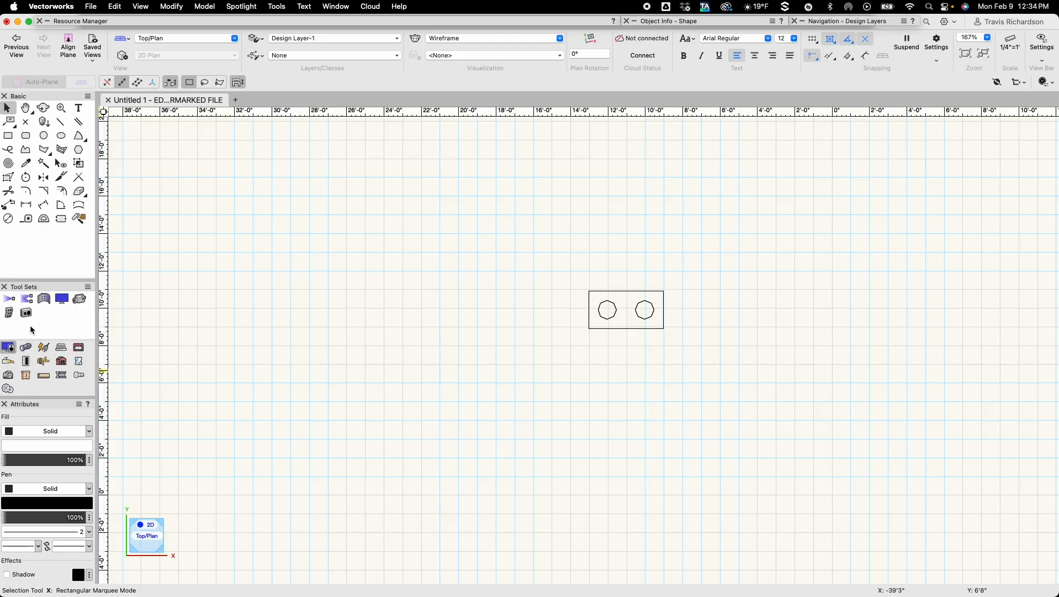
left_click(62, 347)
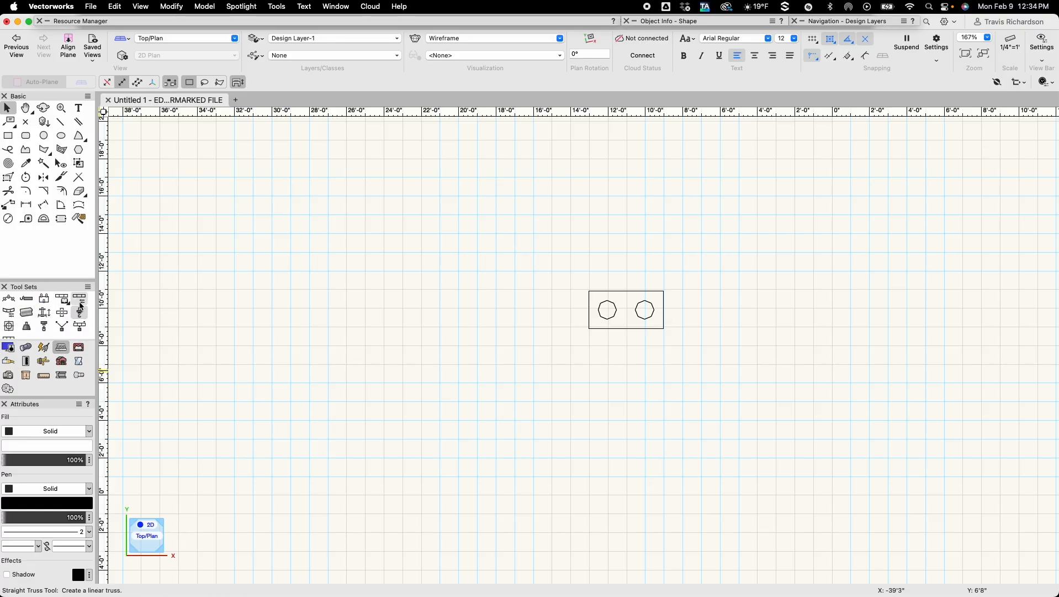
left_click(80, 349)
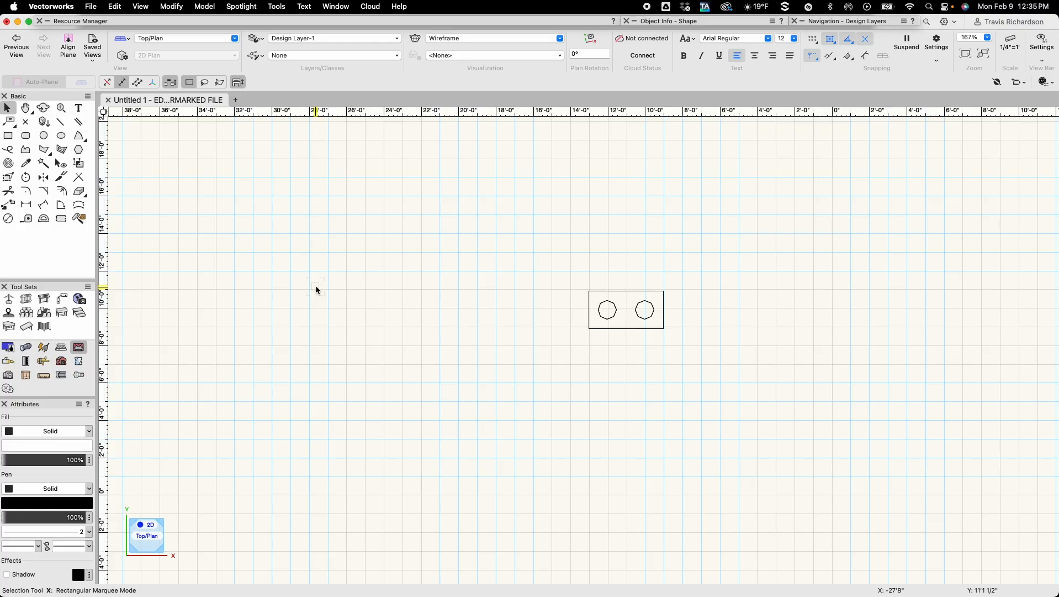
Step: Draw a square with sides of about 3'4" to the left of the brick with the corner-to-corner Rectangle tool
key("4")
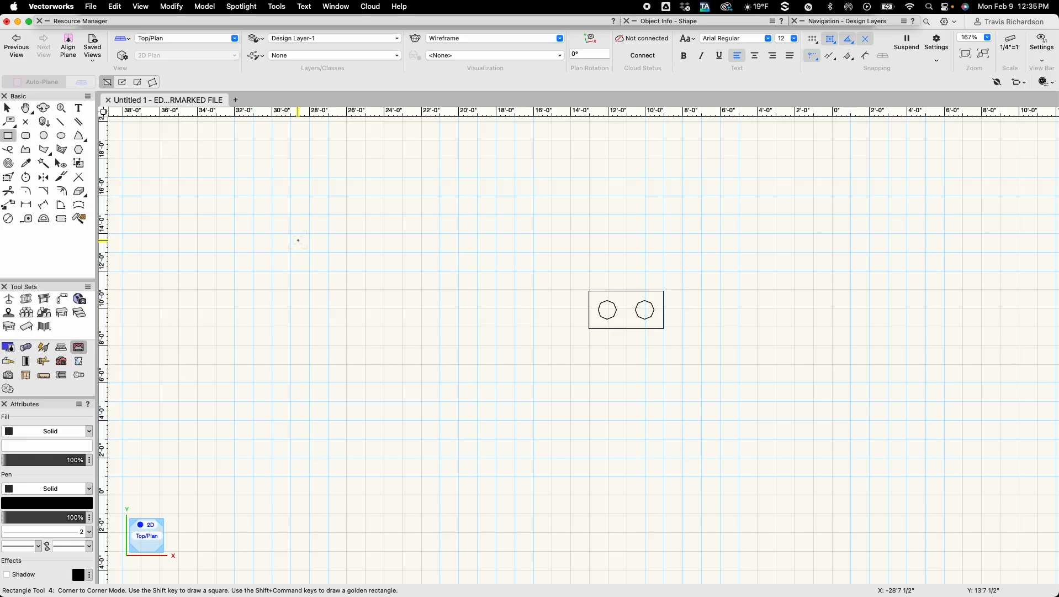
left_click(311, 234)
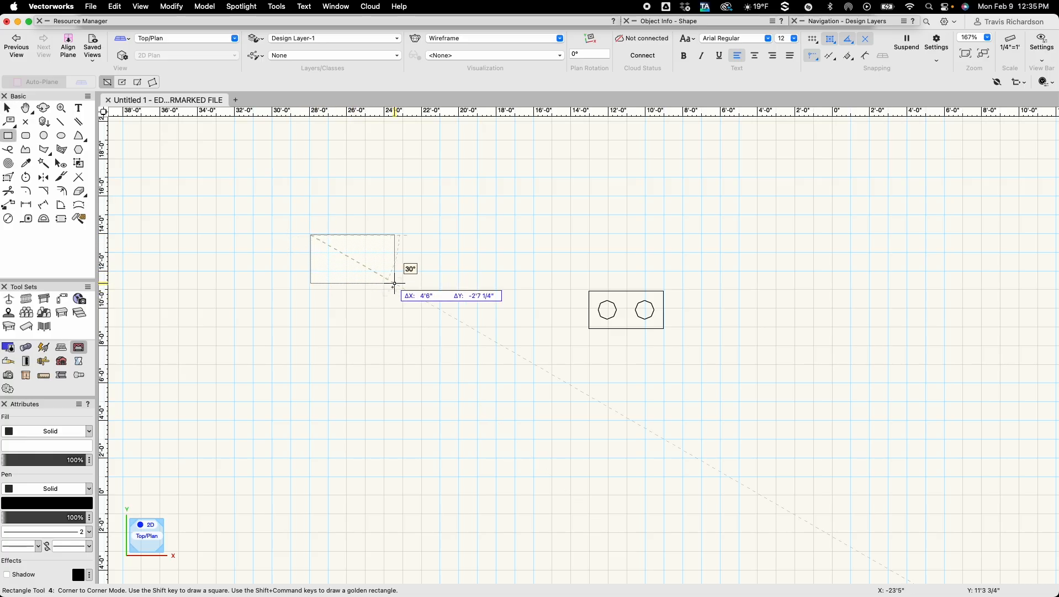
left_click(374, 297)
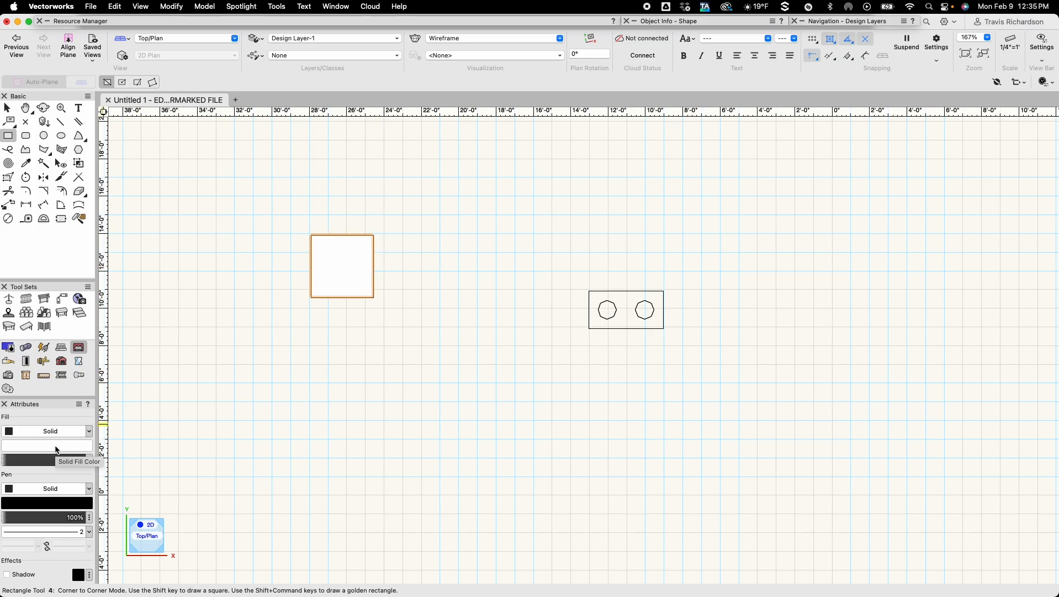
Step: Fill the new square with solid red from the Classic Vectorworks Colors palette
left_click(57, 446)
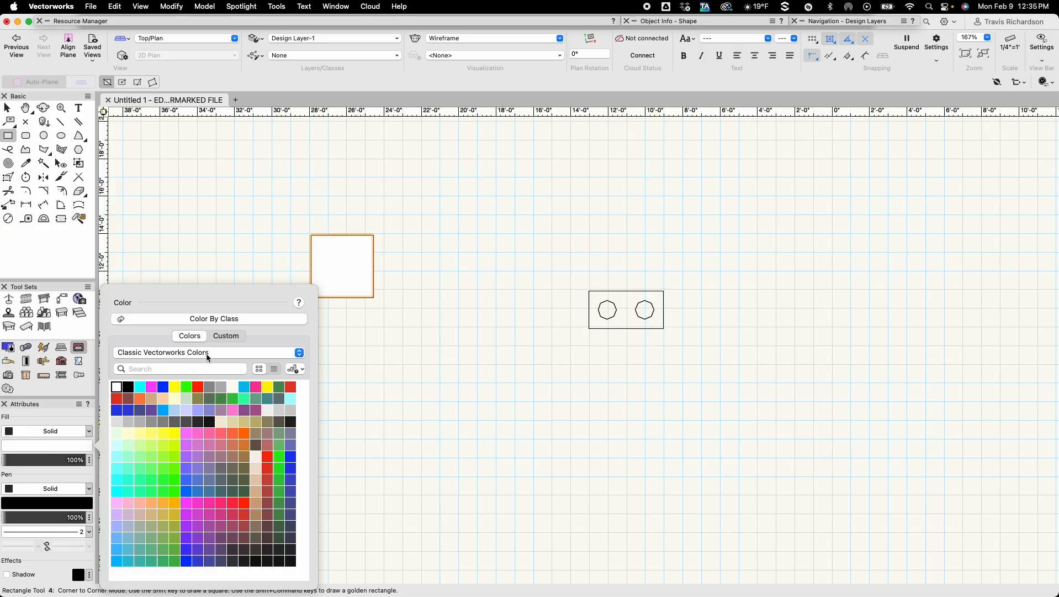
left_click(300, 354)
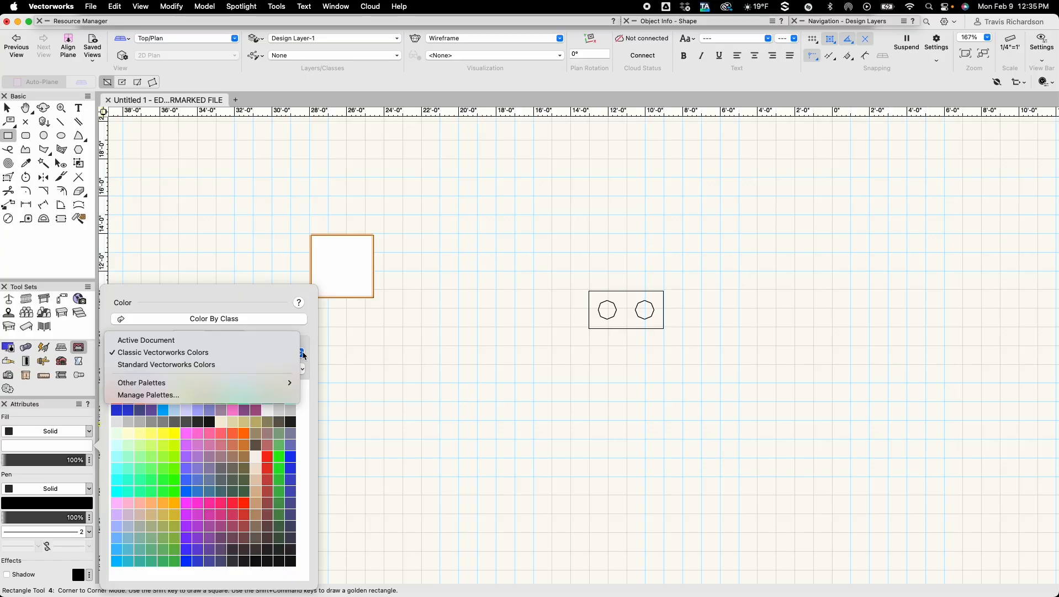
left_click(162, 353)
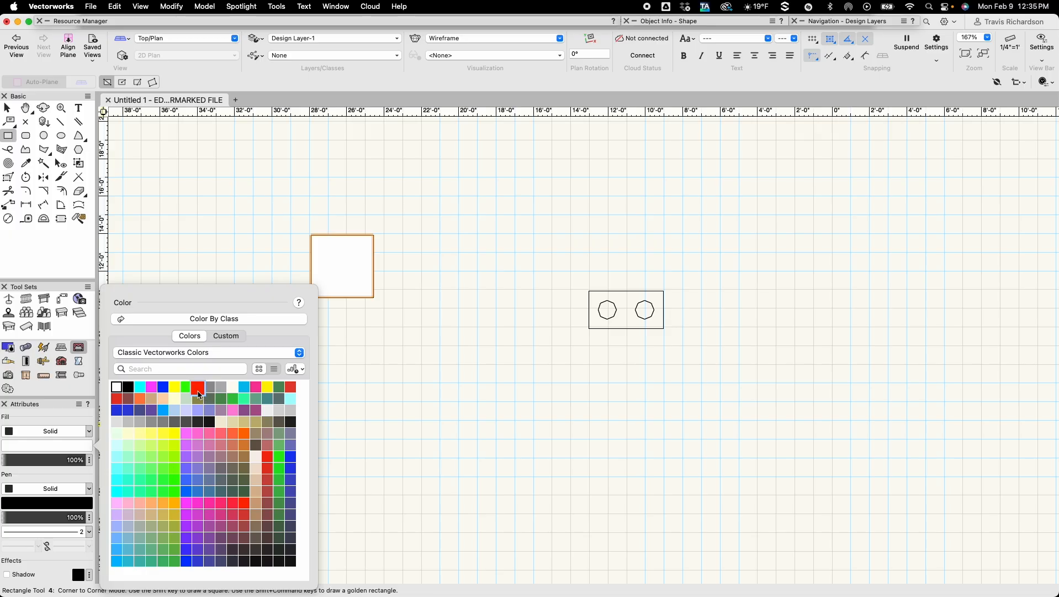
left_click(199, 394)
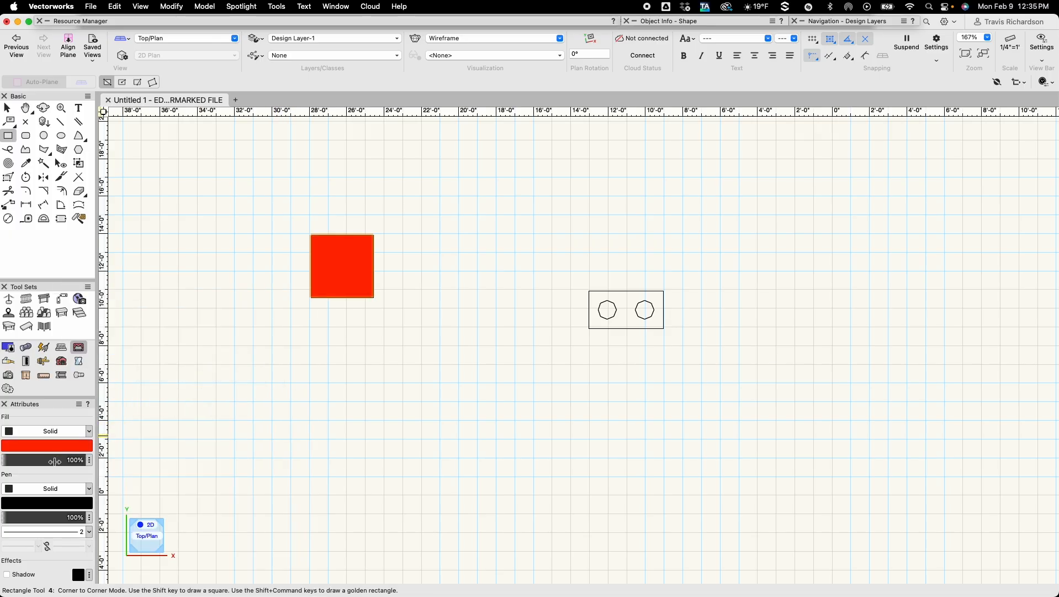
Step: Keep the square's pen style Solid and set its pen color to green
left_click(88, 489)
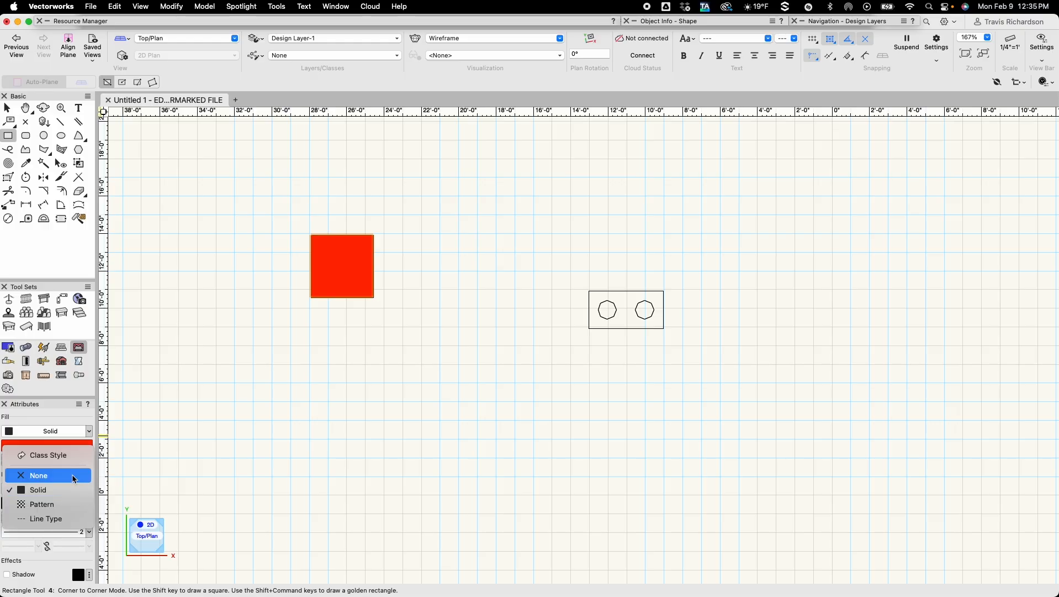
left_click(60, 490)
left_click(61, 507)
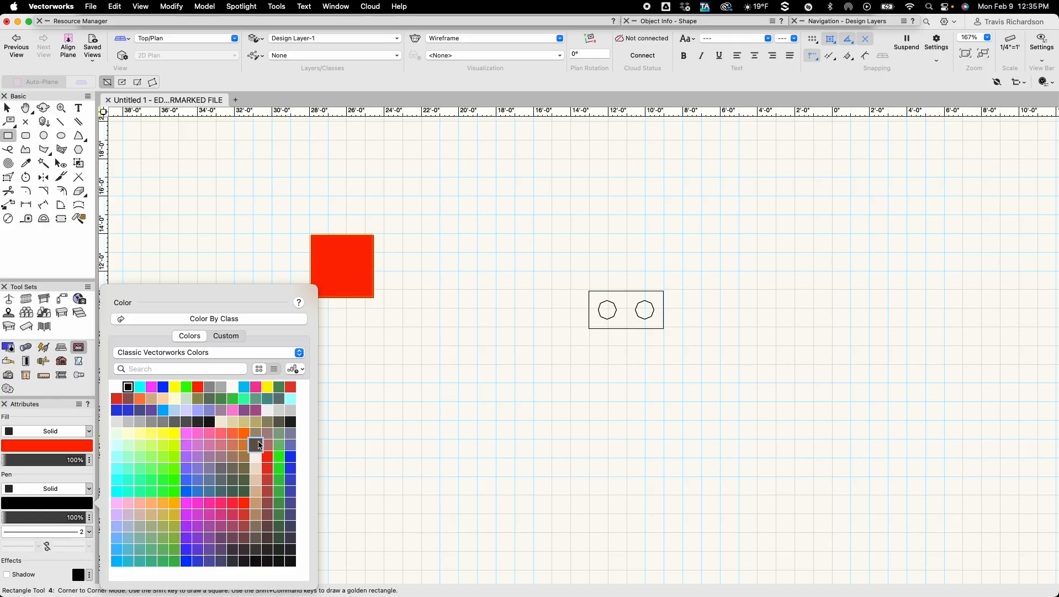
left_click(280, 386)
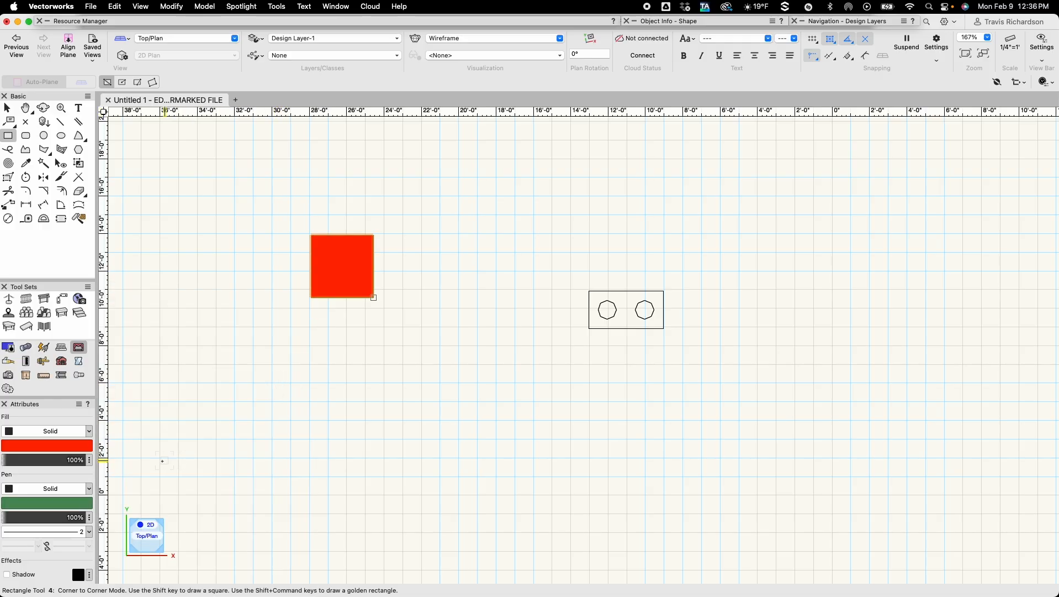
Step: Set the red square's pen thickness to 39, deselect it and inspect its green outline up close
left_click(90, 533)
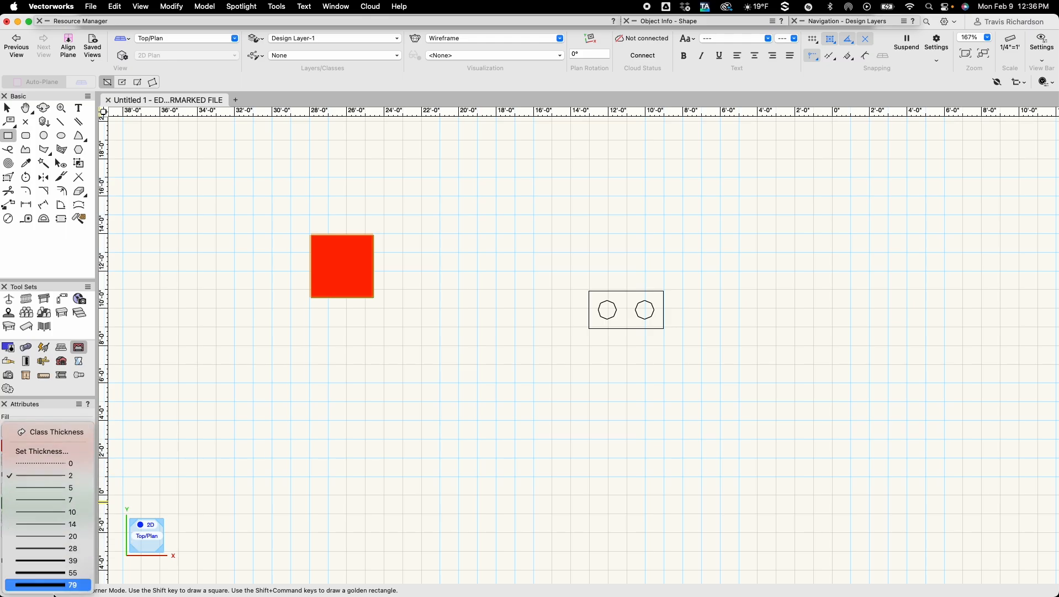
left_click(47, 562)
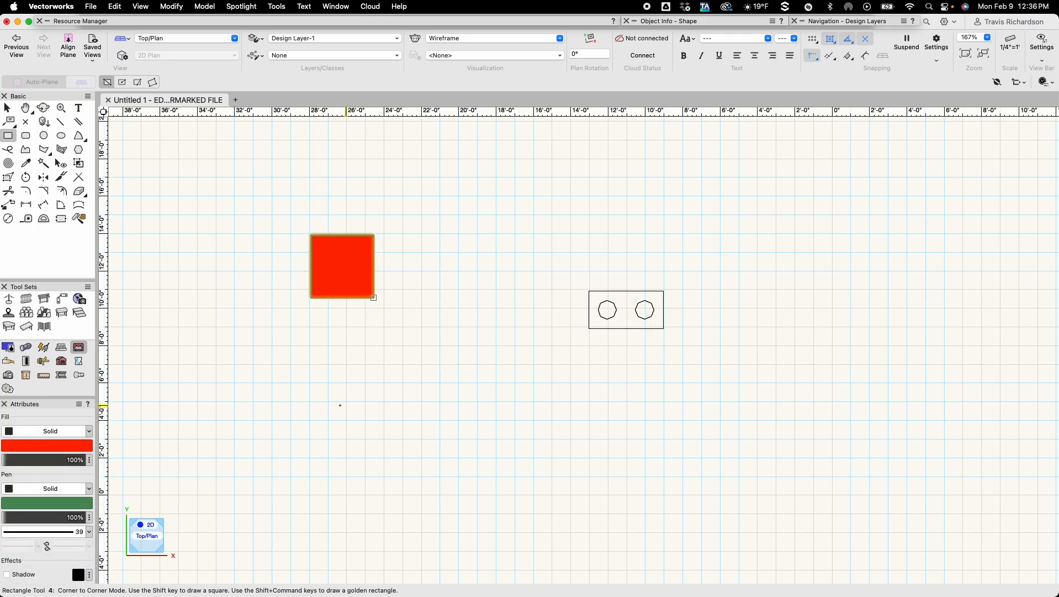
key("x")
left_click(346, 387)
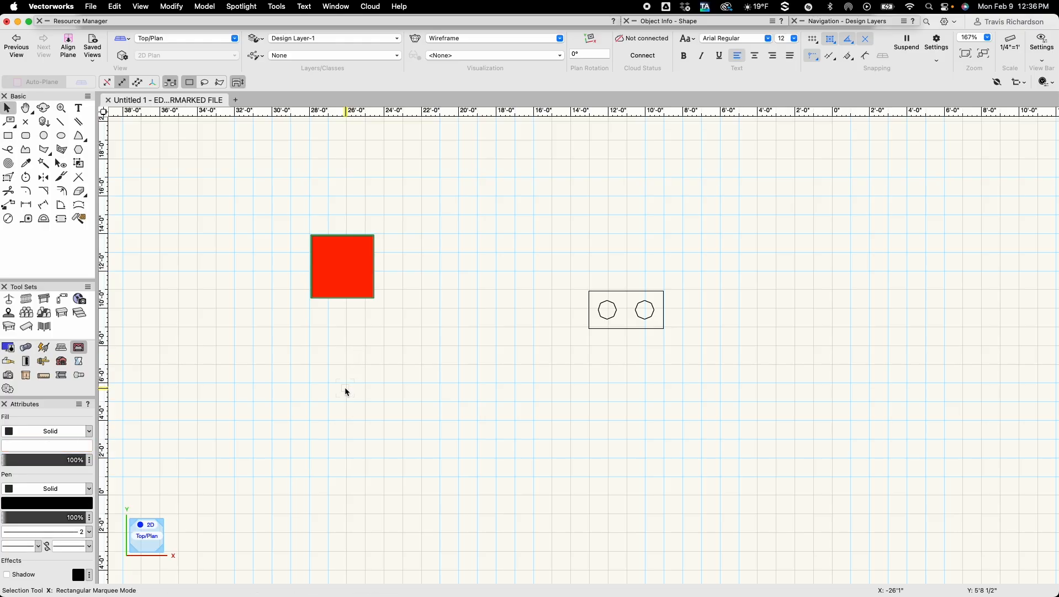
scroll(346, 281, "up", 5)
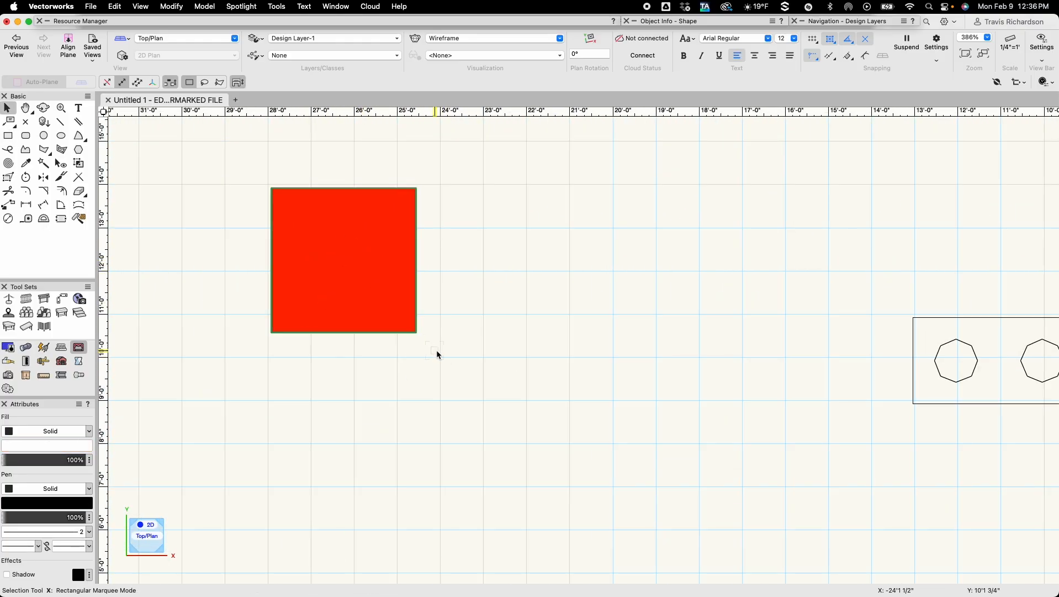
left_click(278, 202)
Step: Delete the red square to the left of the brick
scroll(471, 330, "down", 5)
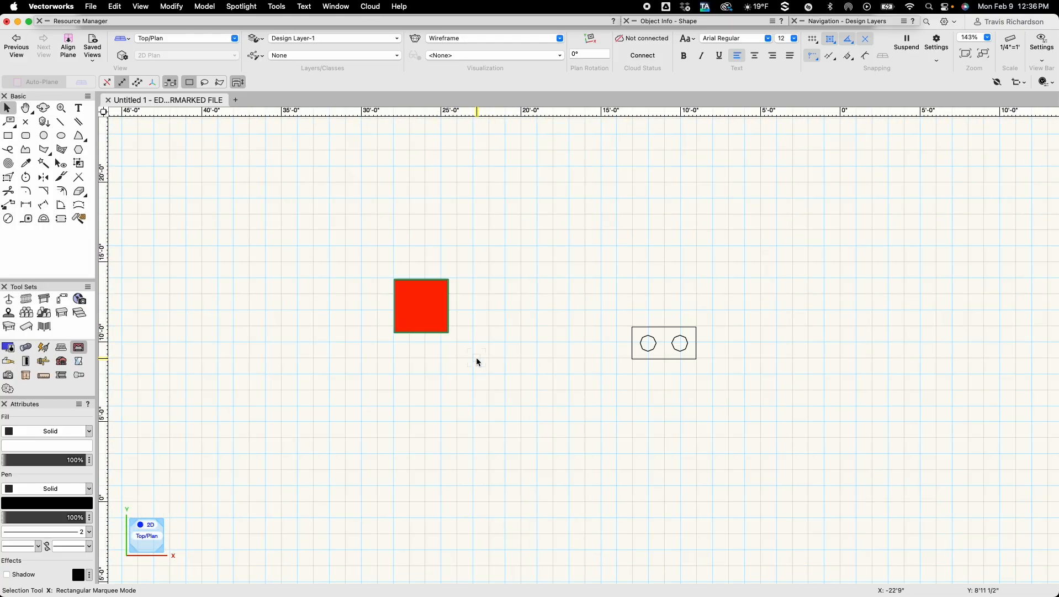
left_click_drag(480, 355, 350, 260)
key("BackSpace")
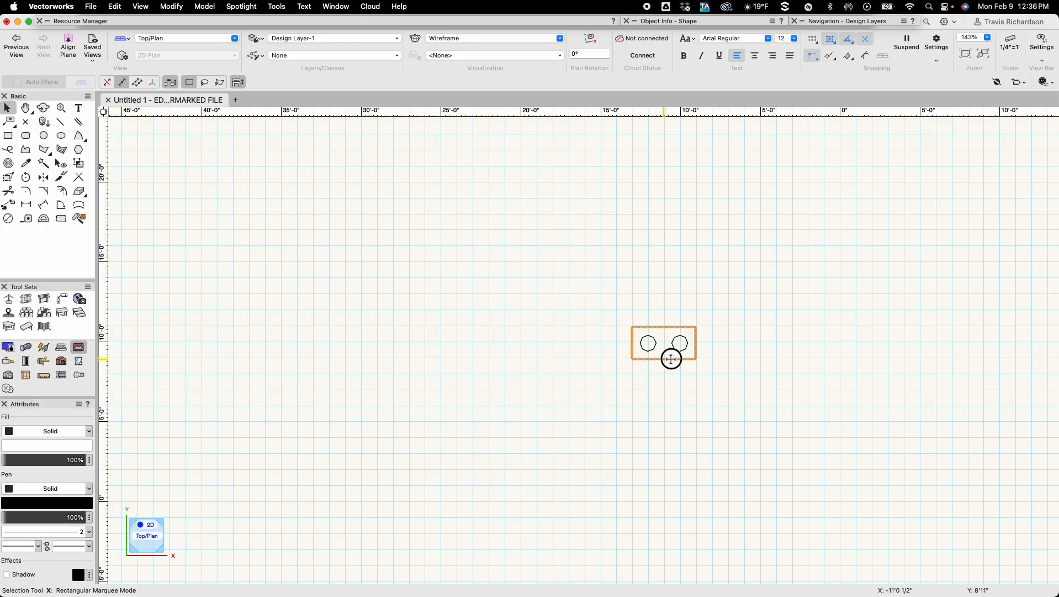
Step: Set the two-stud brick's solid fill color to red and deselect it
left_click(665, 359)
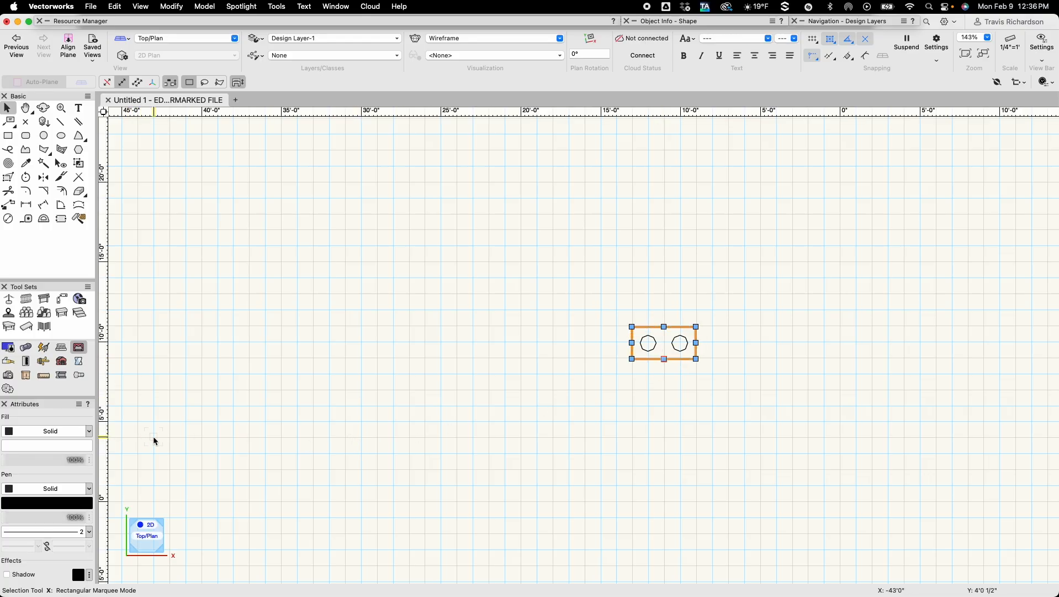
left_click(68, 446)
left_click(200, 388)
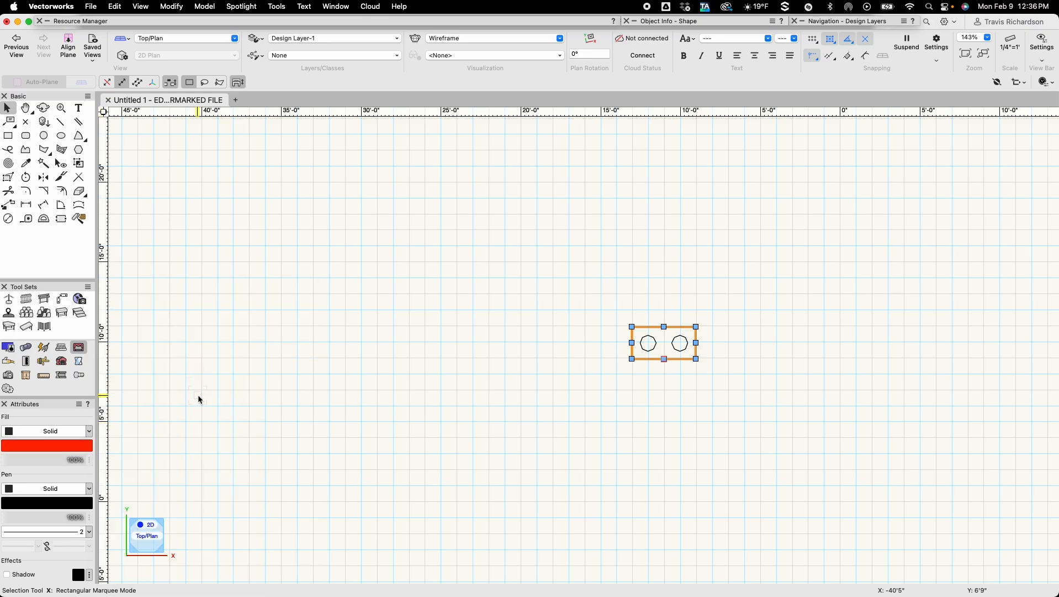
left_click(690, 459)
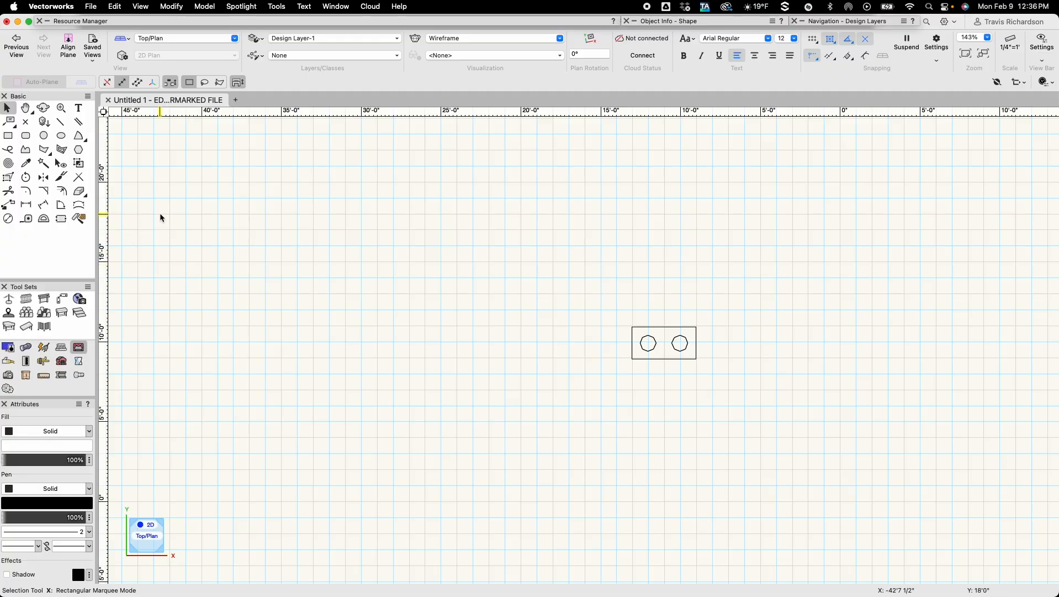
Step: Look at the brick in the Right Isometric view and return to Top/Plan
left_click(162, 38)
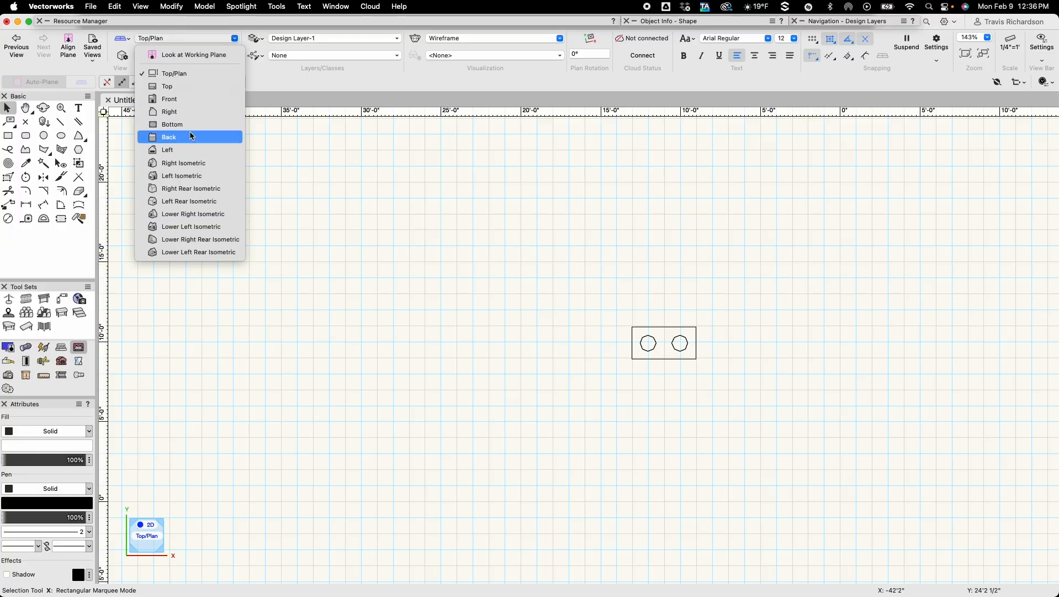
left_click(185, 164)
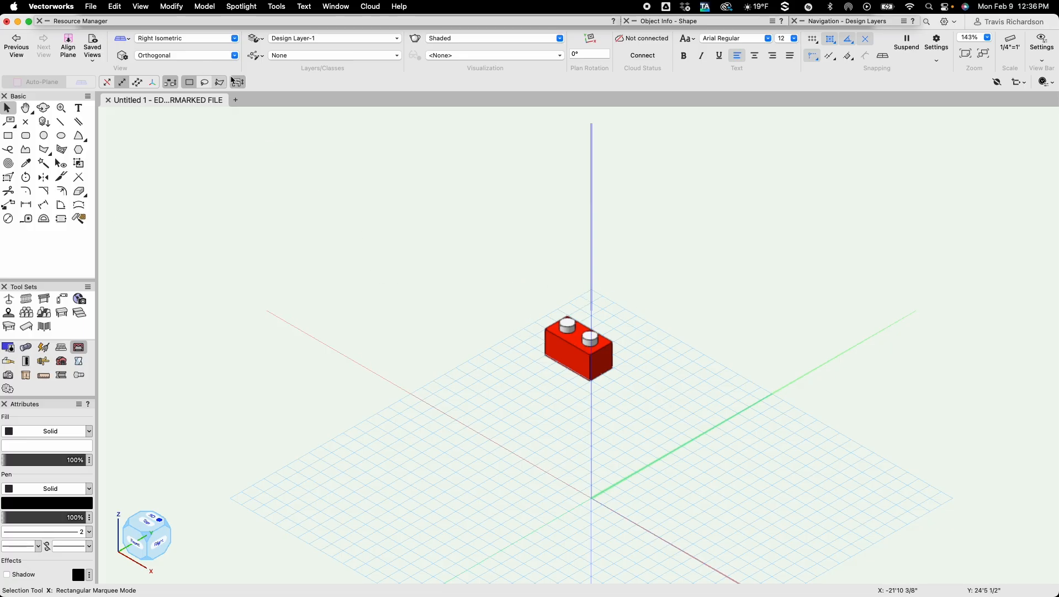
key("F5")
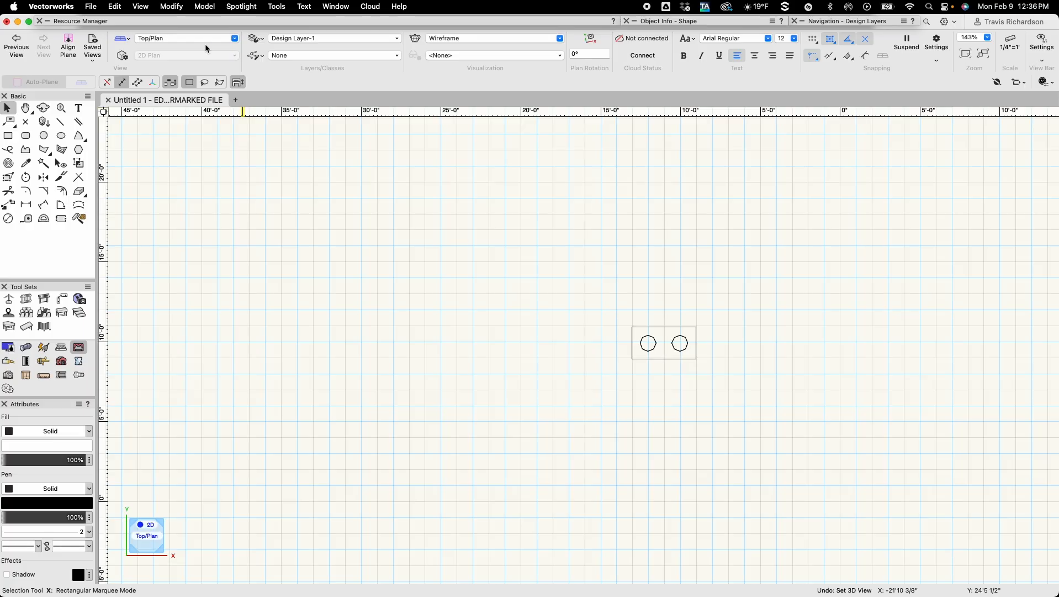
left_click(362, 351)
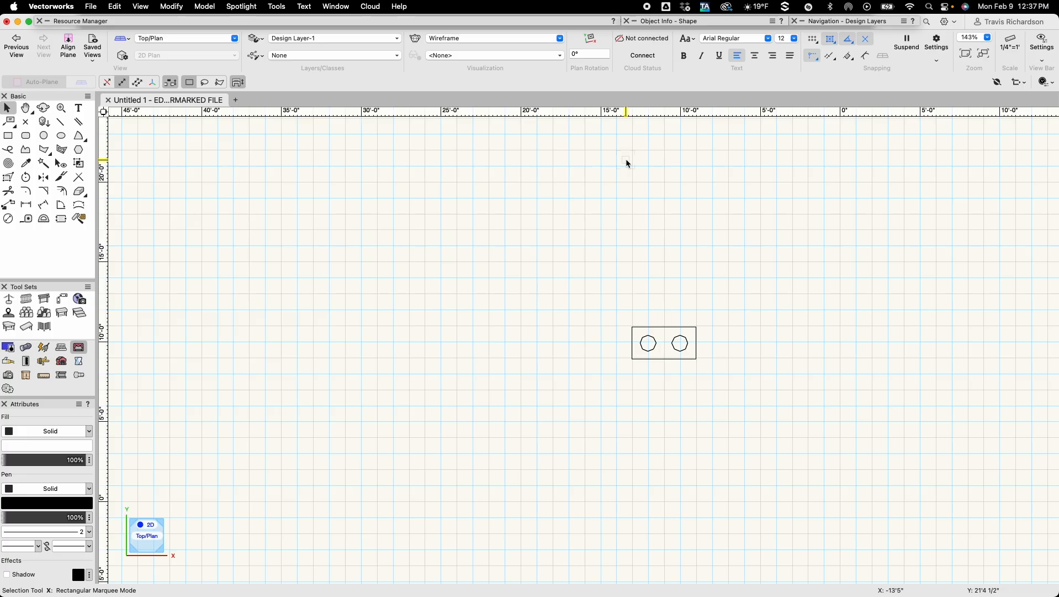
Step: Open the Resource Manager and expand Vectorworks Libraries down to the Instruments folder under Entertainment and Lighting
key("space")
left_click(170, 23)
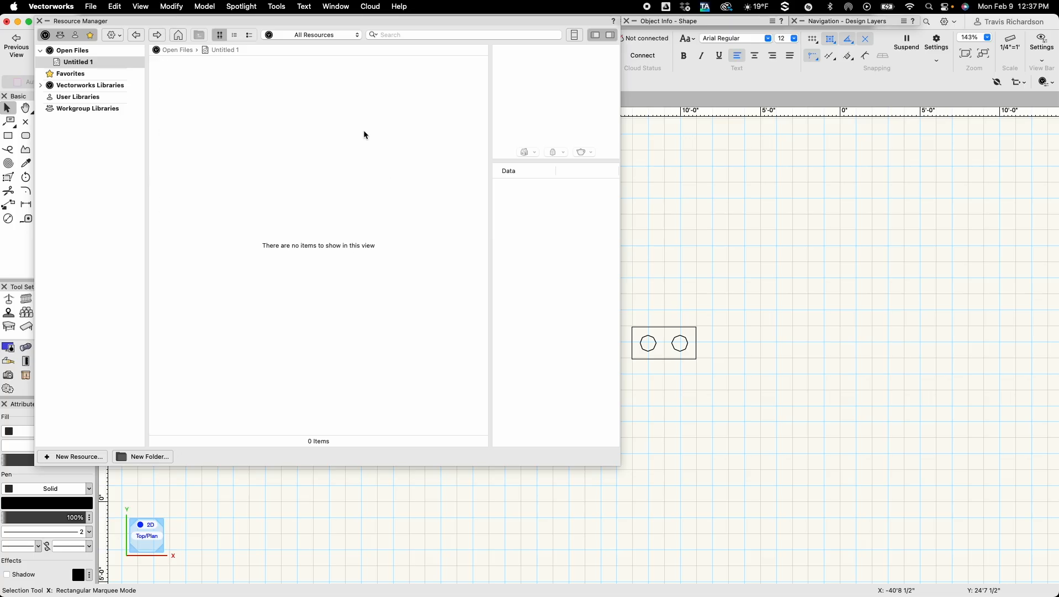
left_click(41, 86)
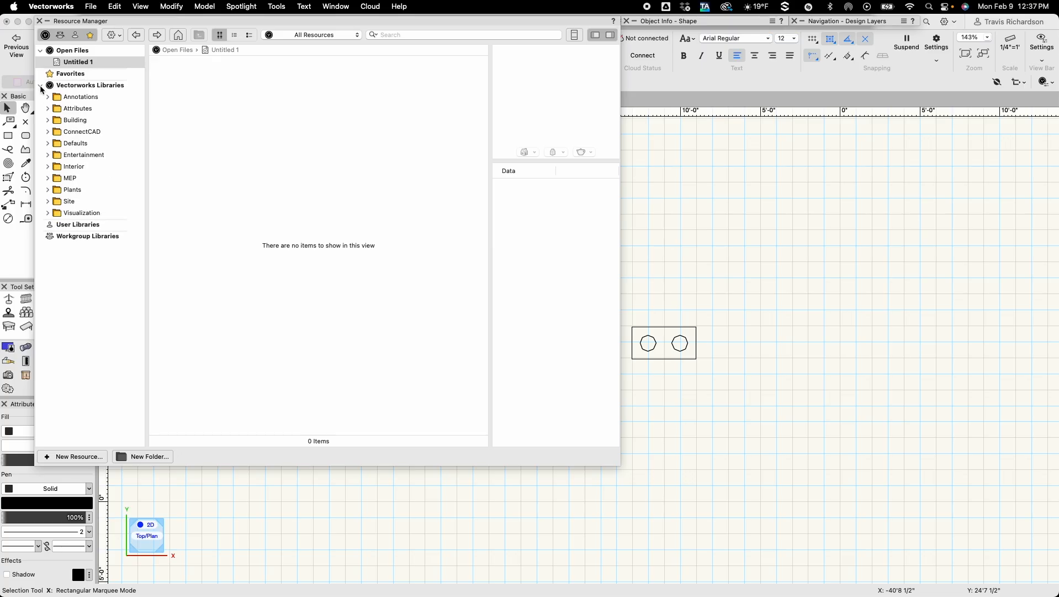
left_click(48, 155)
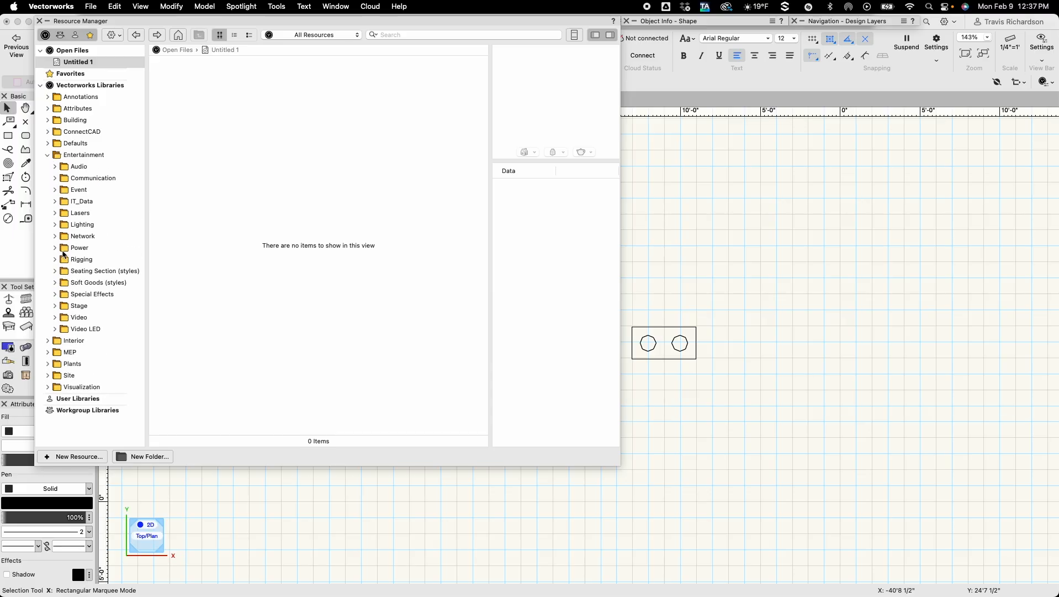
left_click(55, 225)
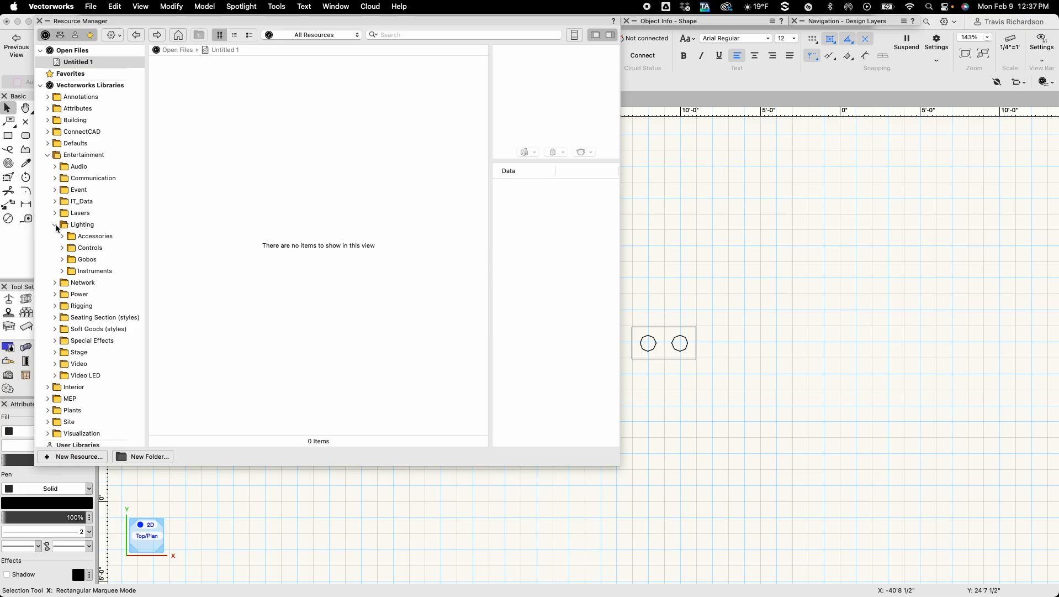
left_click(62, 271)
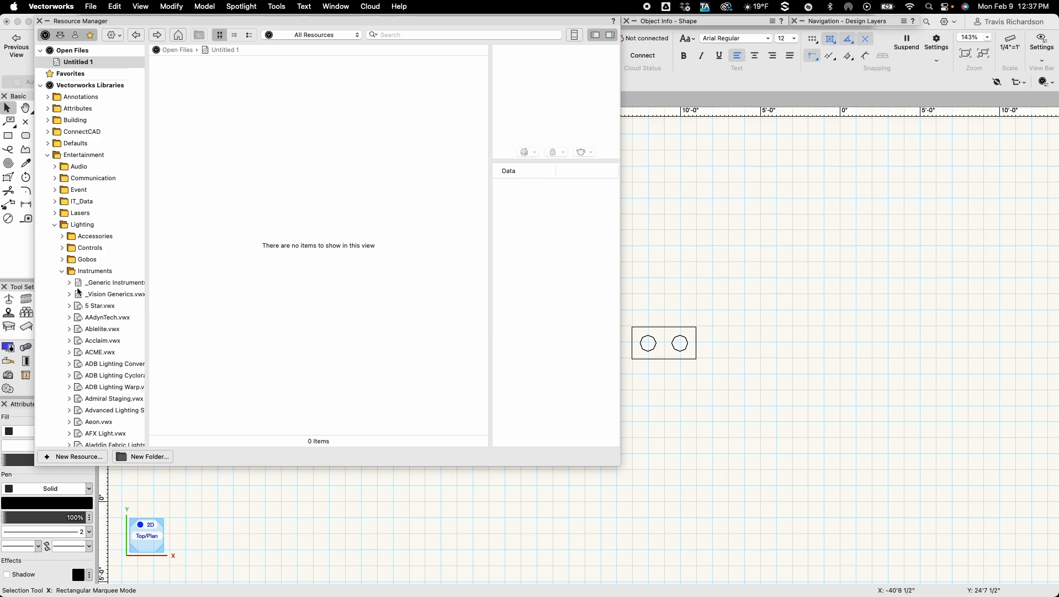
Step: Browse the manufacturer files of lighting instruments and collapse the Entertainment folder
scroll(95, 312, "down", 10)
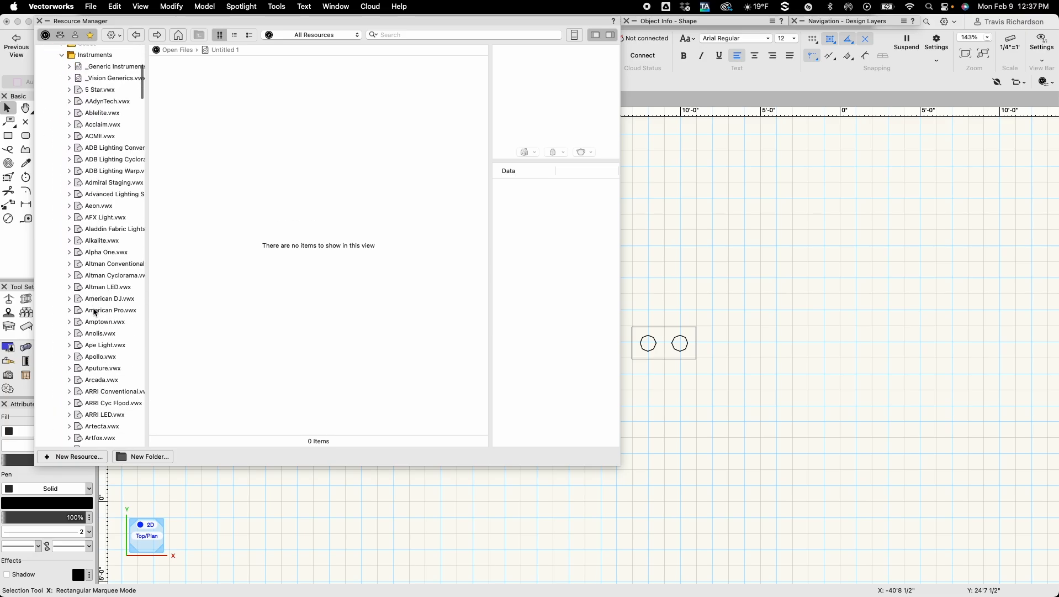
scroll(95, 312, "down", 15)
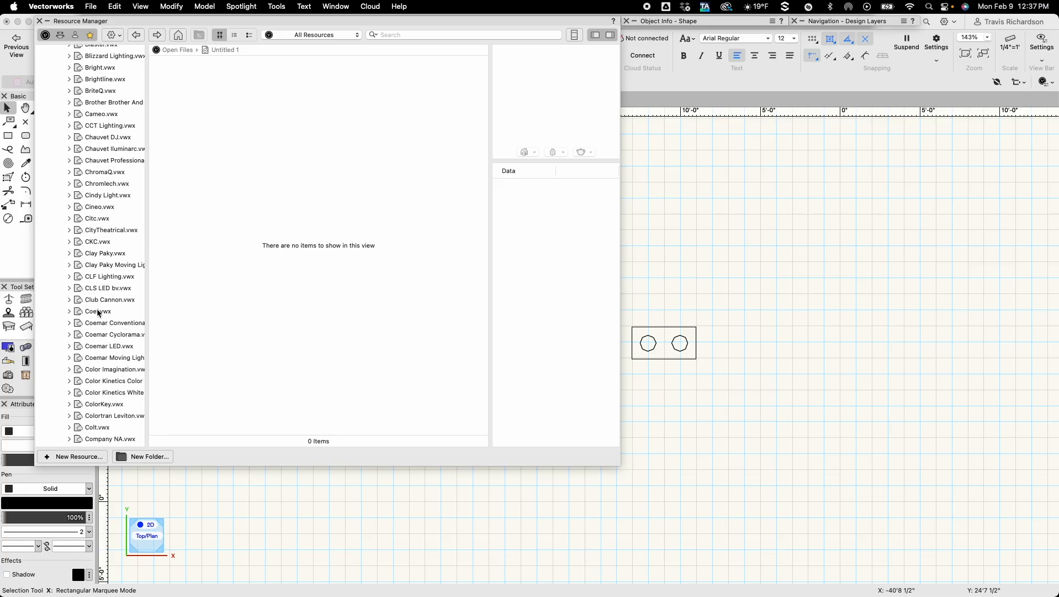
scroll(99, 313, "down", 1)
scroll(99, 314, "down", 4)
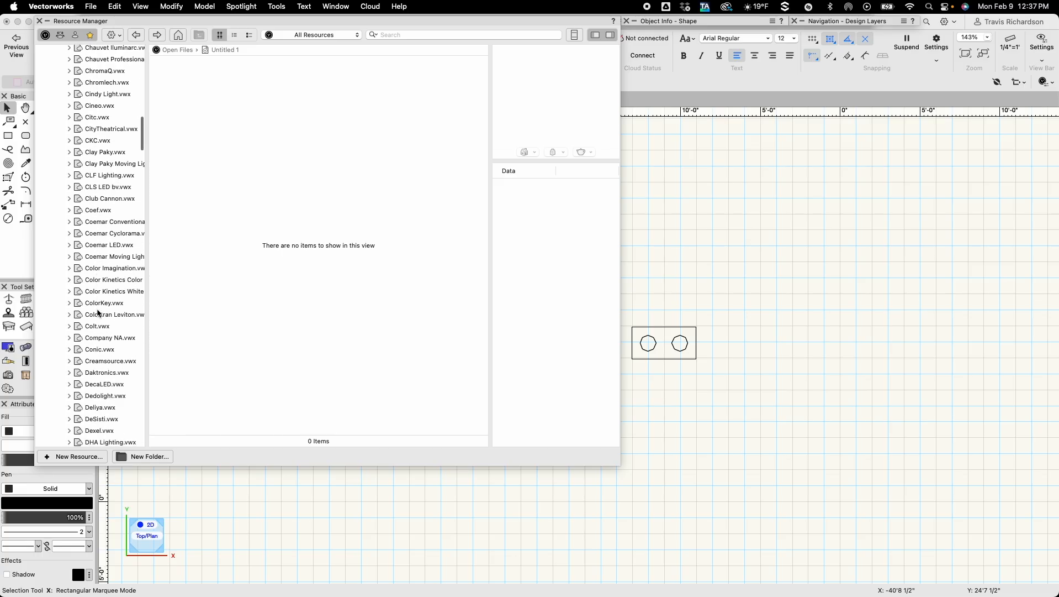
scroll(99, 314, "down", 10)
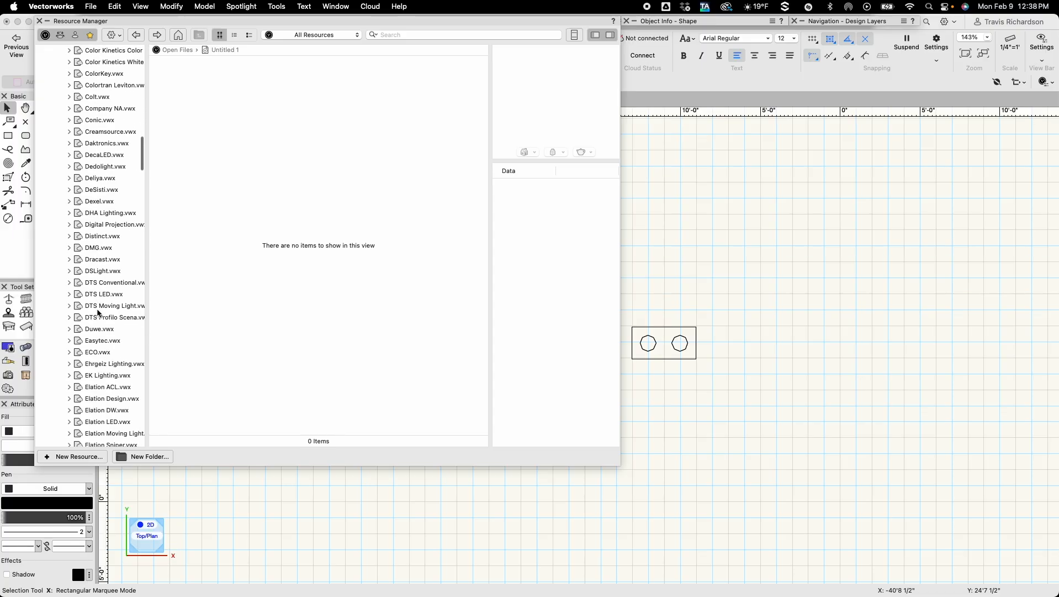
scroll(98, 313, "down", 18)
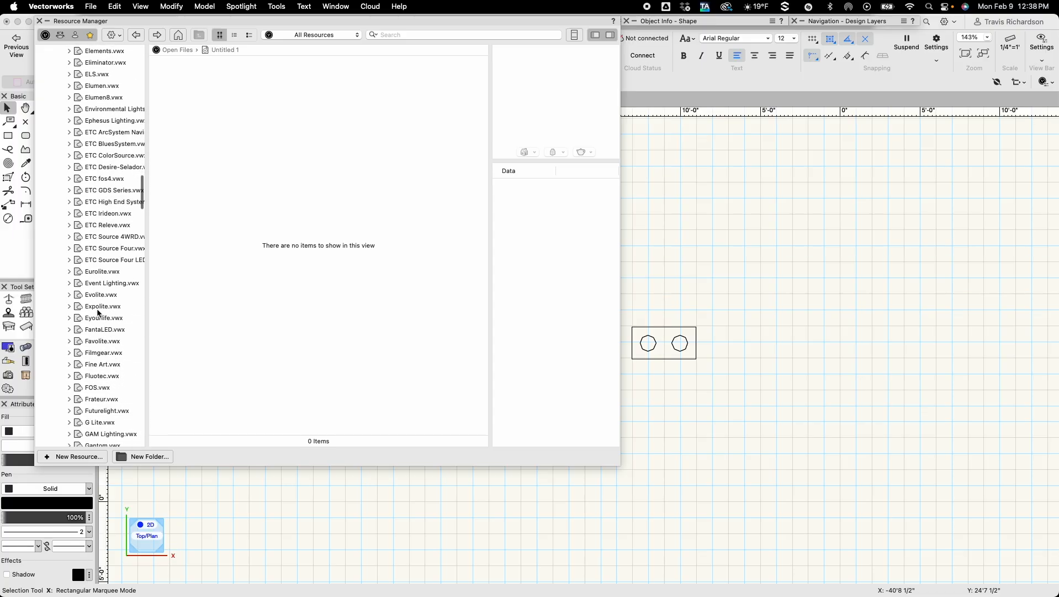
scroll(98, 313, "up", 20)
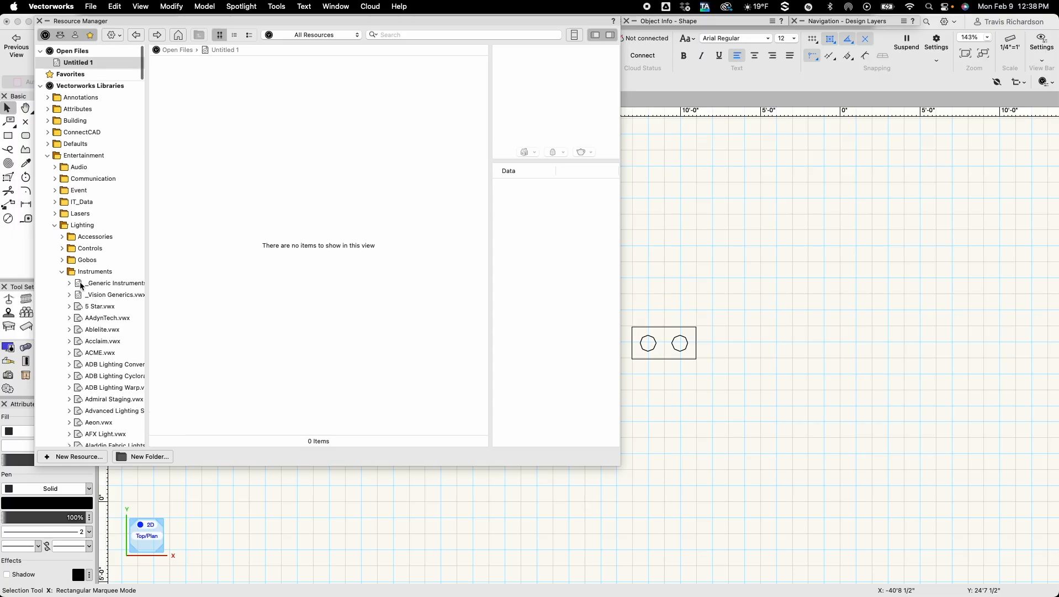
left_click(62, 271)
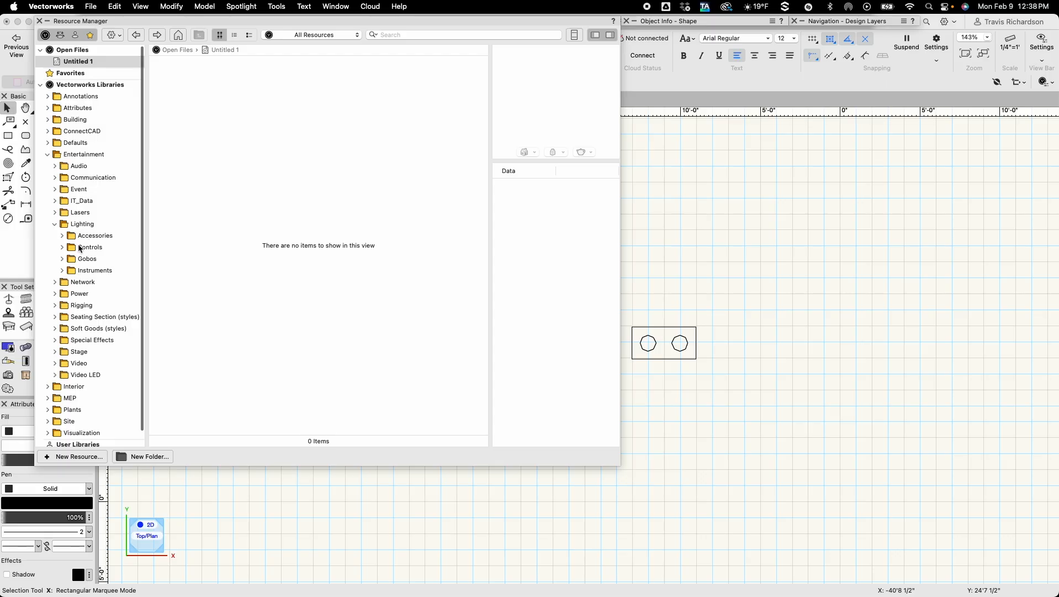
left_click(55, 224)
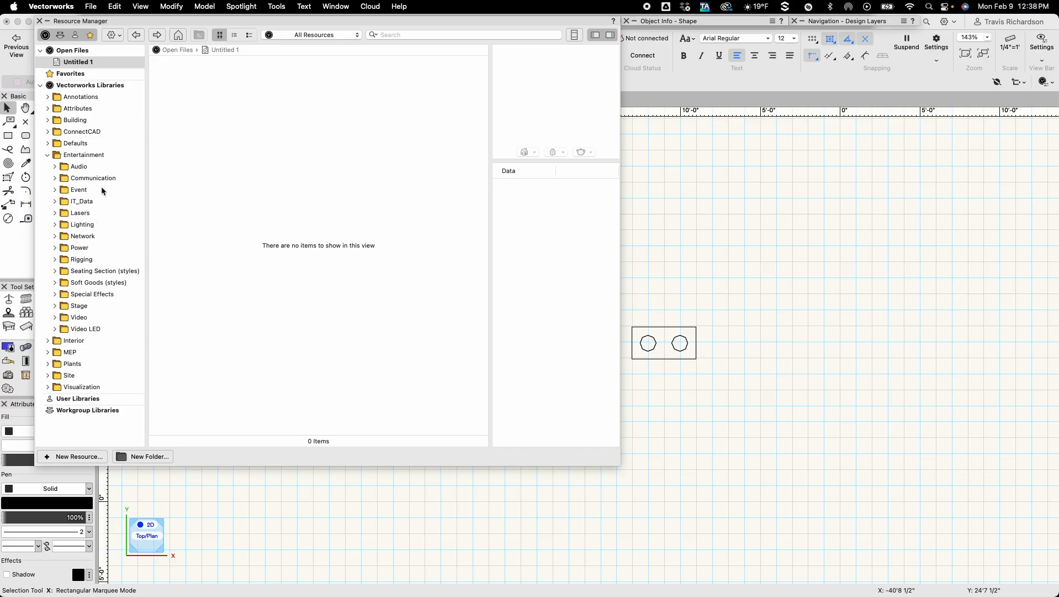
left_click(48, 155)
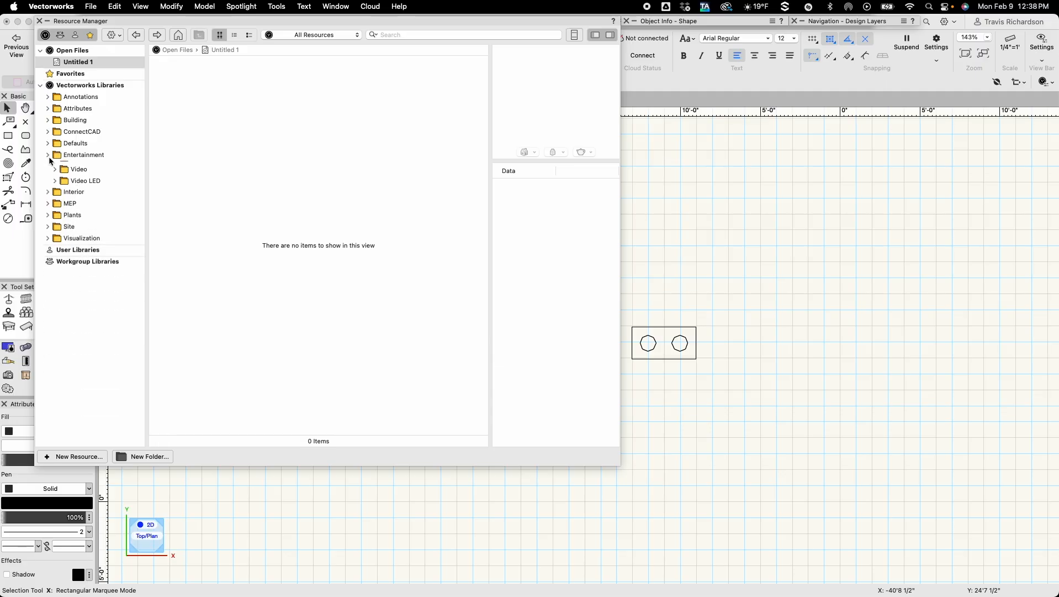
Step: Browse the gradient resources of Gradients.vwx in the Attributes library and collapse the Gradients folder
left_click(49, 110)
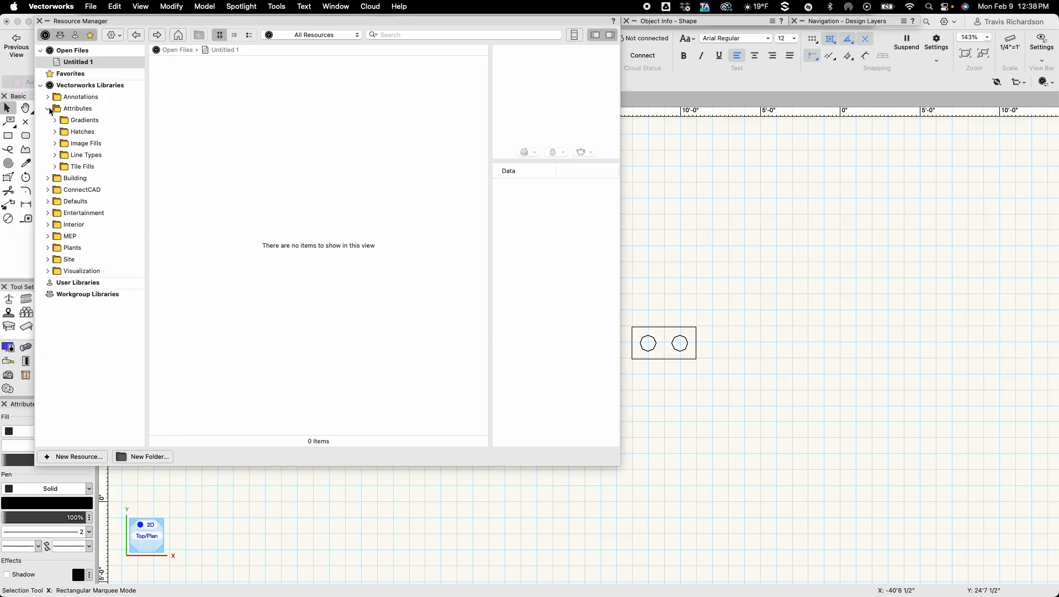
left_click(54, 120)
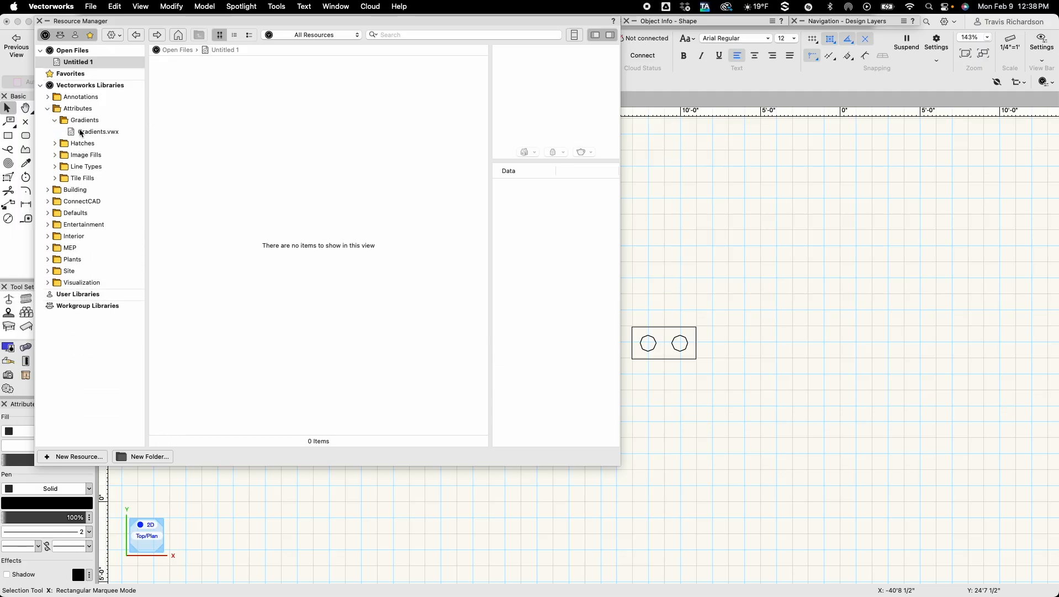
left_click(81, 132)
scroll(297, 301, "down", 5)
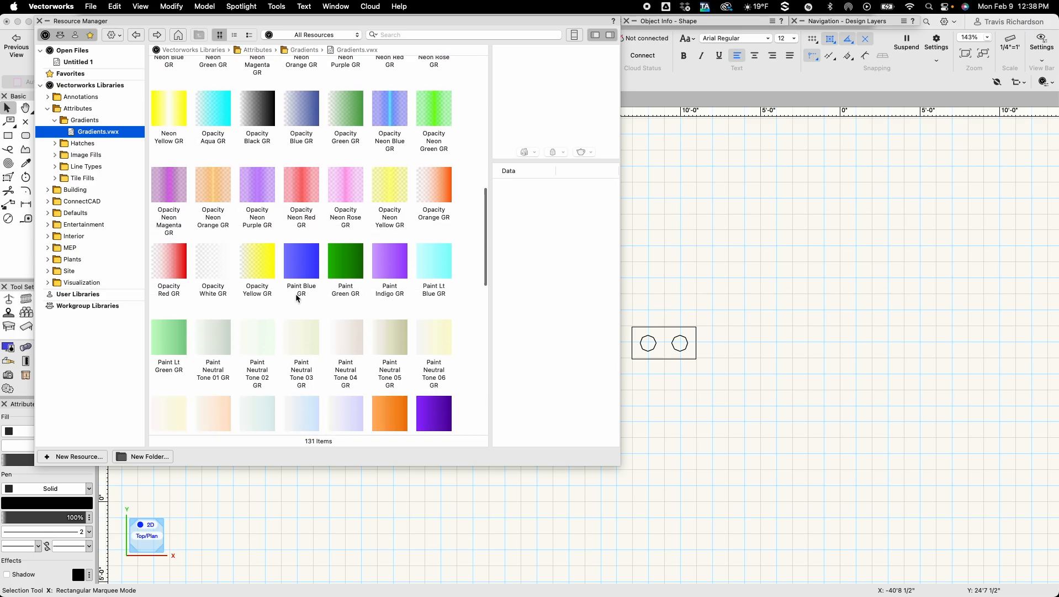
scroll(297, 298, "down", 10)
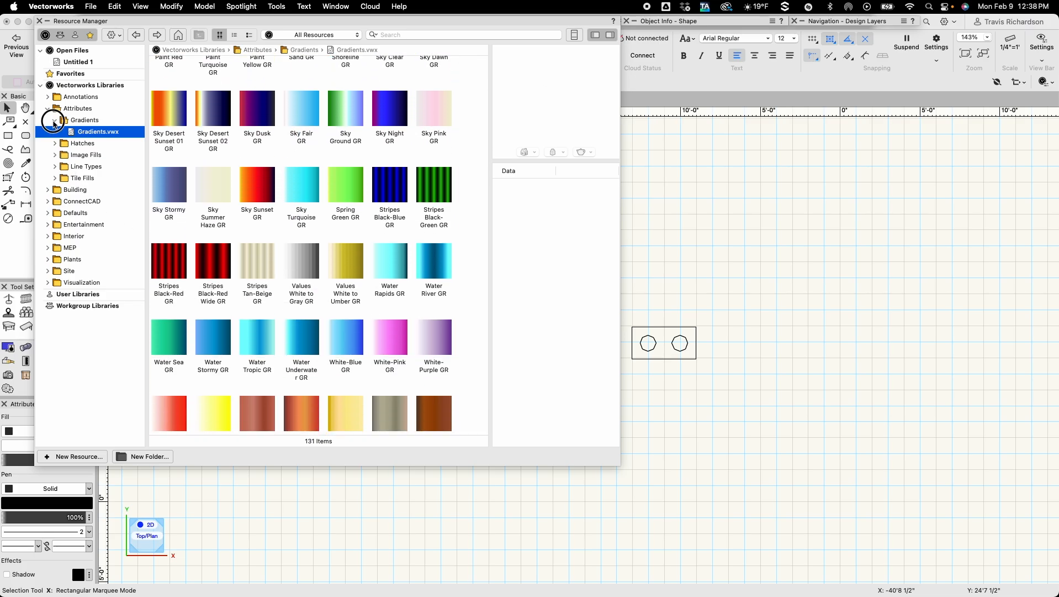
left_click(54, 121)
Step: View the ANSI.vwx hatches in the Hatches folder and collapse the Vectorworks Libraries
left_click(54, 132)
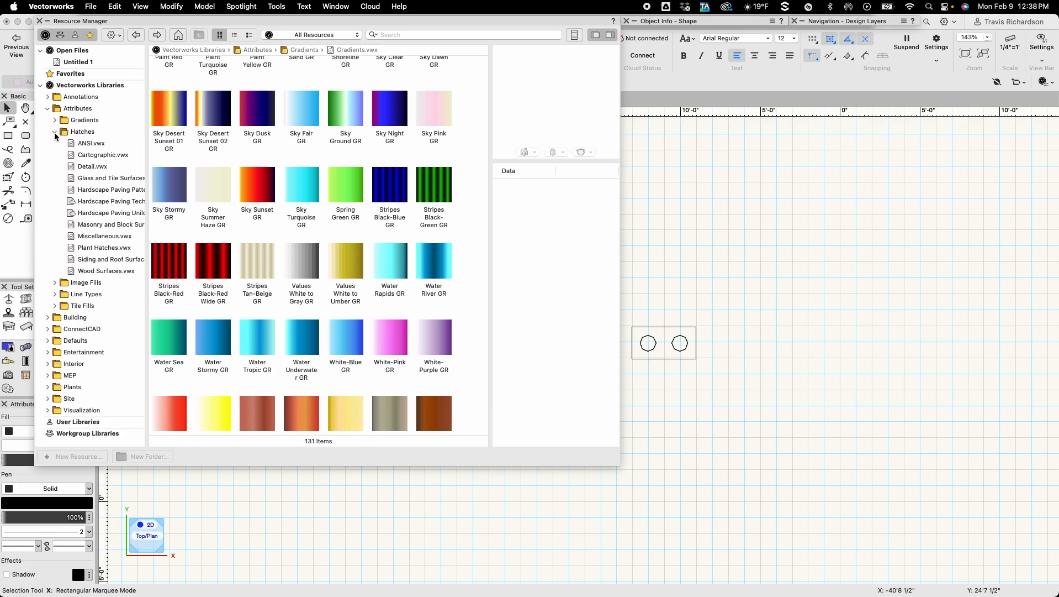
left_click(86, 143)
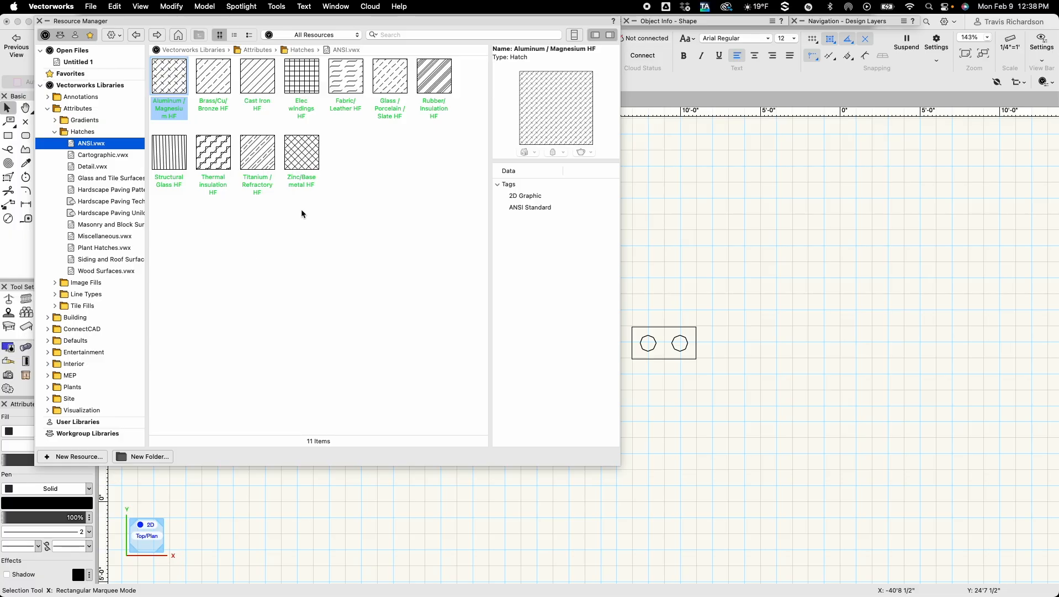
left_click(54, 132)
left_click(47, 109)
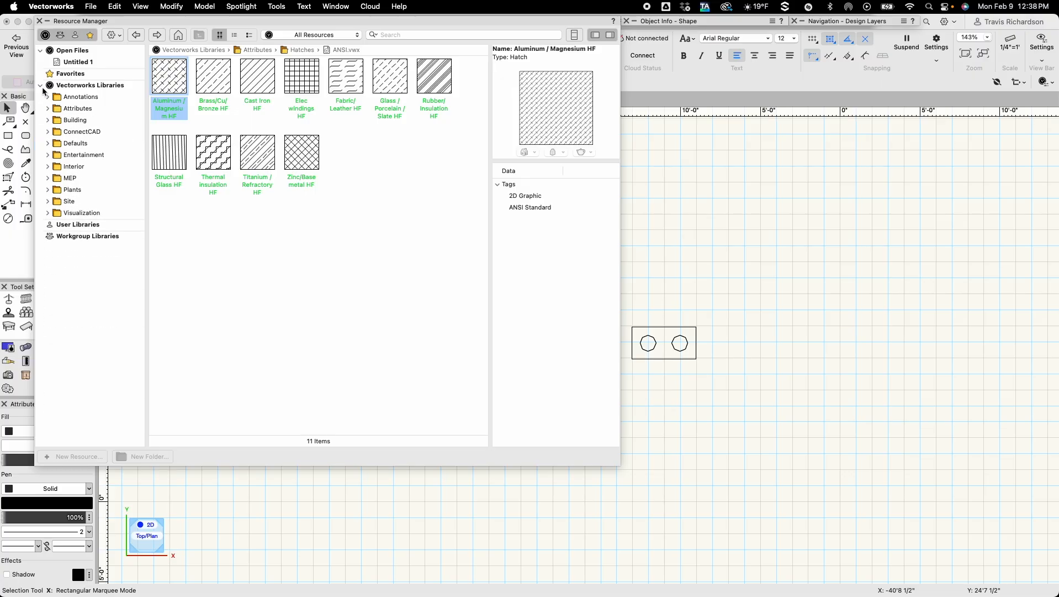
left_click(41, 86)
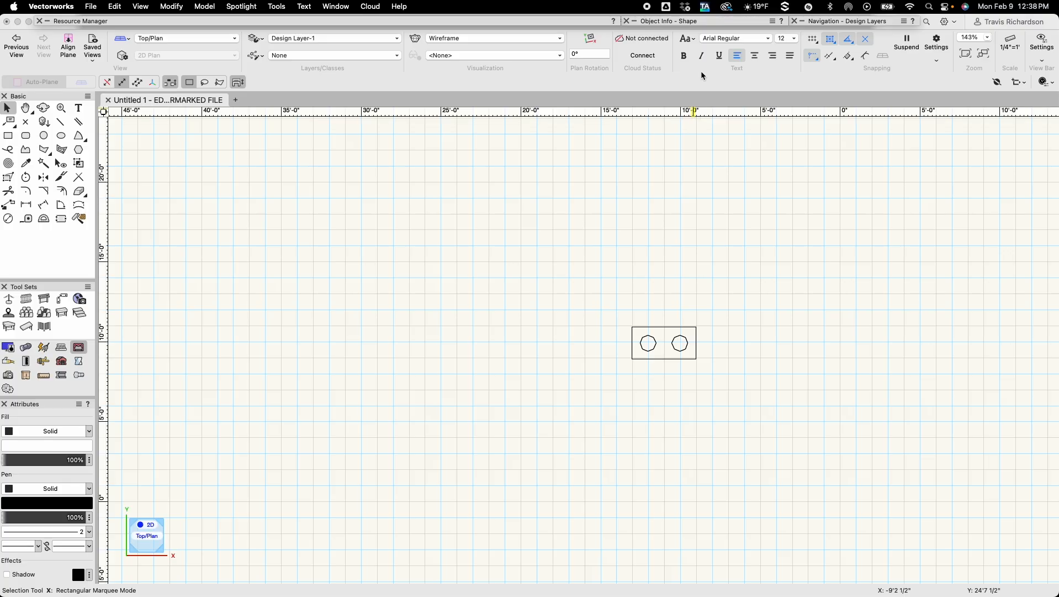
Step: Select the rectangular extrude and examine its dimensions, extrusion height and bottom elevation in Object Info
mouse_move(716, 25)
left_click(696, 360)
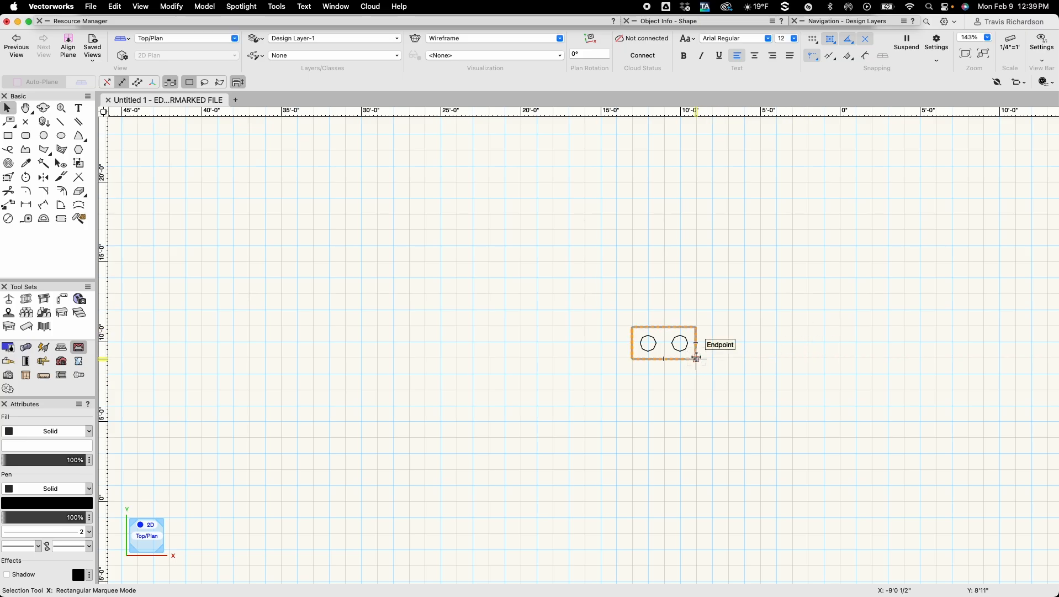
left_click(696, 357)
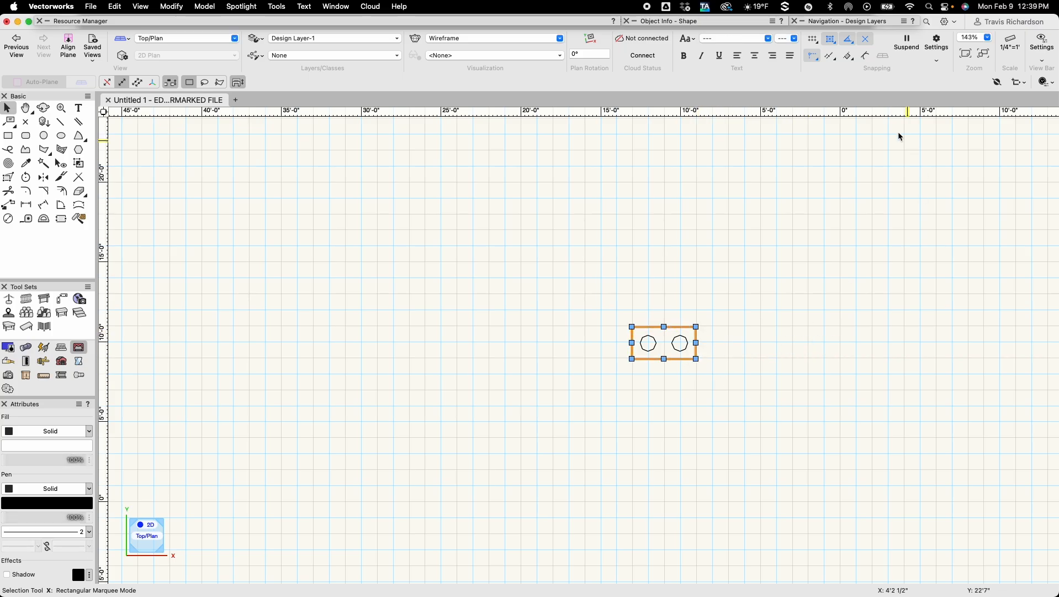
left_click(707, 20)
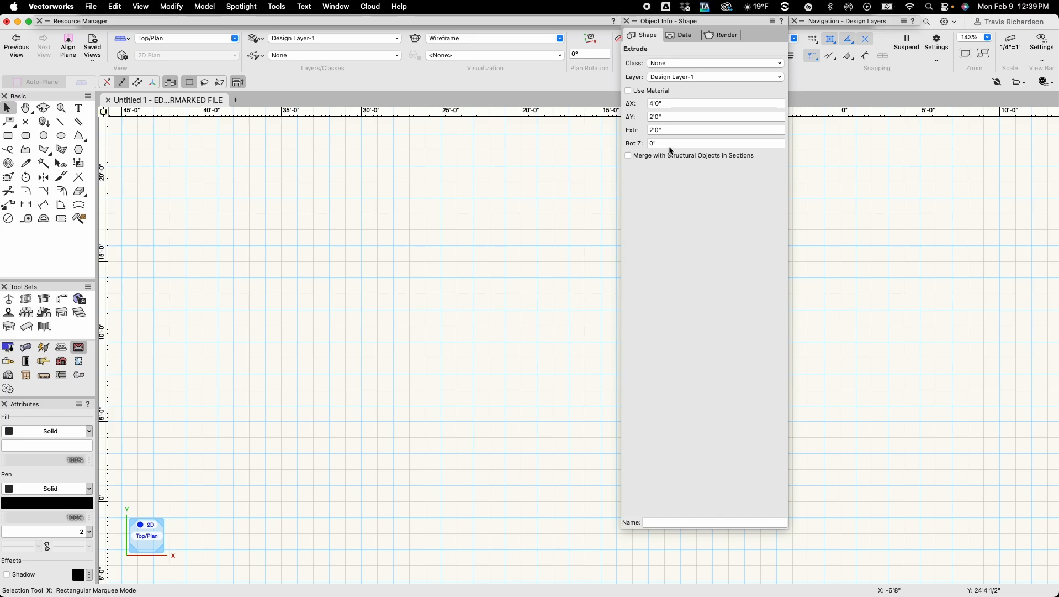
left_click(504, 178)
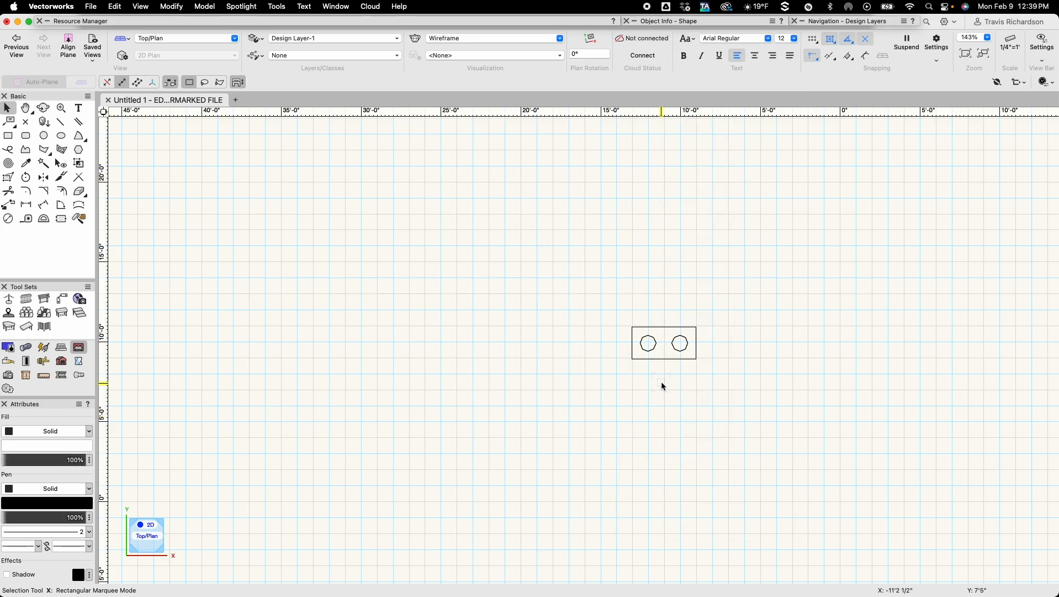
Step: Select the left circular extrude inside the box and examine its size, radius and bottom elevation in Object Info
left_click_drag(662, 381, 633, 311)
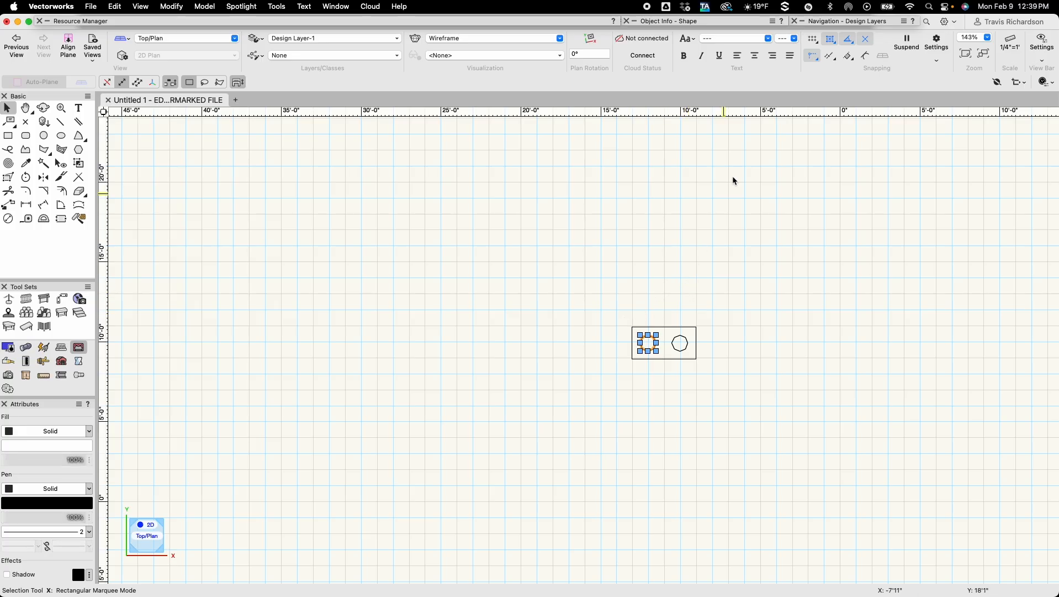
mouse_move(701, 20)
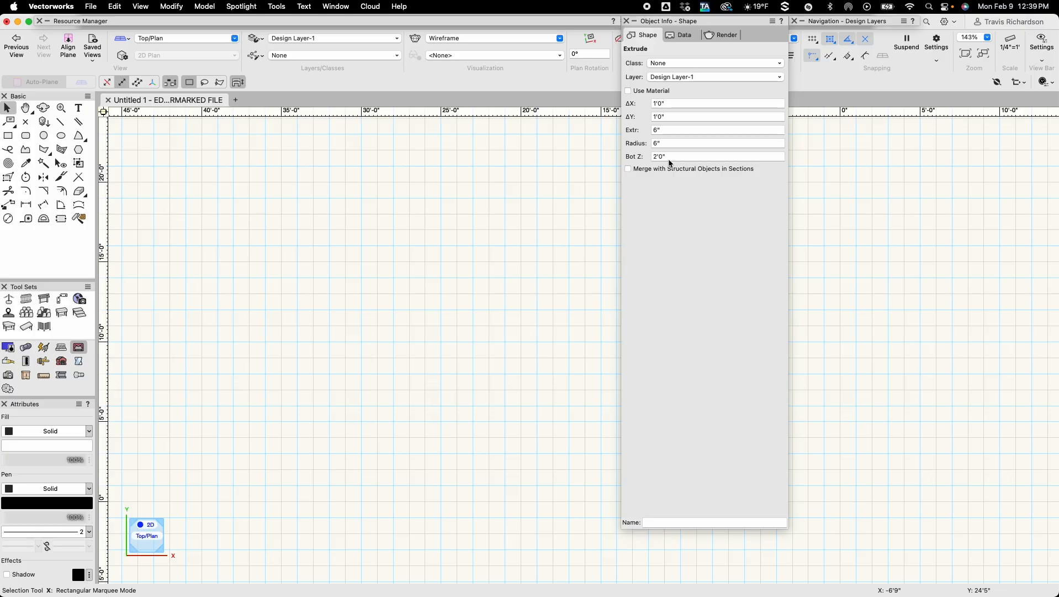
left_click(567, 174)
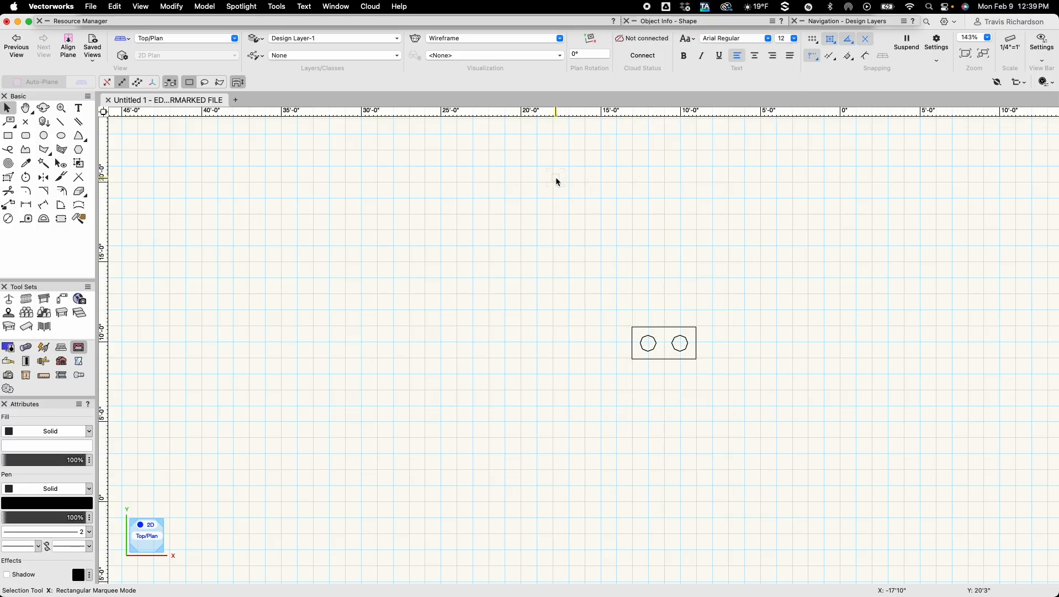
Step: Draw a square about 2'11" per side in the empty area to the upper left of the box
key("4")
left_click(426, 193)
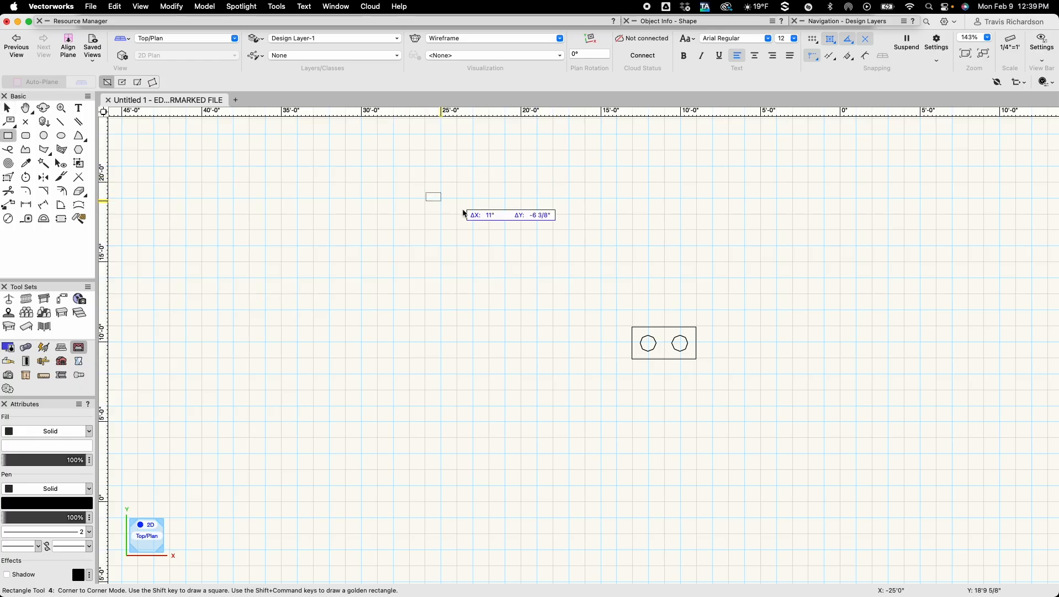
left_click(473, 238)
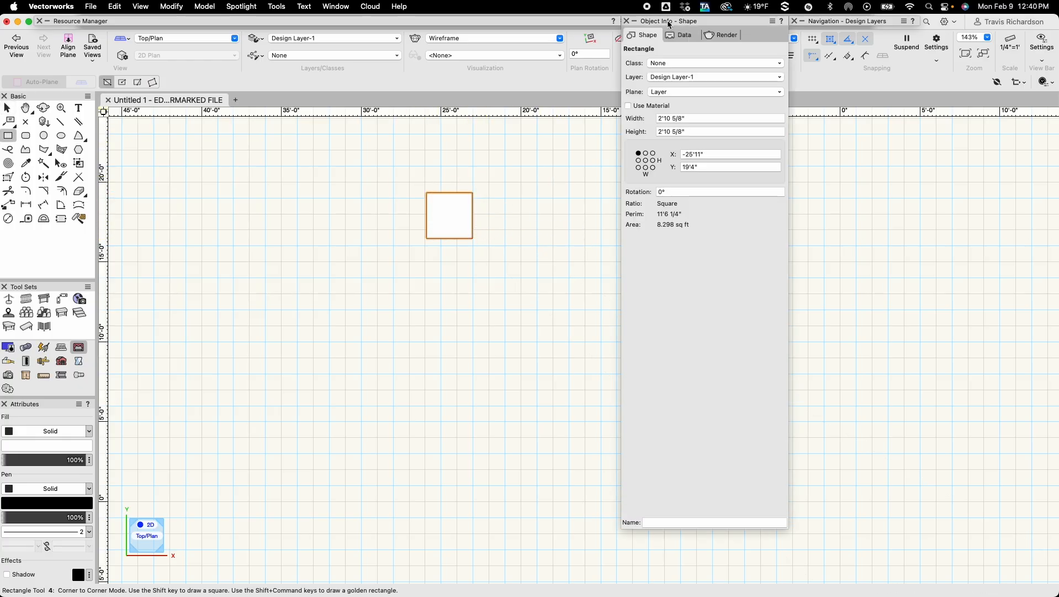
Step: Set the square's width and height to 3'0" each
left_click(686, 117)
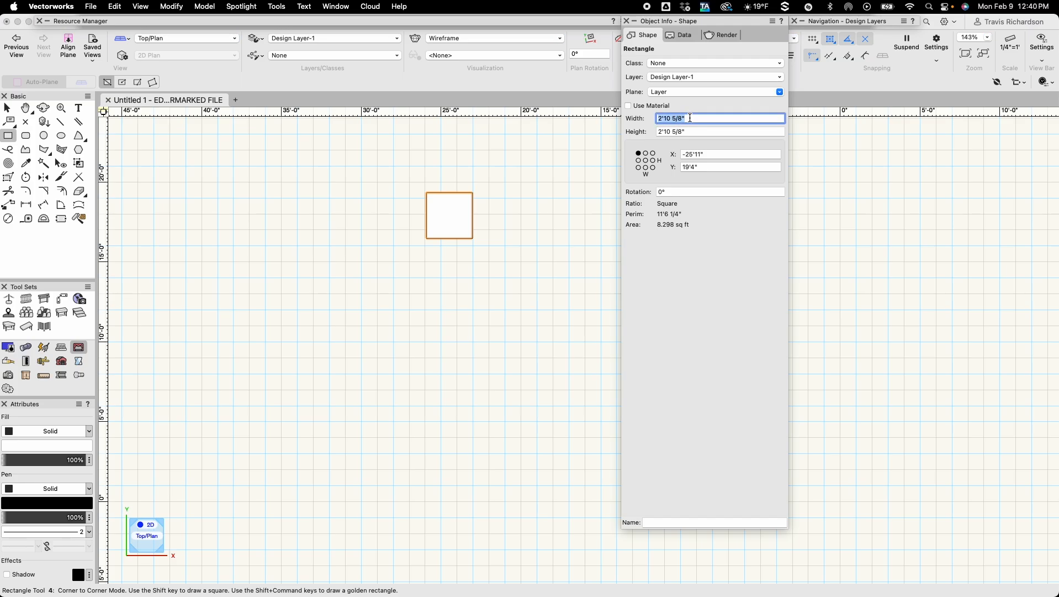
type("3'")
type("6")
key("Tab")
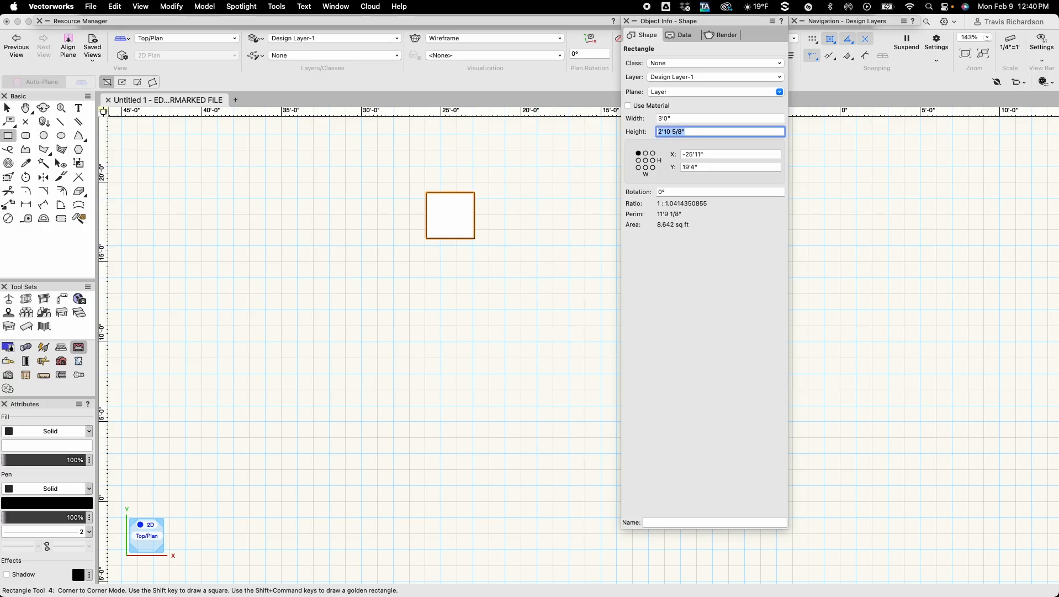
type("3")
key("Return")
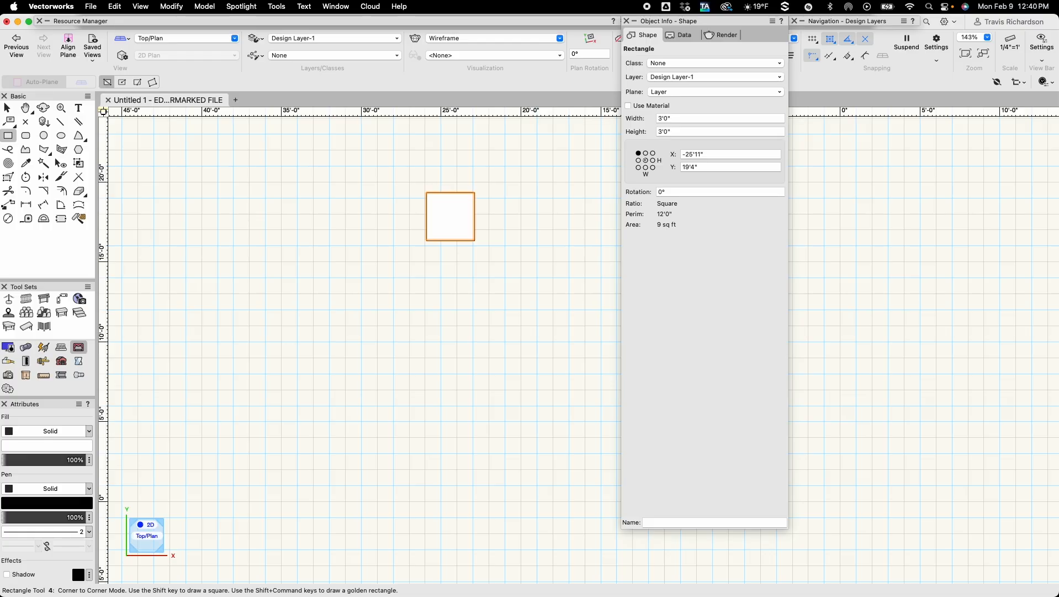
Step: Make the center the square's reference point and resize it to 8'0" wide by 4'0" high
left_click(647, 159)
left_click(674, 118)
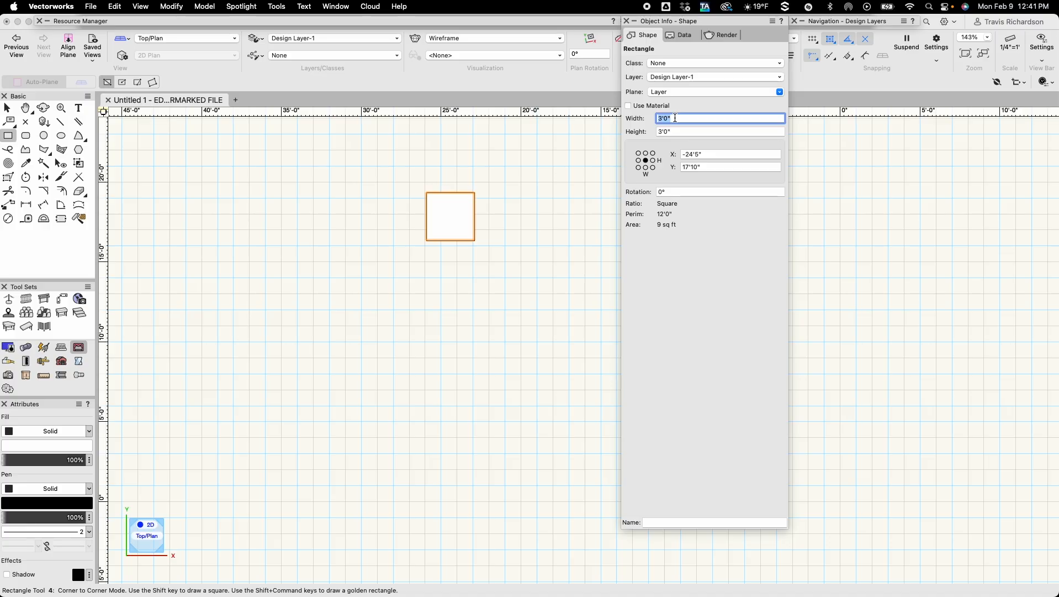
type("8'")
key("Tab")
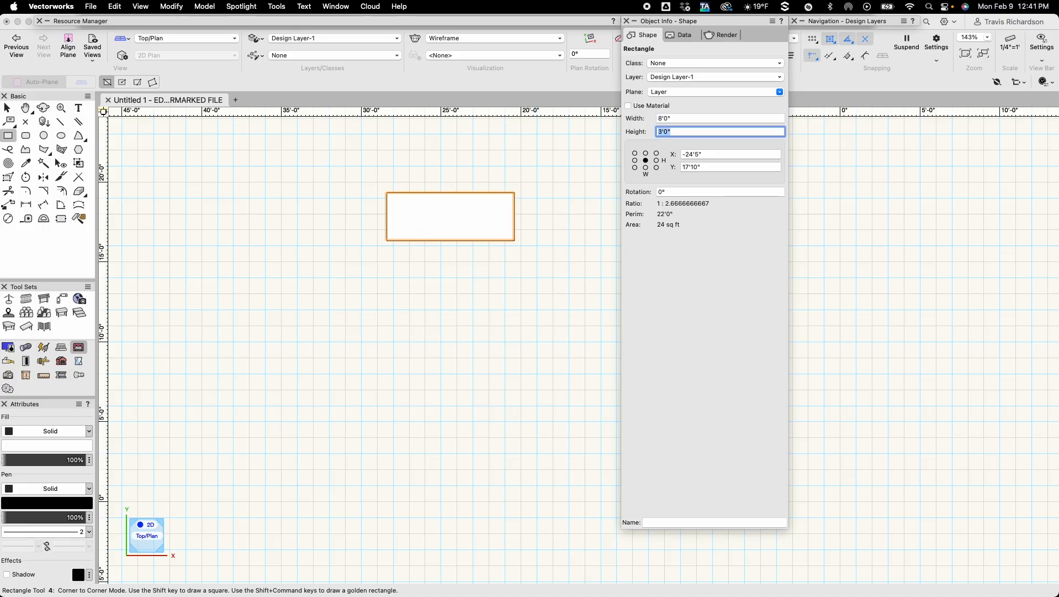
type("4'")
key("Return")
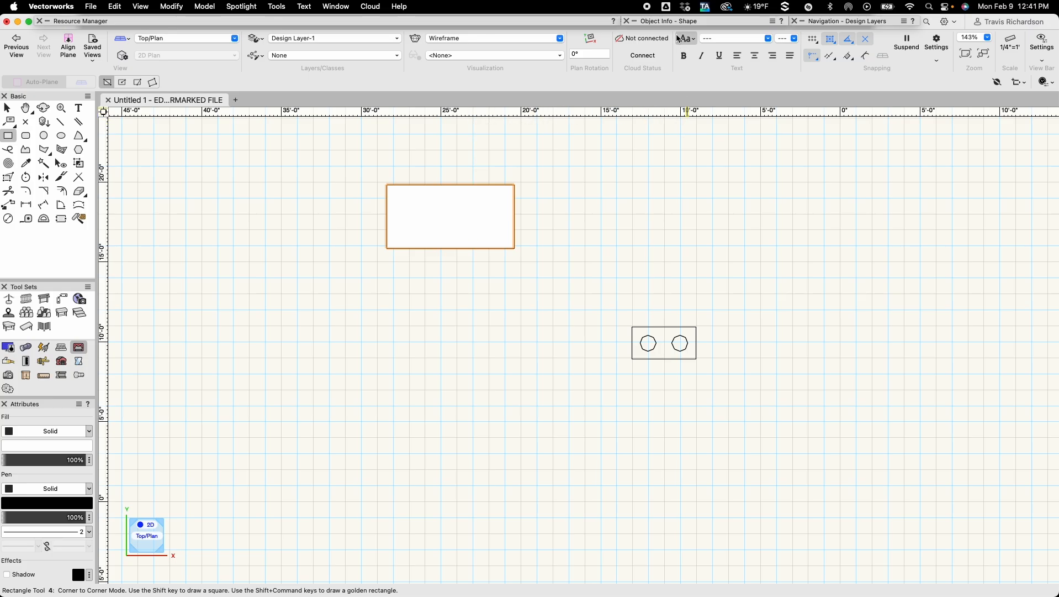
Step: Move the rectangle's center to the origin by setting both X and Y to 0
mouse_move(695, 23)
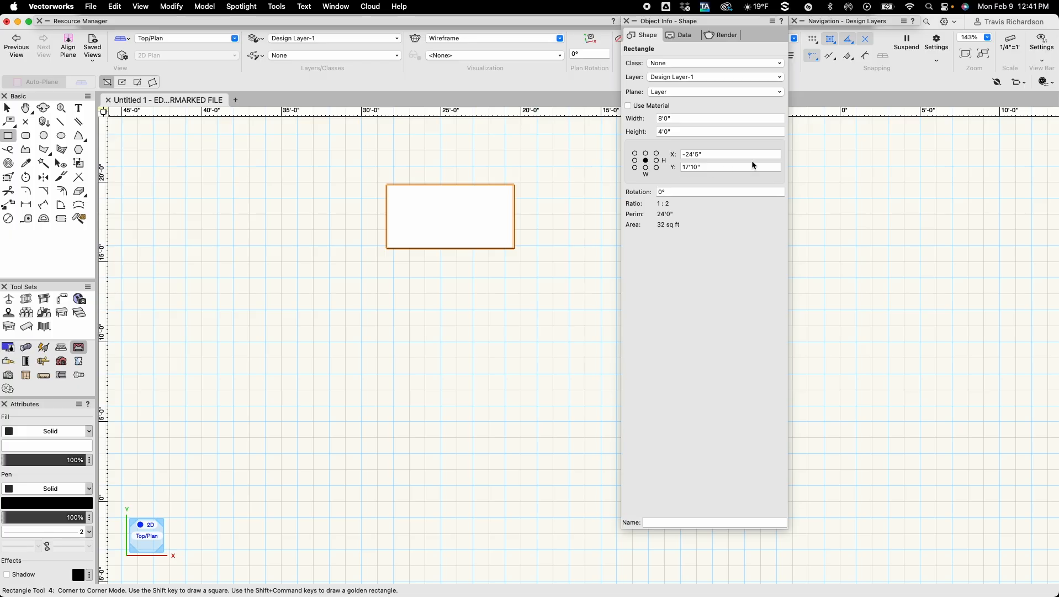
left_click(716, 154)
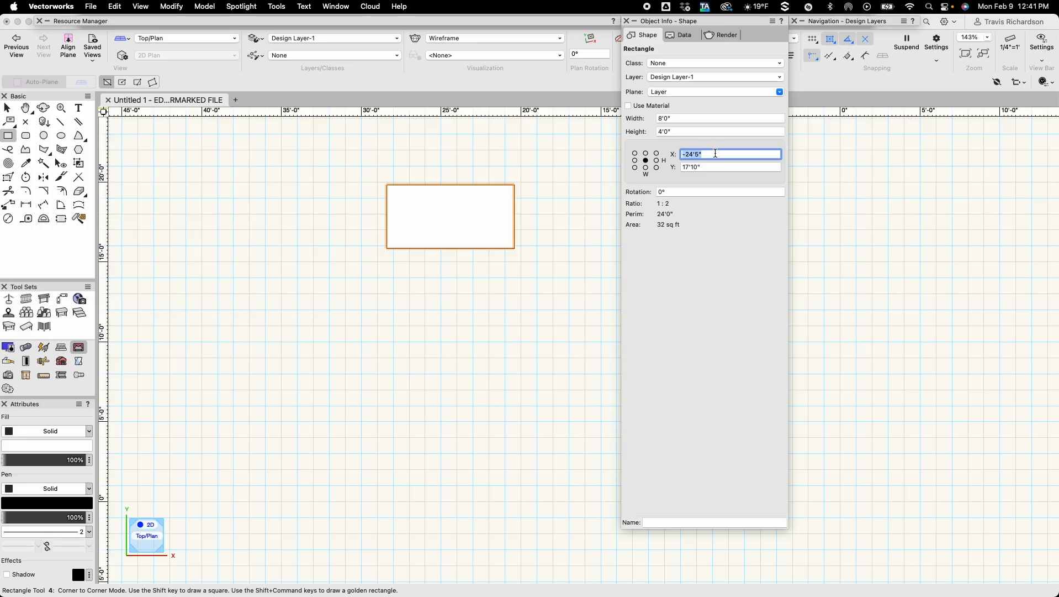
type("0")
key("Tab")
type("0")
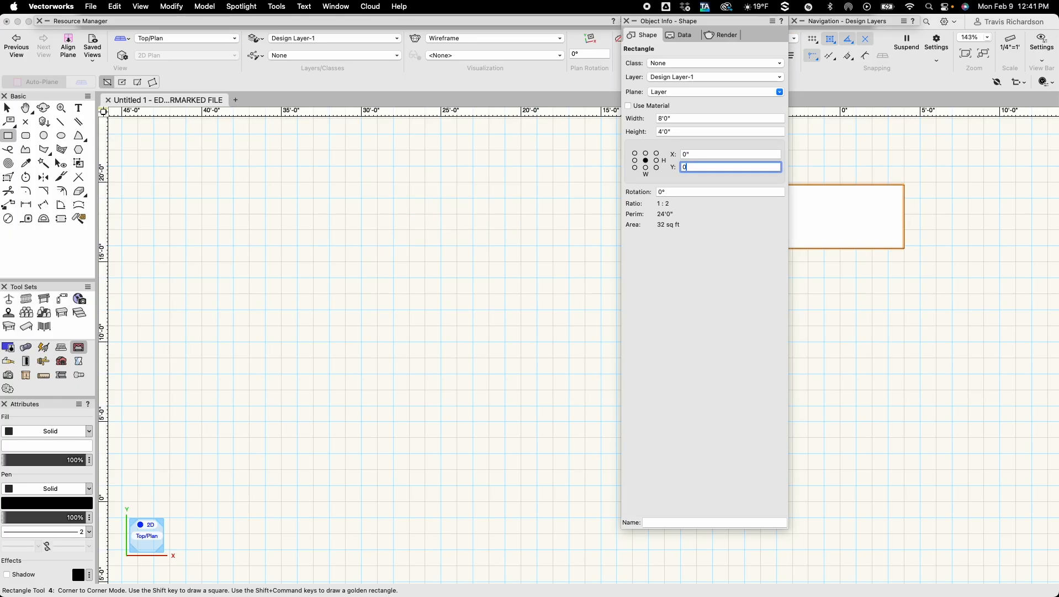
key("Tab")
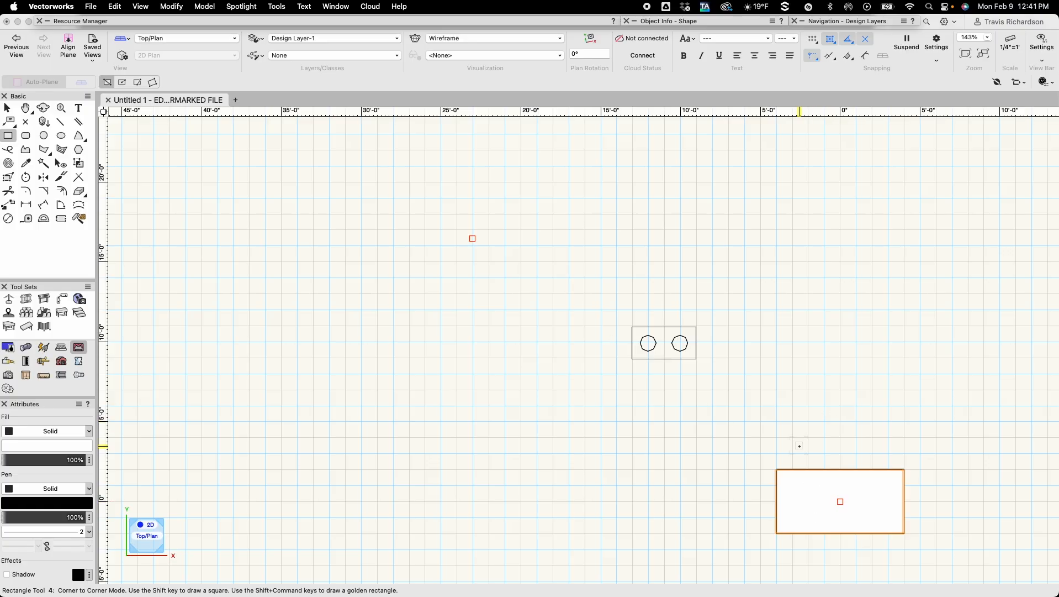
Step: Cancel the newly started rectangle and delete the 8' by 4' rectangle at the origin
left_click(800, 448)
key("x")
key("Delete")
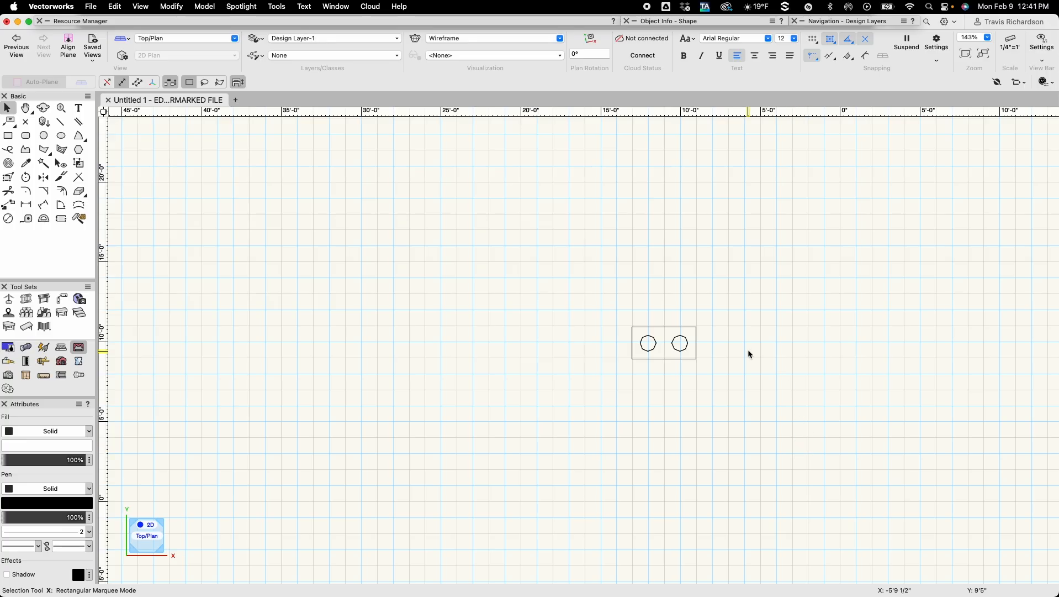
Step: Look through the classes, design layers and sheet layers lists in the Navigation palette
left_click(689, 21)
mouse_move(862, 25)
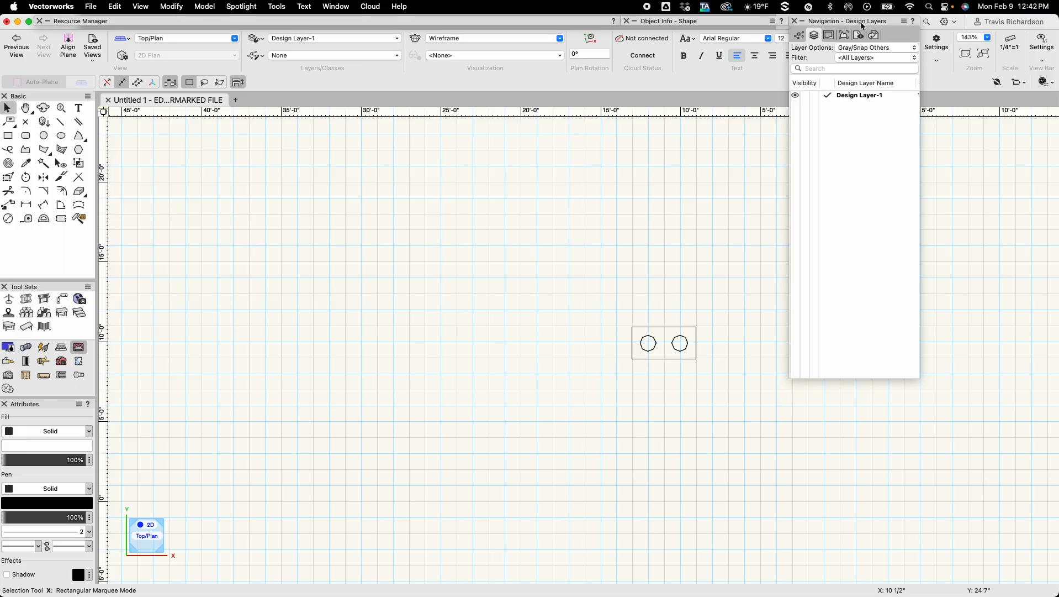
left_click(801, 36)
left_click(815, 36)
left_click(829, 35)
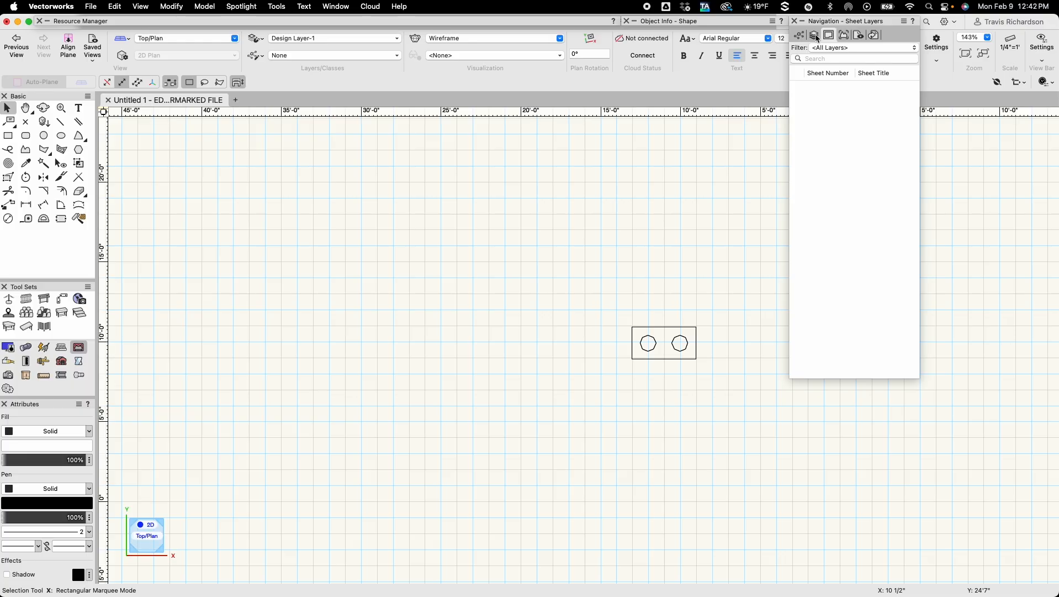
Step: Return the Navigation palette to the design layers and set the layer options to Show/Snap Others
left_click(816, 37)
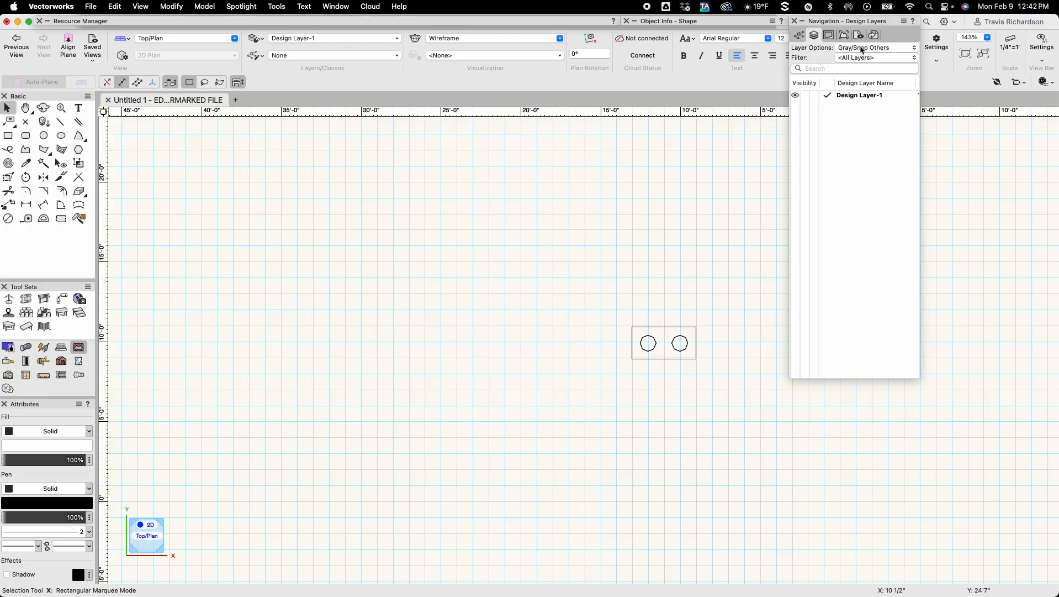
left_click(861, 48)
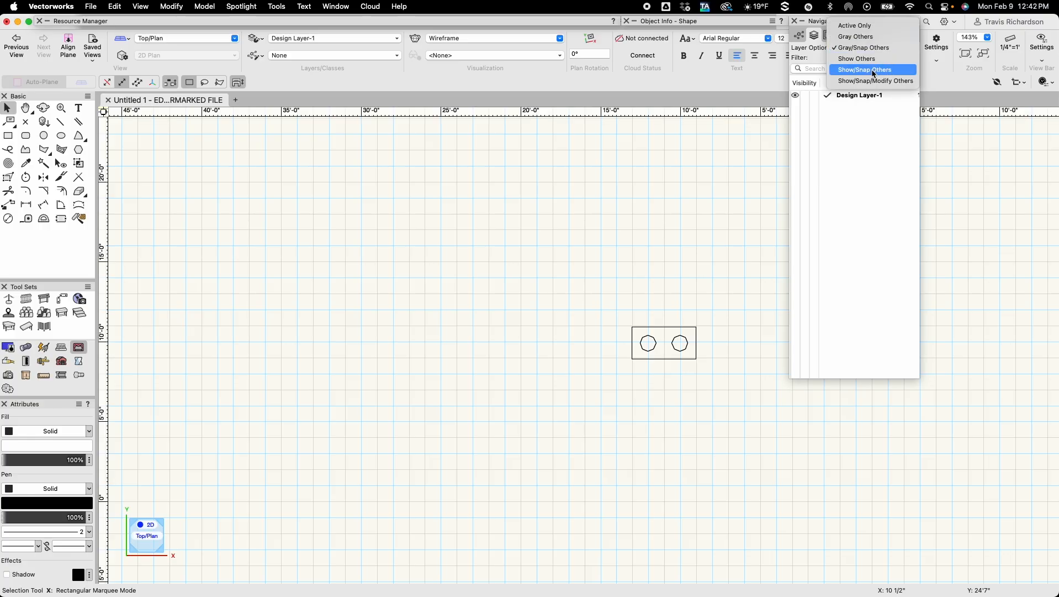
left_click(869, 70)
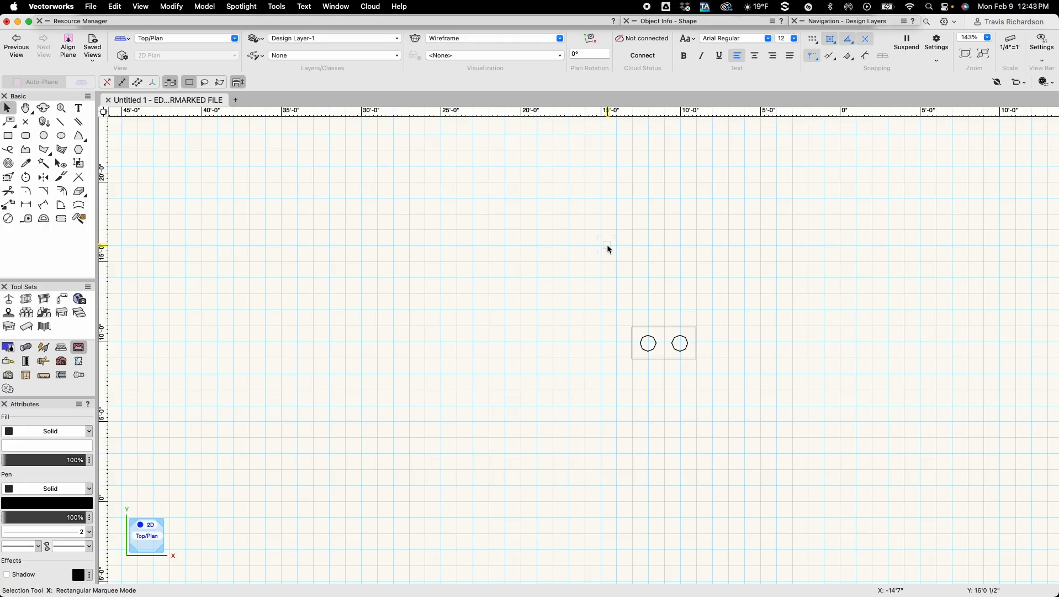
Step: Bring up the quick-access options for views, tool modes and previous tools around the cursor in the drawing area
key("grave")
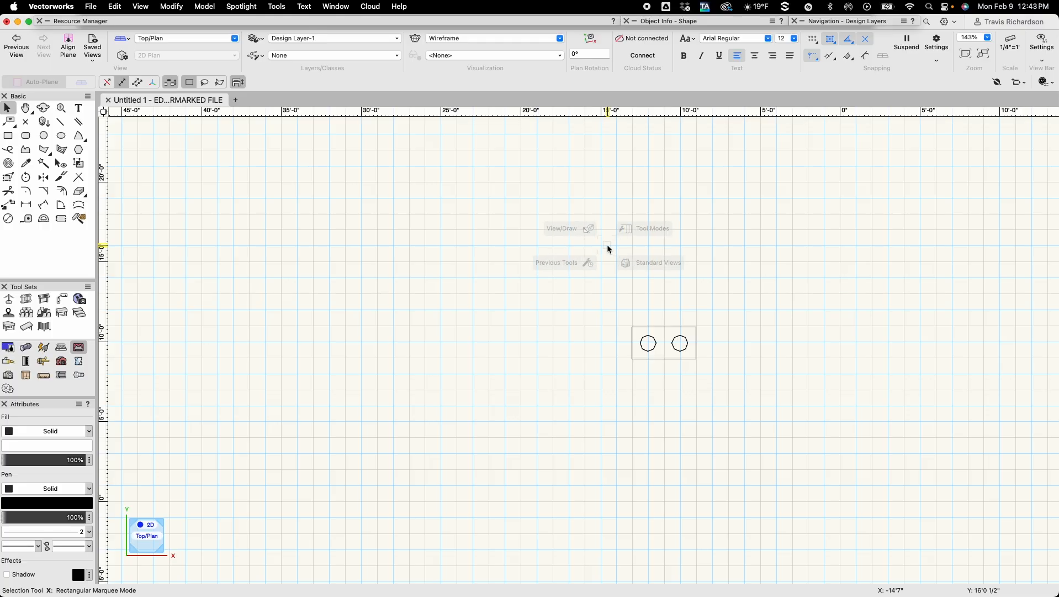